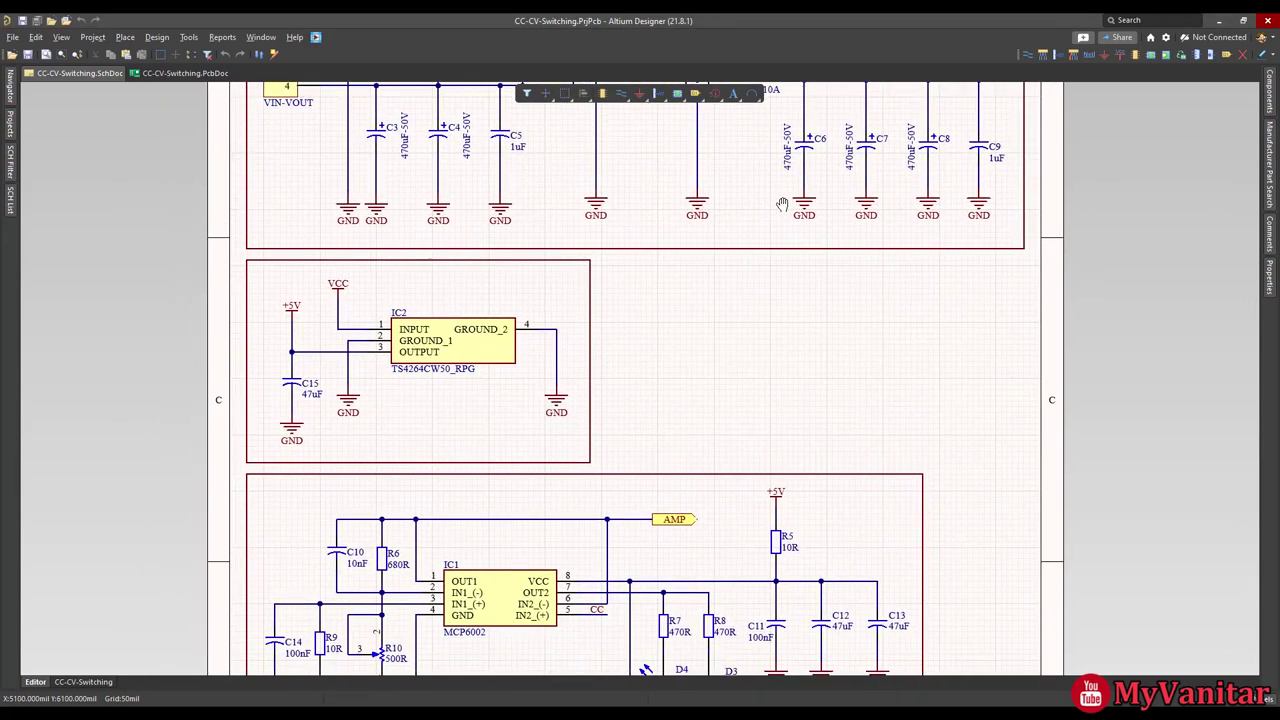
Switch from the CC-CV-Switching schematic to its PCB layout and examine the area around IC1.
{"action": "key", "text": "ctrl+Tab"}
{"action": "right_click_drag", "start_coordinate": [646, 473], "coordinate": [528, 415]}
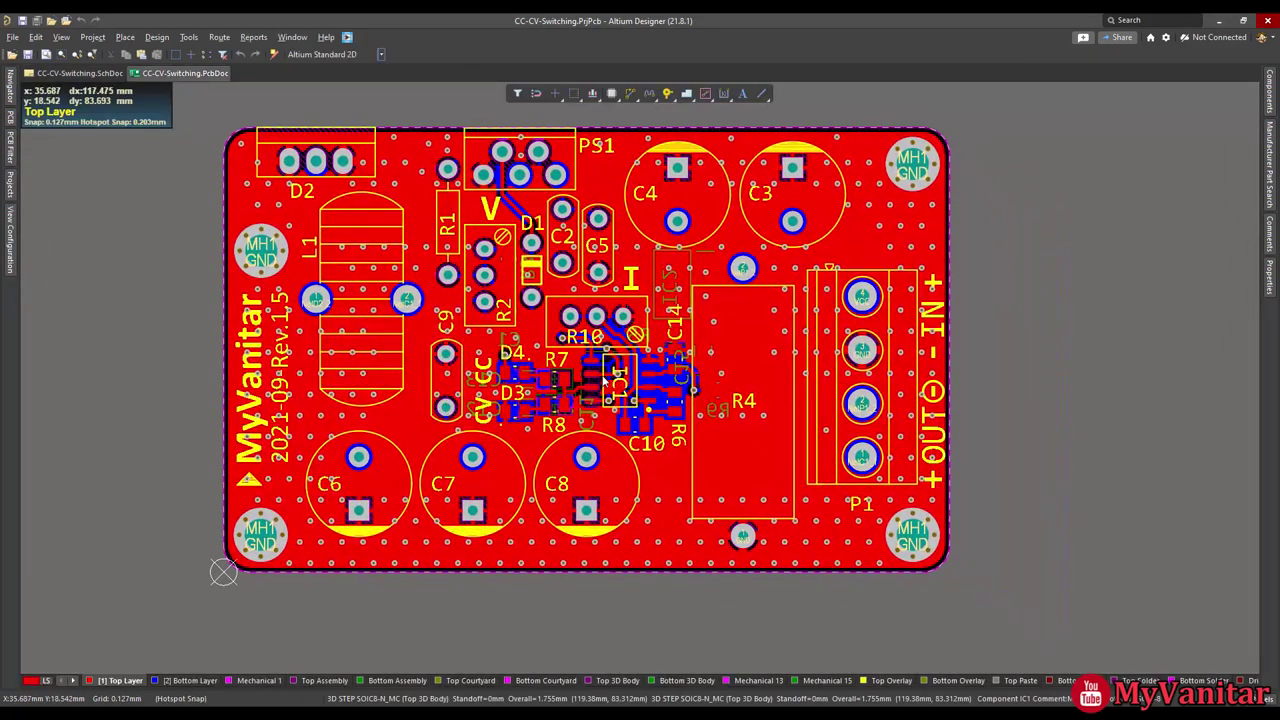
{"action": "left_click", "coordinate": [606, 370]}
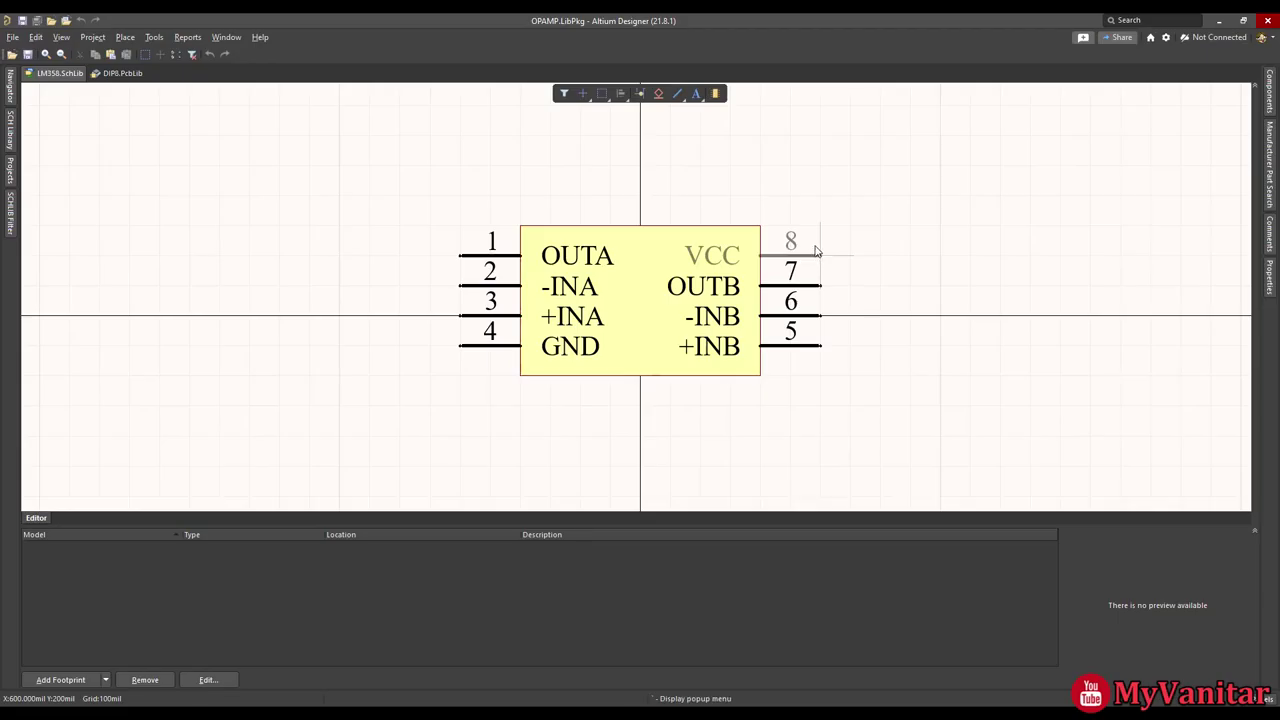
Move VCC pin 8 above the top edge of the LM358 symbol body and rotate it.
{"action": "left_click_drag", "start_coordinate": [816, 251], "coordinate": [651, 171]}
{"action": "key", "text": "space"}
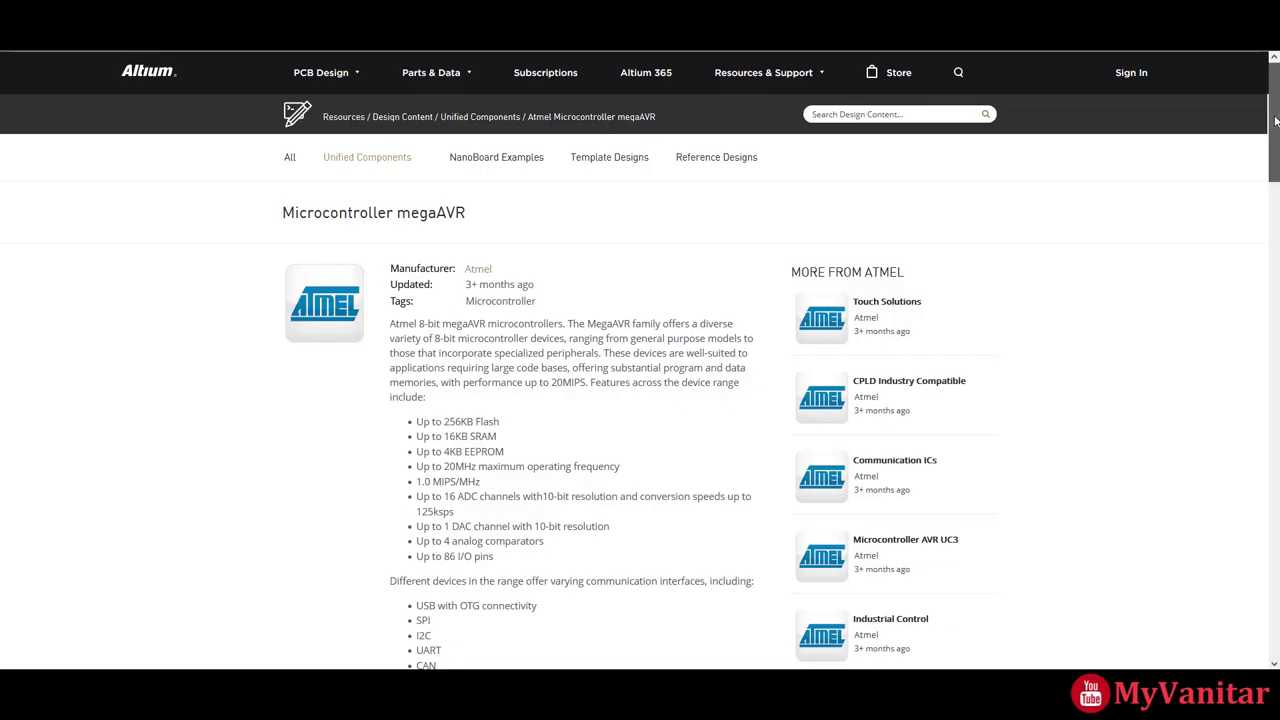
Review the Microcontroller megaAVR content page and preview the ROHM and ON Semiconductor LM358 parts in Altium Library Loader.
{"action": "left_click_drag", "start_coordinate": [1276, 120], "coordinate": [1241, 274]}
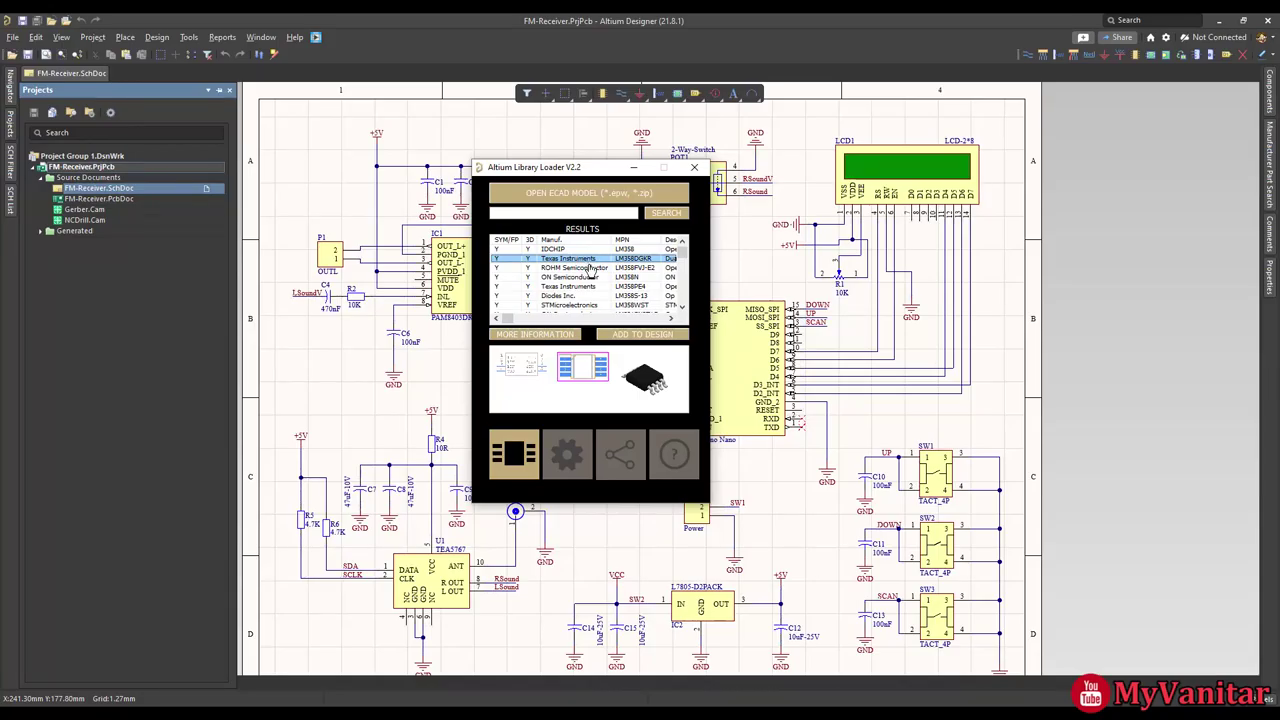
{"action": "left_click", "coordinate": [590, 268]}
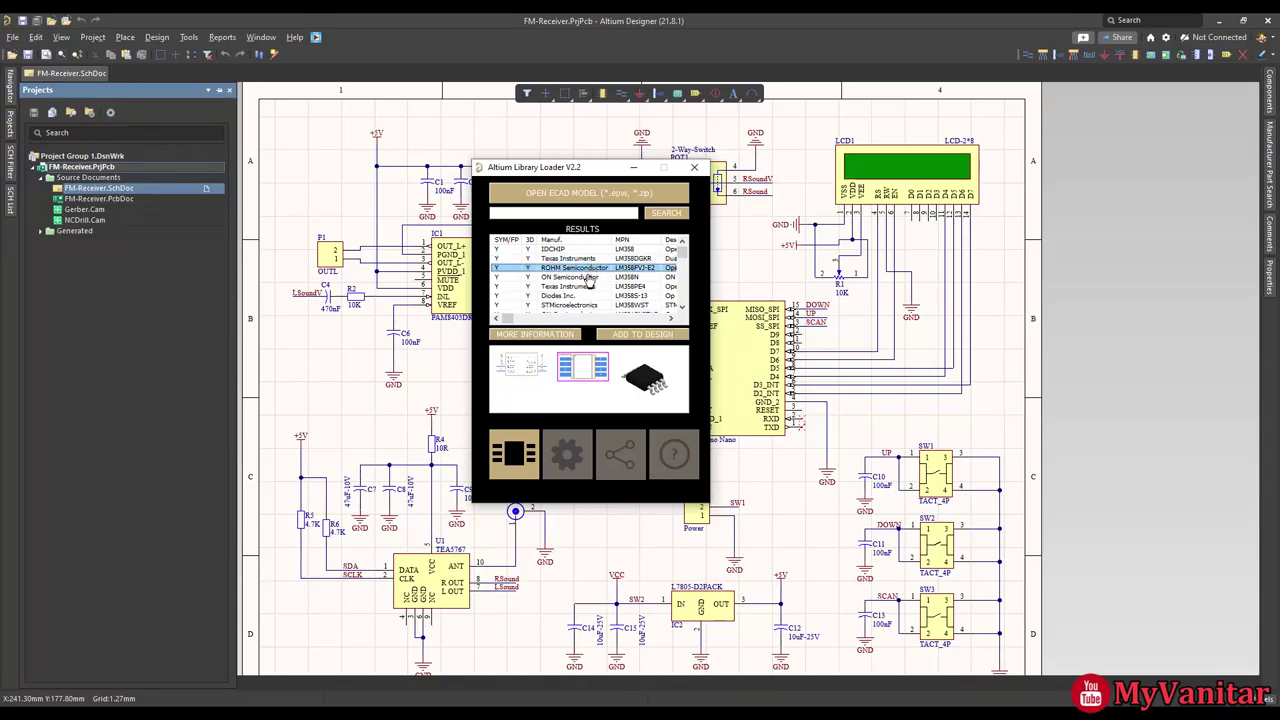
{"action": "left_click", "coordinate": [589, 278]}
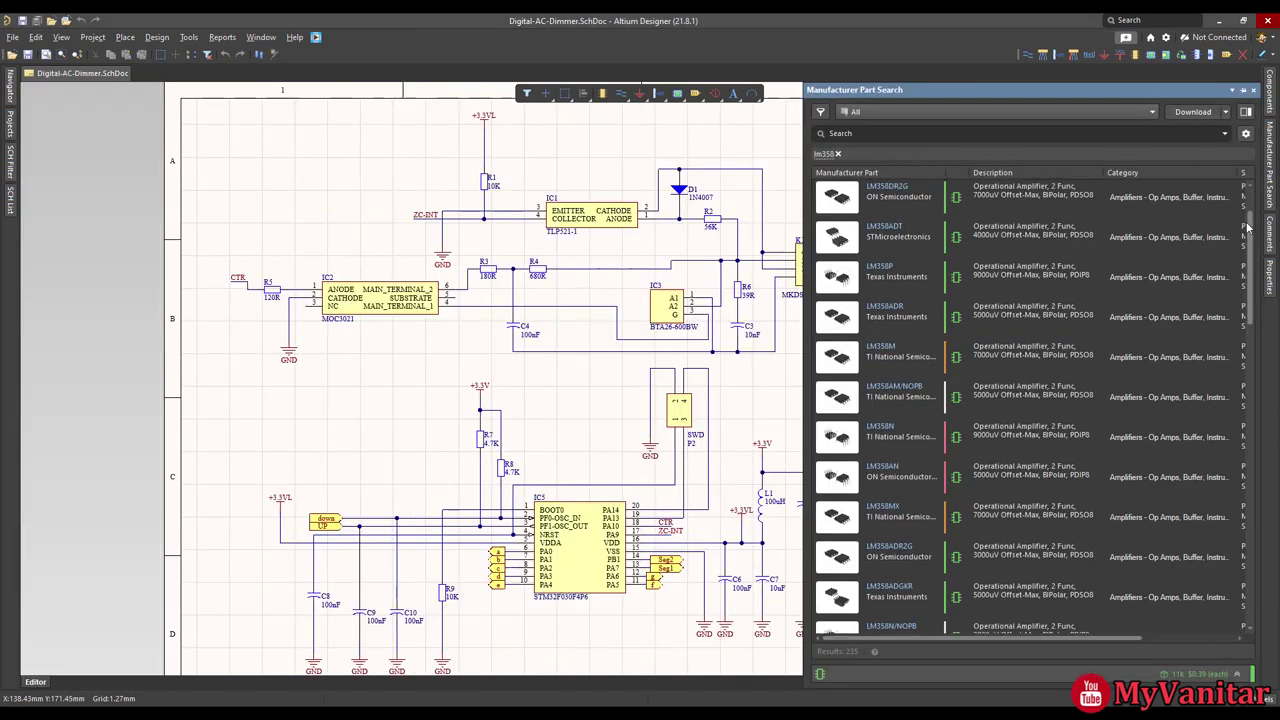
Browse the lm358 operational amplifier listings in the manufacturer part search.
{"action": "scroll", "coordinate": [1240, 257], "scroll_direction": "down", "scroll_amount": 2}
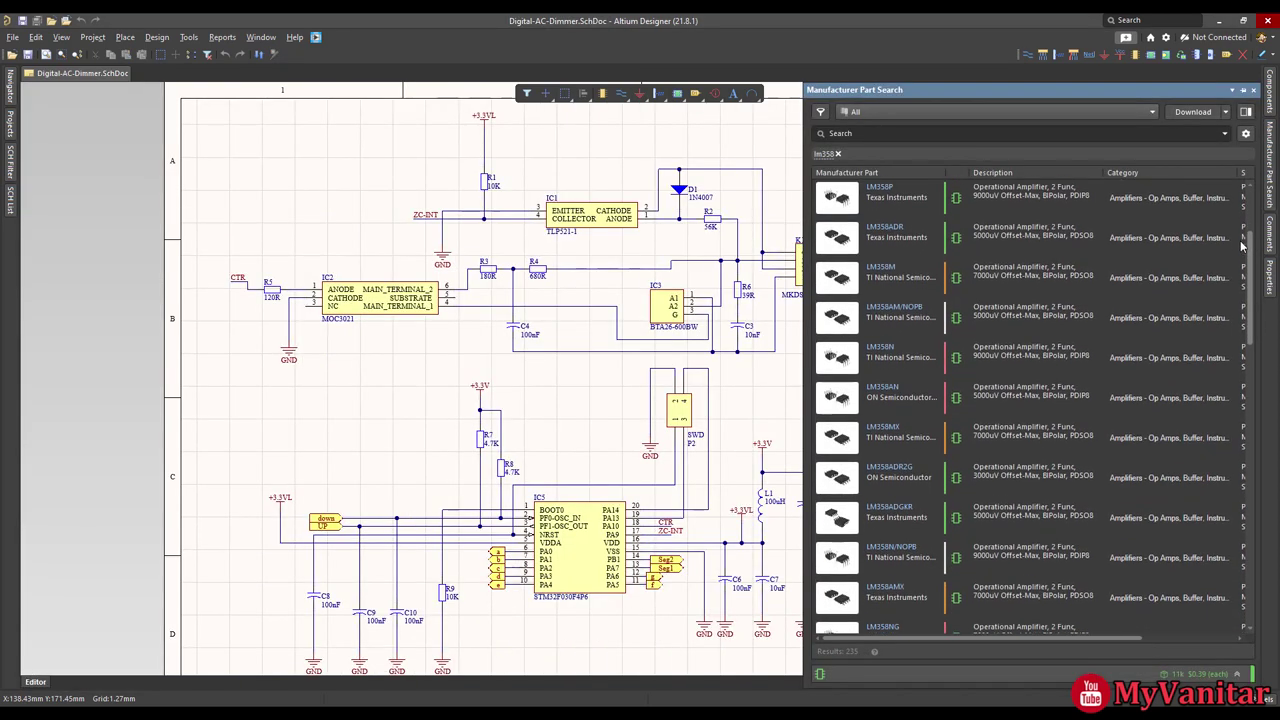
{"action": "scroll", "coordinate": [1238, 270], "scroll_direction": "down", "scroll_amount": 3}
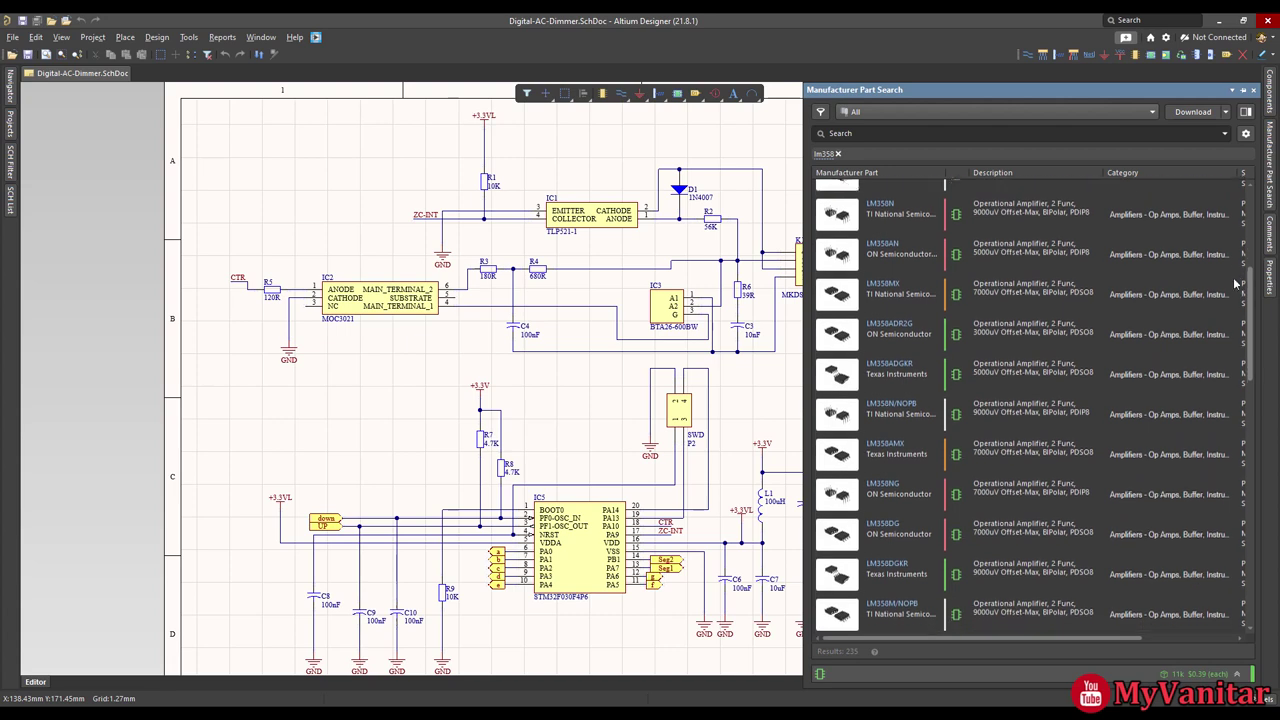
{"action": "scroll", "coordinate": [1238, 296], "scroll_direction": "down", "scroll_amount": 1}
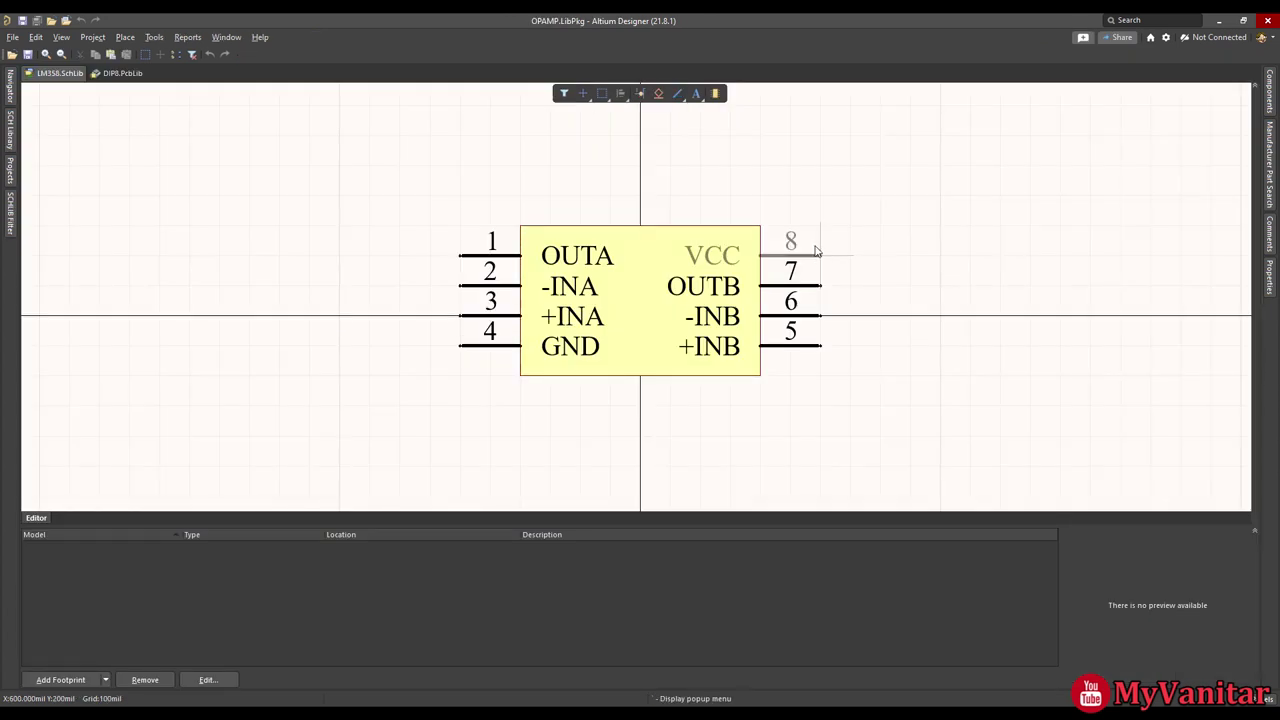
Move the LM358 symbol's VCC pin 8 to the middle above the body and rotate it.
{"action": "left_click_drag", "start_coordinate": [815, 251], "coordinate": [652, 172]}
{"action": "key", "text": "space"}
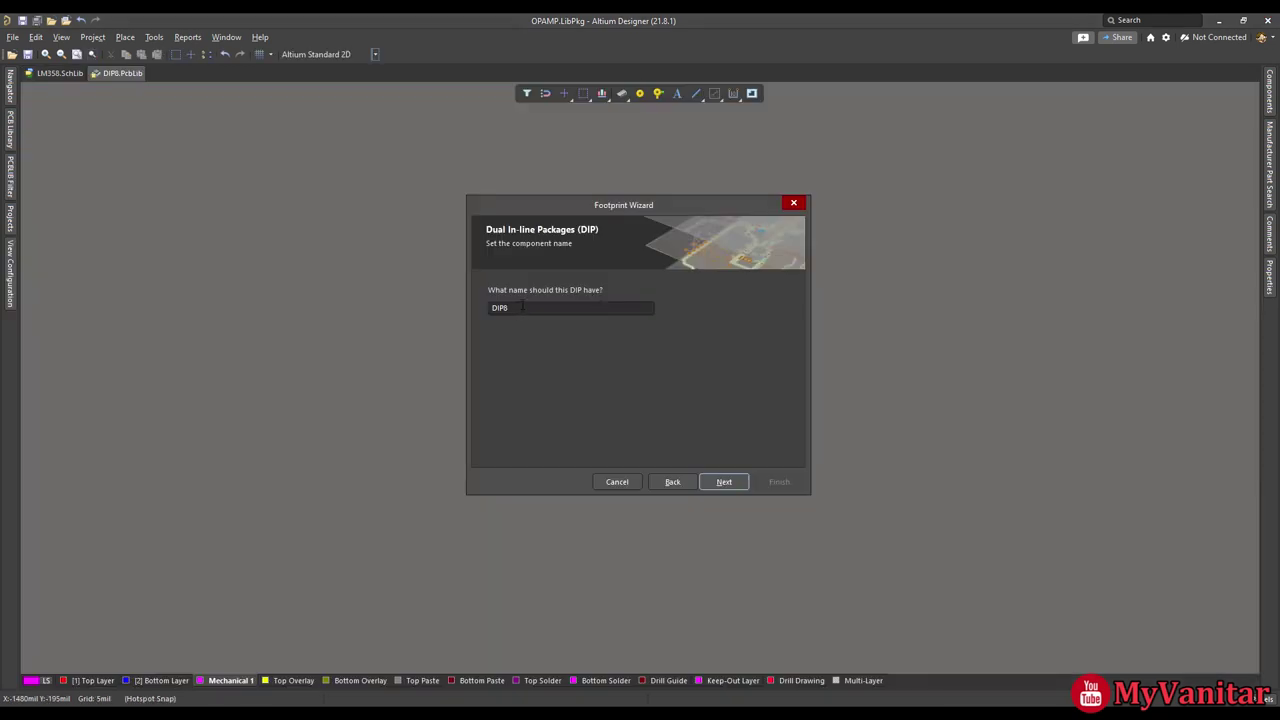
Keep DIP8 as the component name and finish the Dual In-line Package footprint in the Footprint Wizard.
{"action": "double_click", "coordinate": [521, 307]}
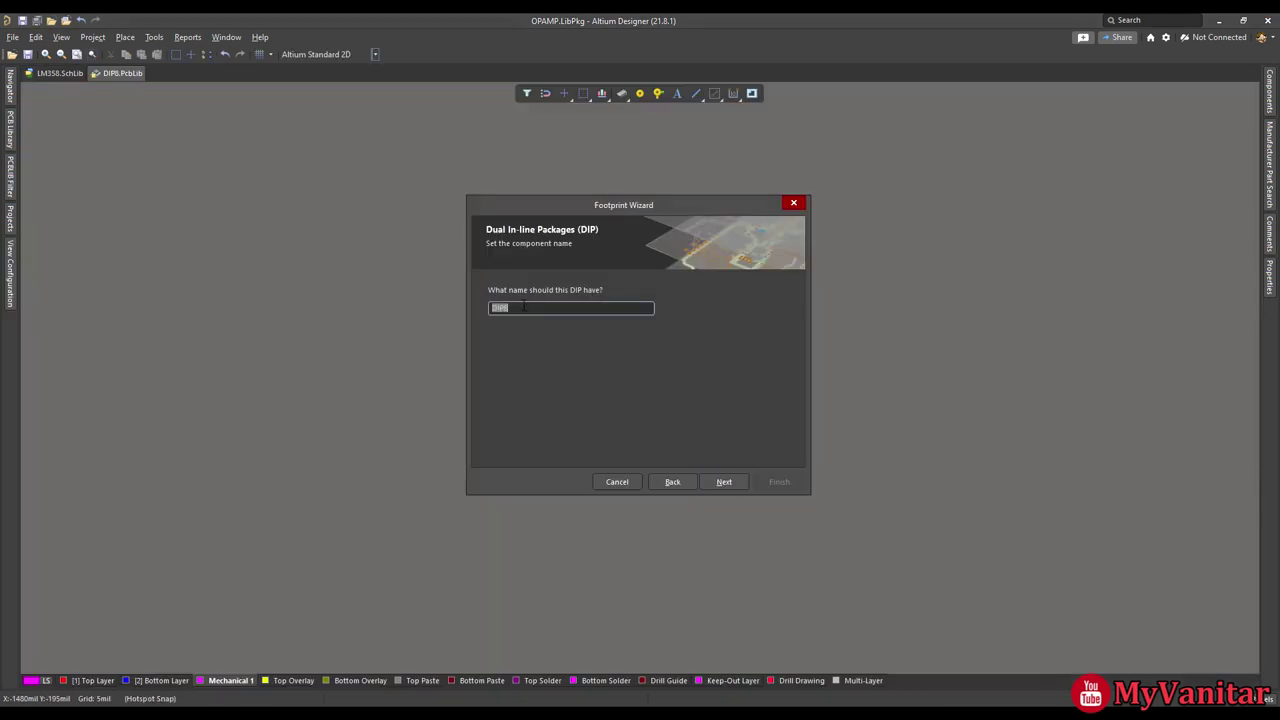
{"action": "left_click", "coordinate": [722, 483]}
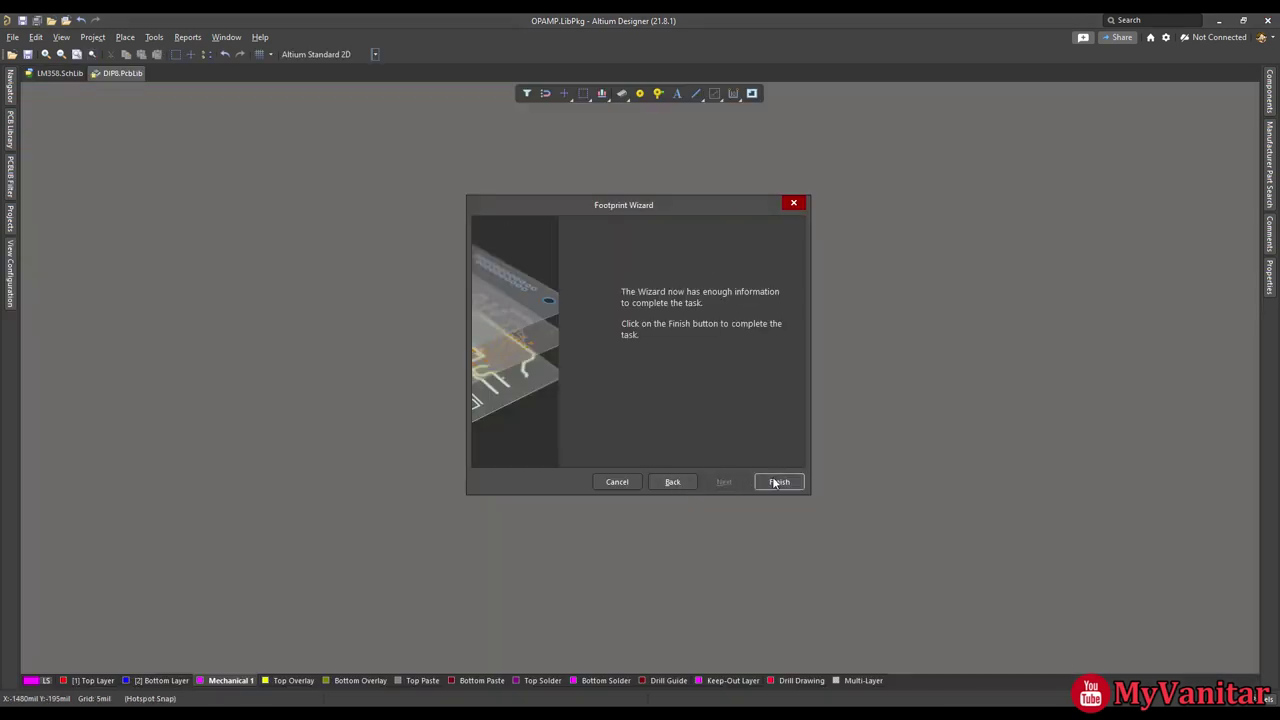
{"action": "left_click", "coordinate": [774, 483]}
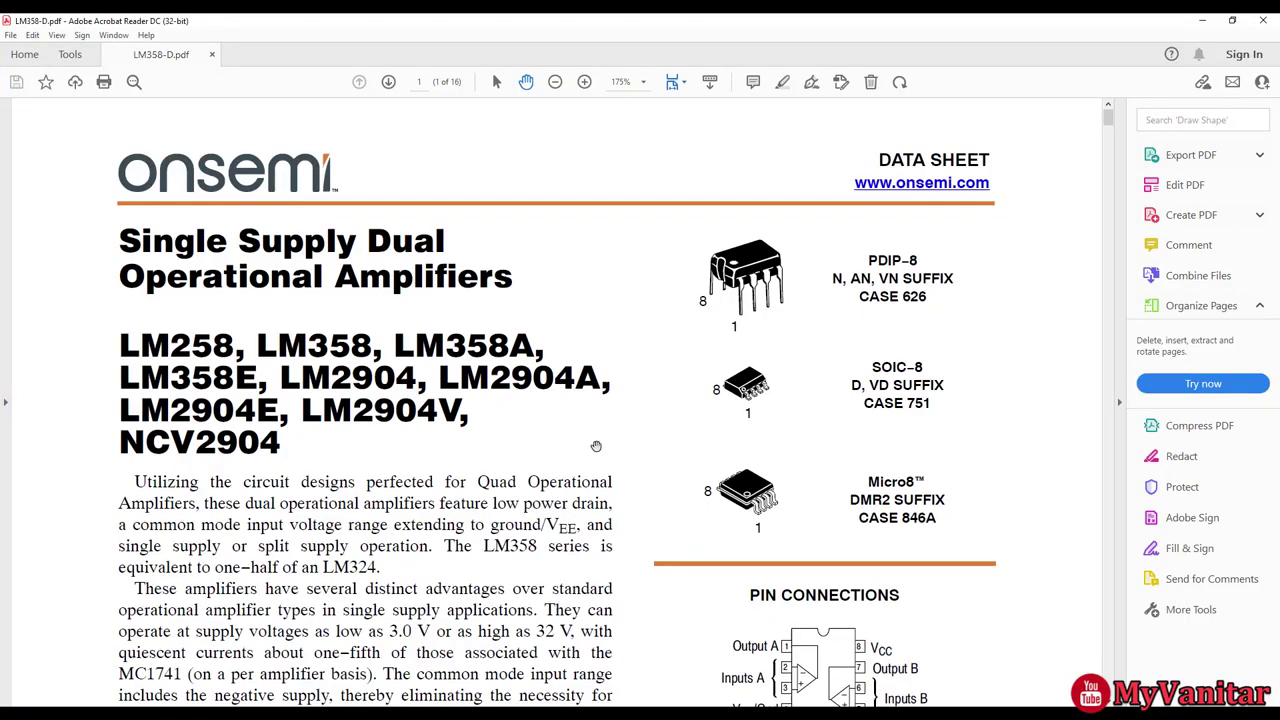
Examine the first page of the LM358-D.pdf datasheet, including its package variants and pin connections diagram.
{"action": "left_click_drag", "start_coordinate": [598, 507], "coordinate": [600, 335]}
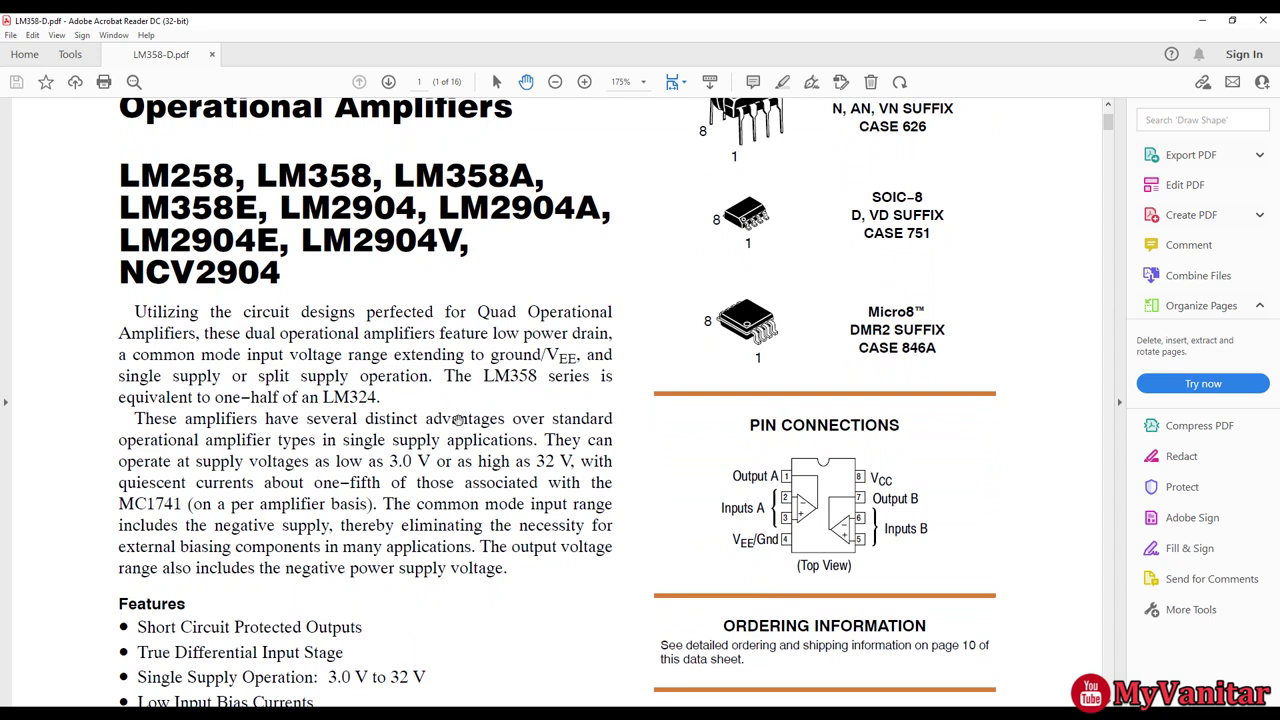
{"action": "left_click_drag", "start_coordinate": [544, 533], "coordinate": [522, 362]}
{"action": "left_click_drag", "start_coordinate": [808, 455], "coordinate": [729, 481]}
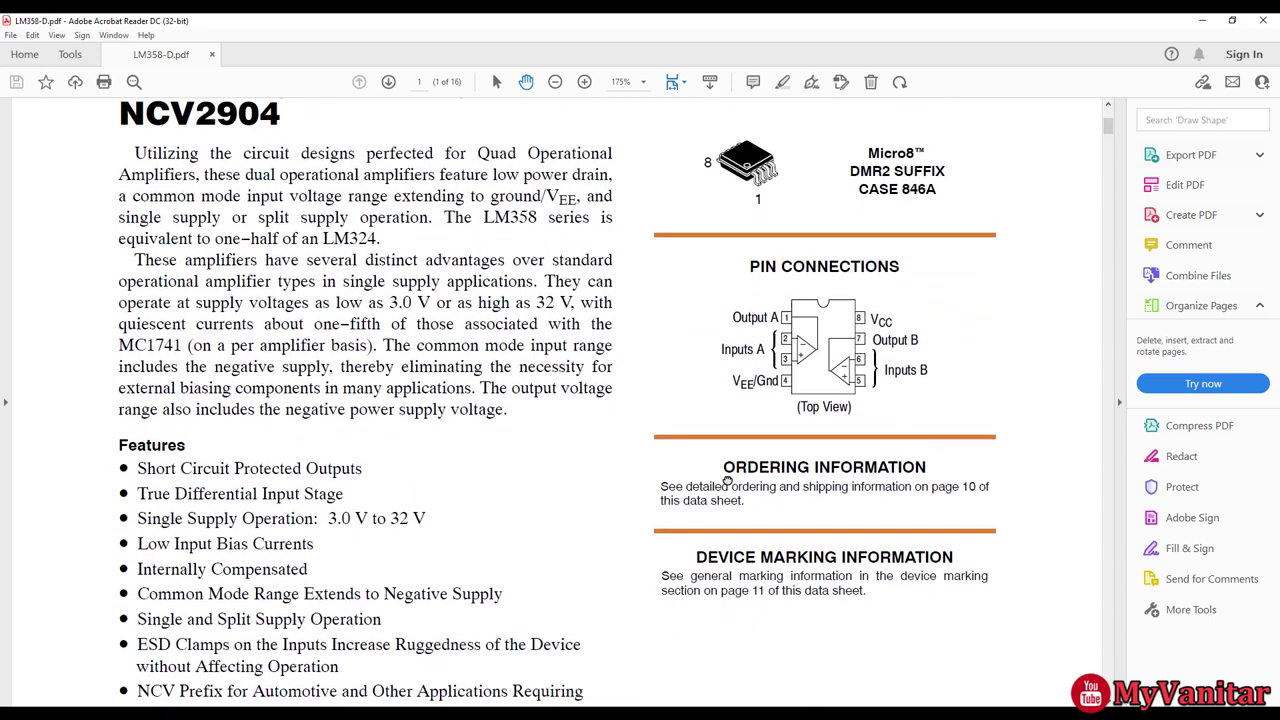
{"action": "left_click", "coordinate": [584, 82]}
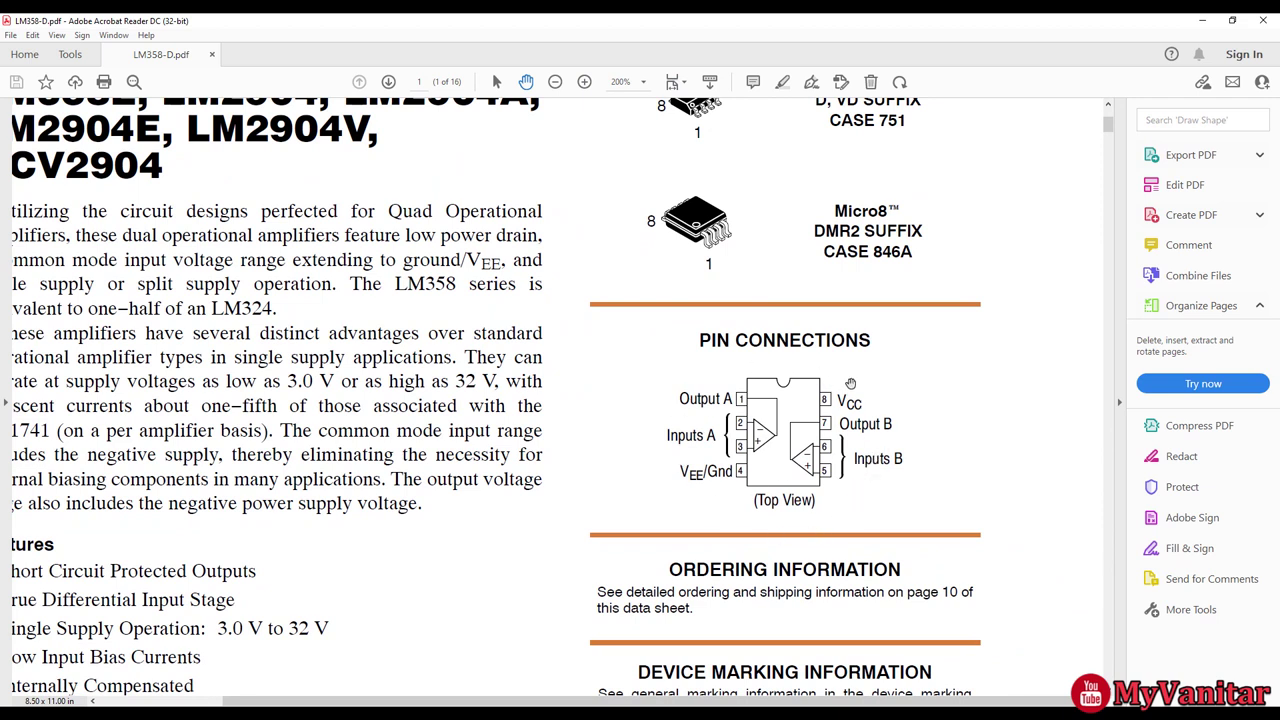
{"action": "left_click_drag", "start_coordinate": [930, 350], "coordinate": [889, 578]}
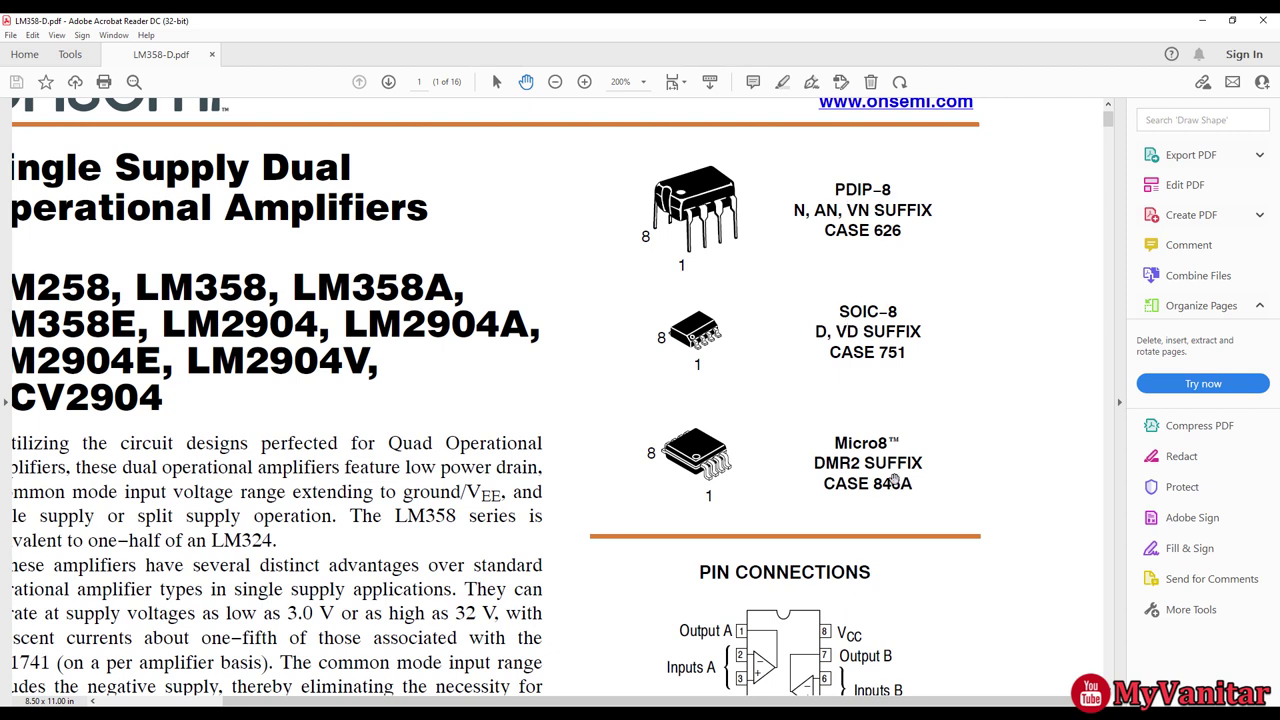
{"action": "scroll", "coordinate": [925, 590], "scroll_direction": "down", "scroll_amount": 4}
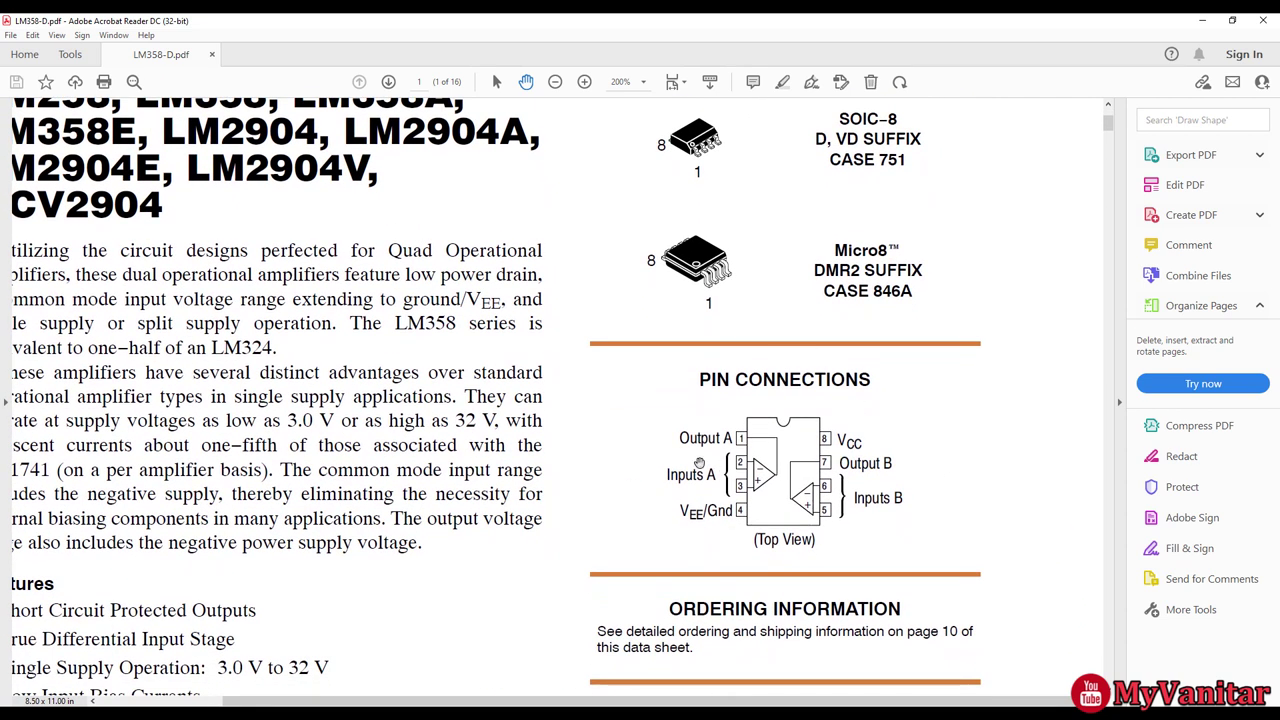
{"action": "scroll", "coordinate": [955, 250], "scroll_direction": "up", "scroll_amount": 5}
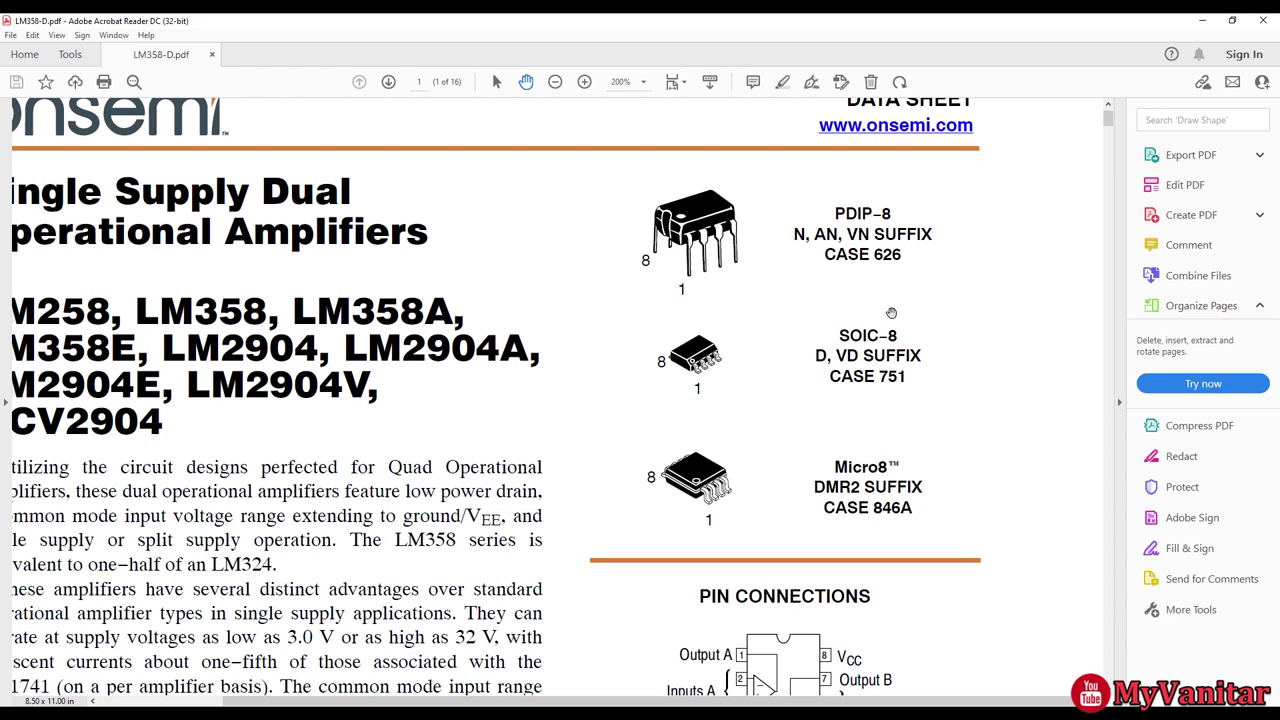
{"action": "left_click_drag", "start_coordinate": [727, 554], "coordinate": [761, 483]}
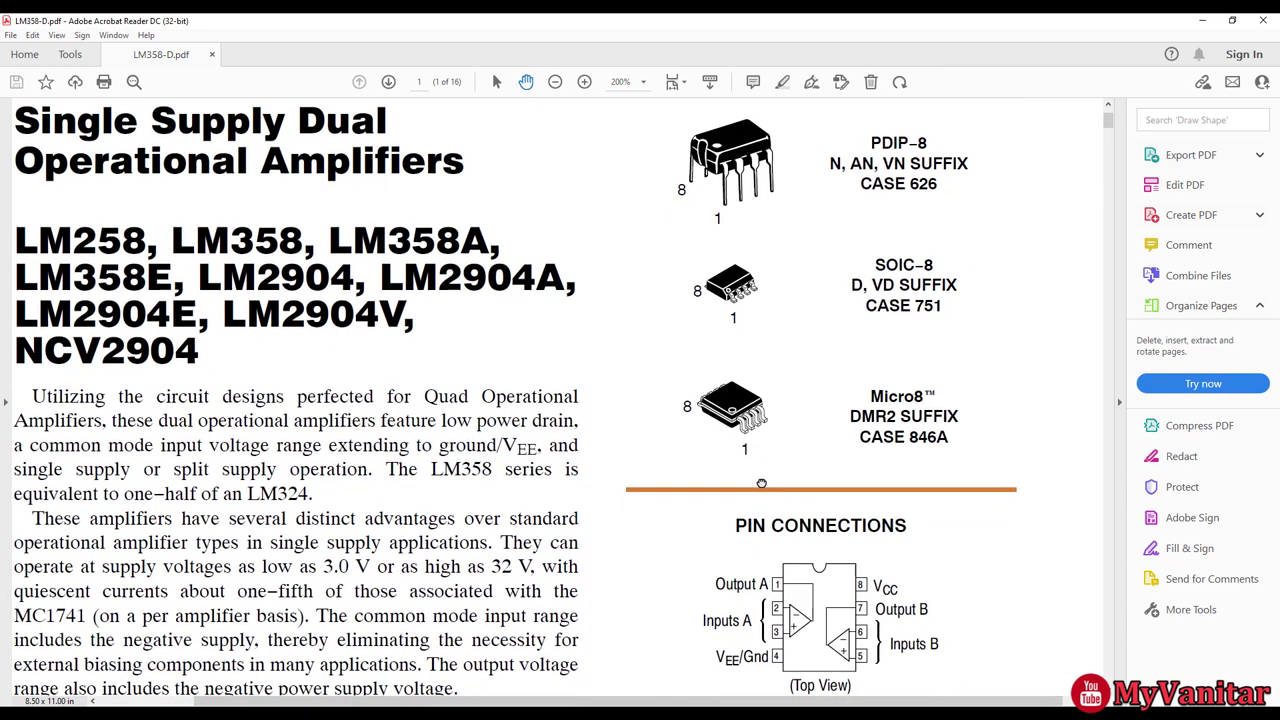
{"action": "left_click", "coordinate": [557, 85]}
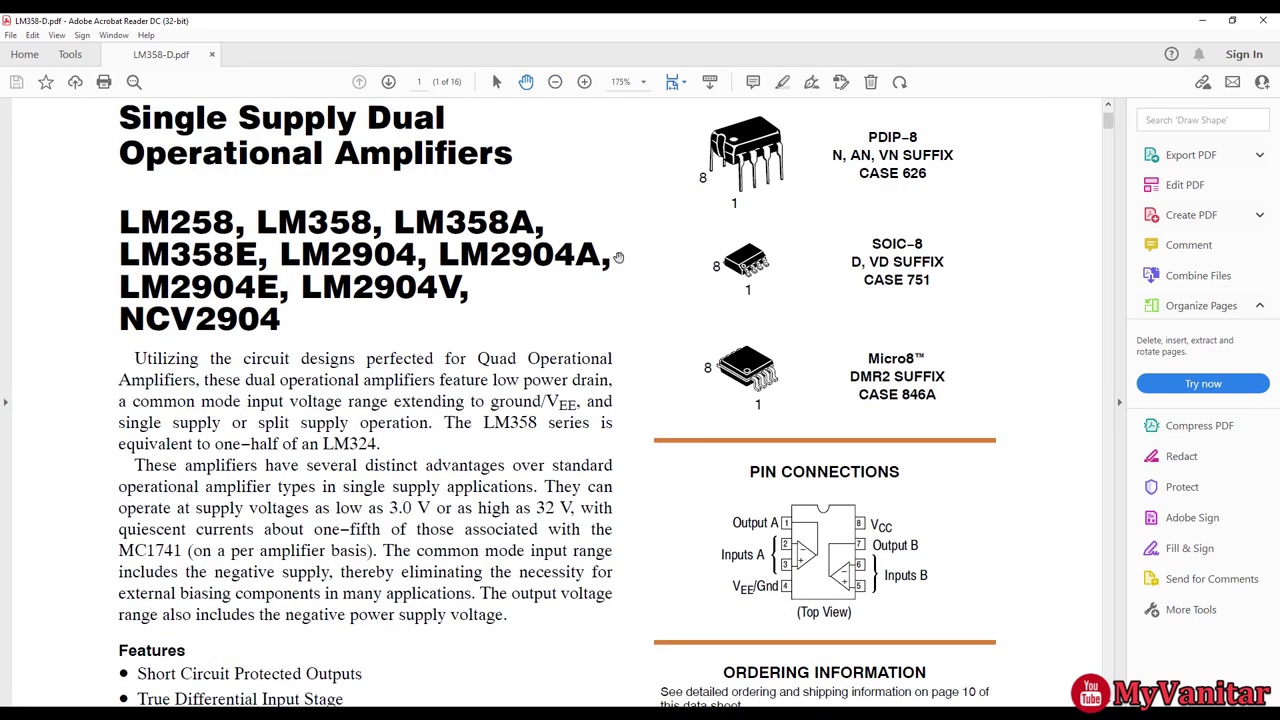
{"action": "left_click_drag", "start_coordinate": [680, 462], "coordinate": [675, 356]}
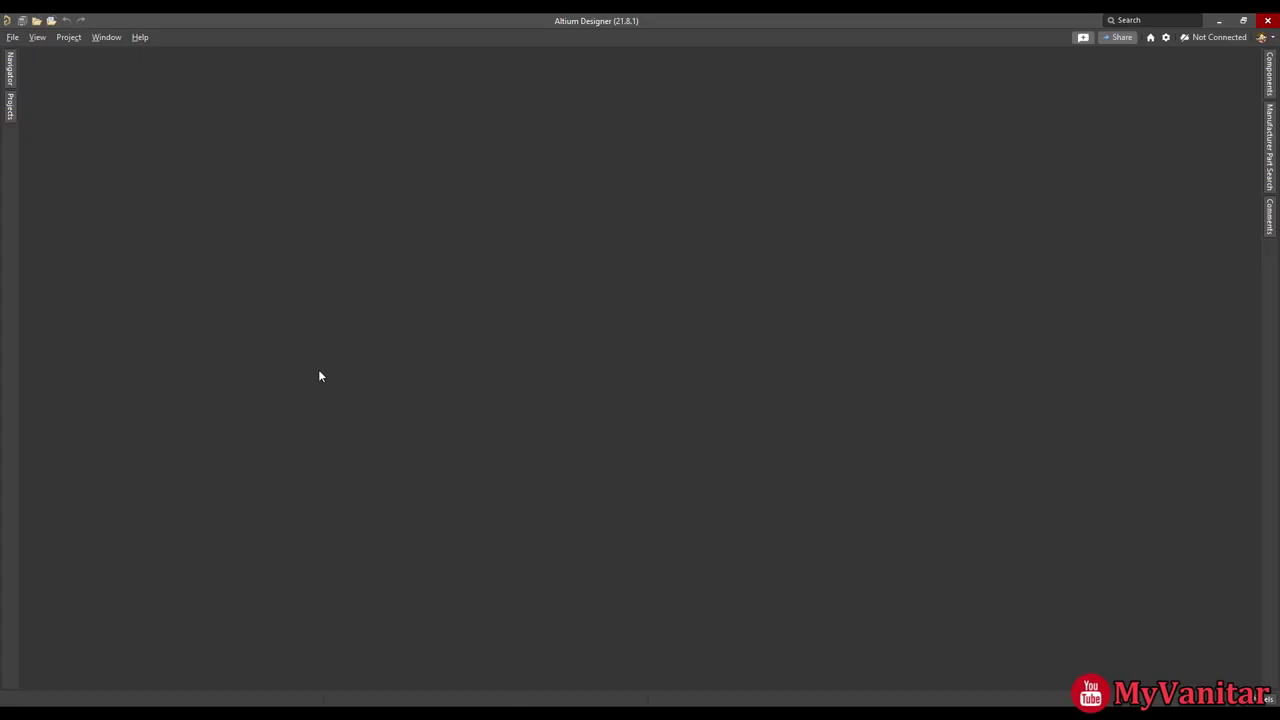
Switch to Altium Designer and check its version and licence information, closing the About window when done.
{"action": "left_click", "coordinate": [139, 37]}
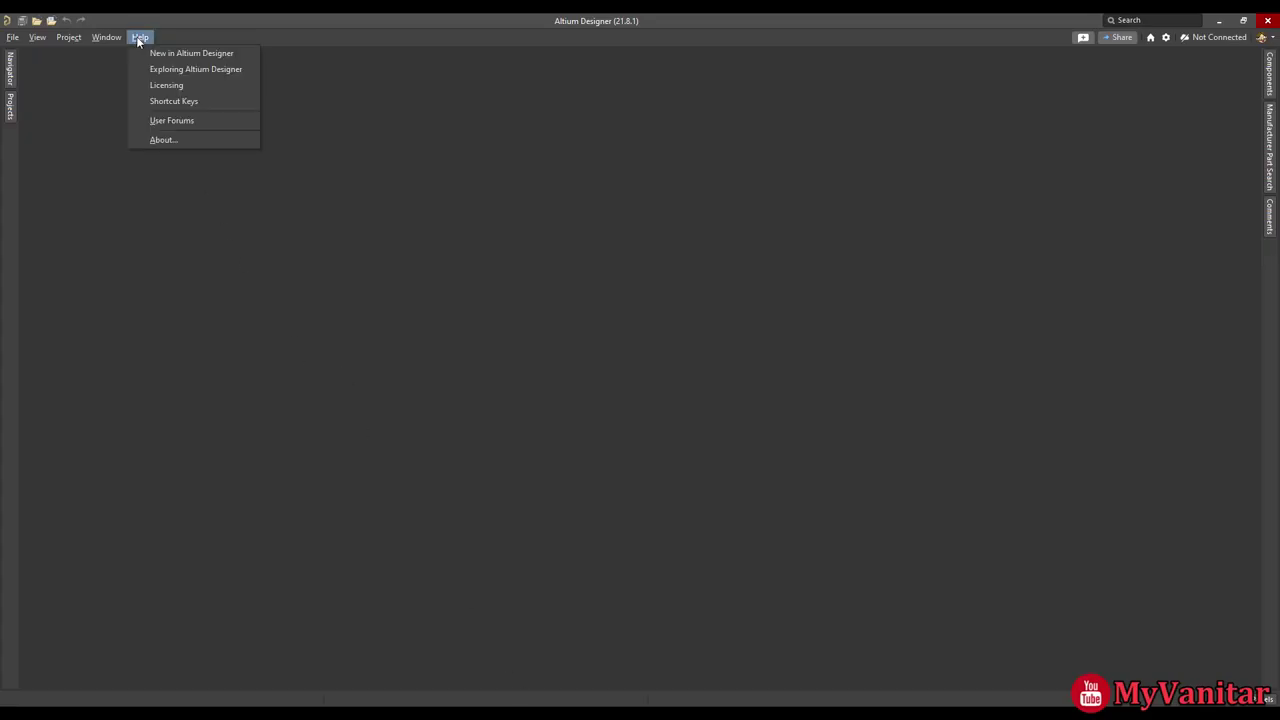
{"action": "left_click", "coordinate": [165, 138]}
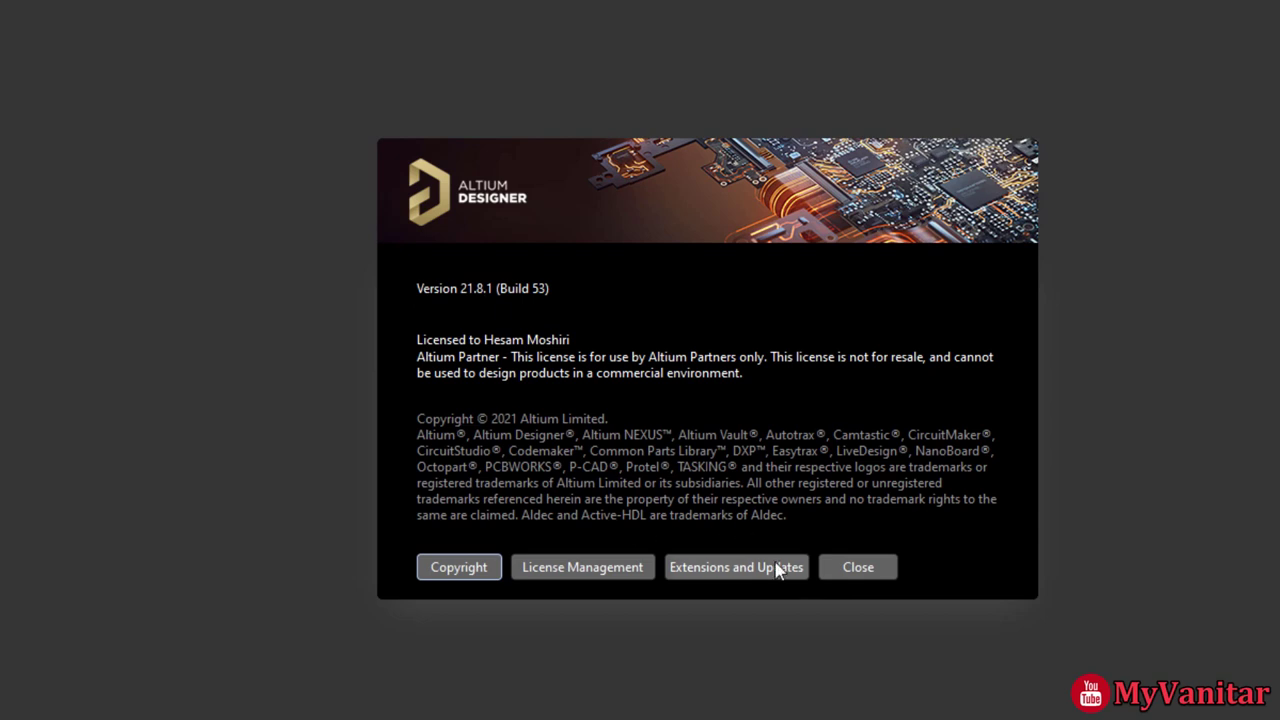
{"action": "left_click", "coordinate": [847, 572]}
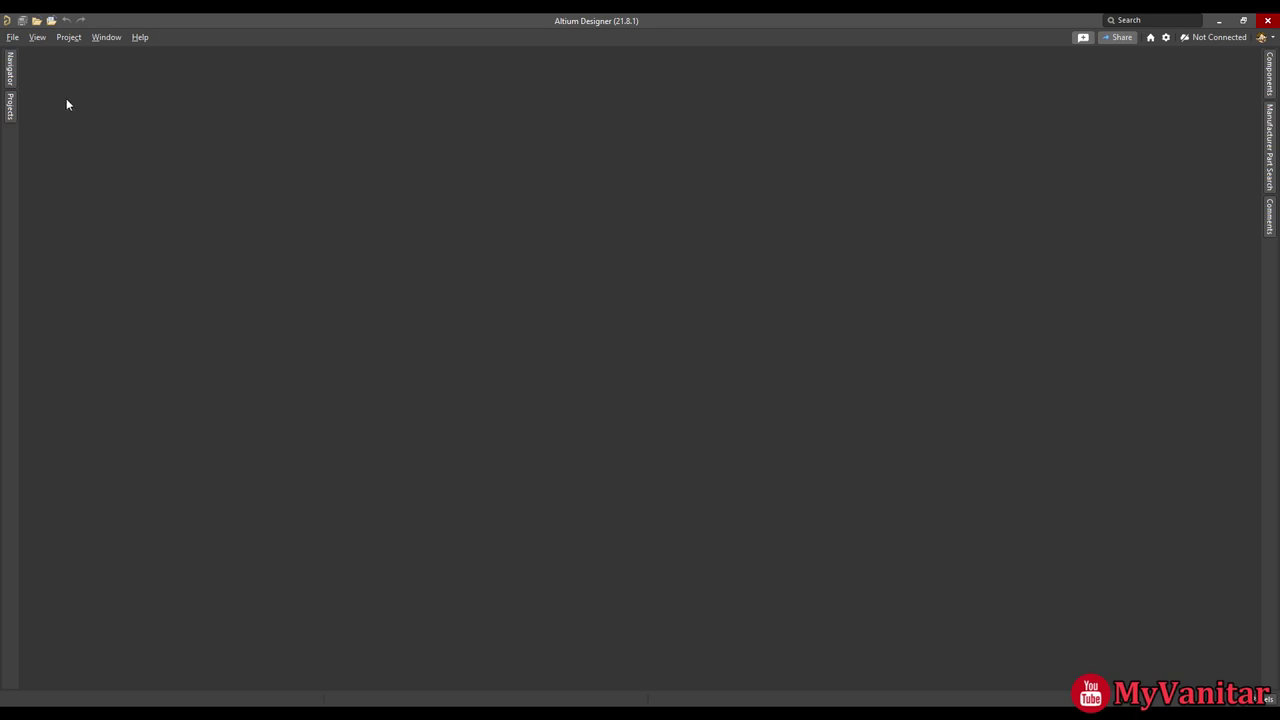
Create a new integrated library project.
{"action": "left_click", "coordinate": [14, 38]}
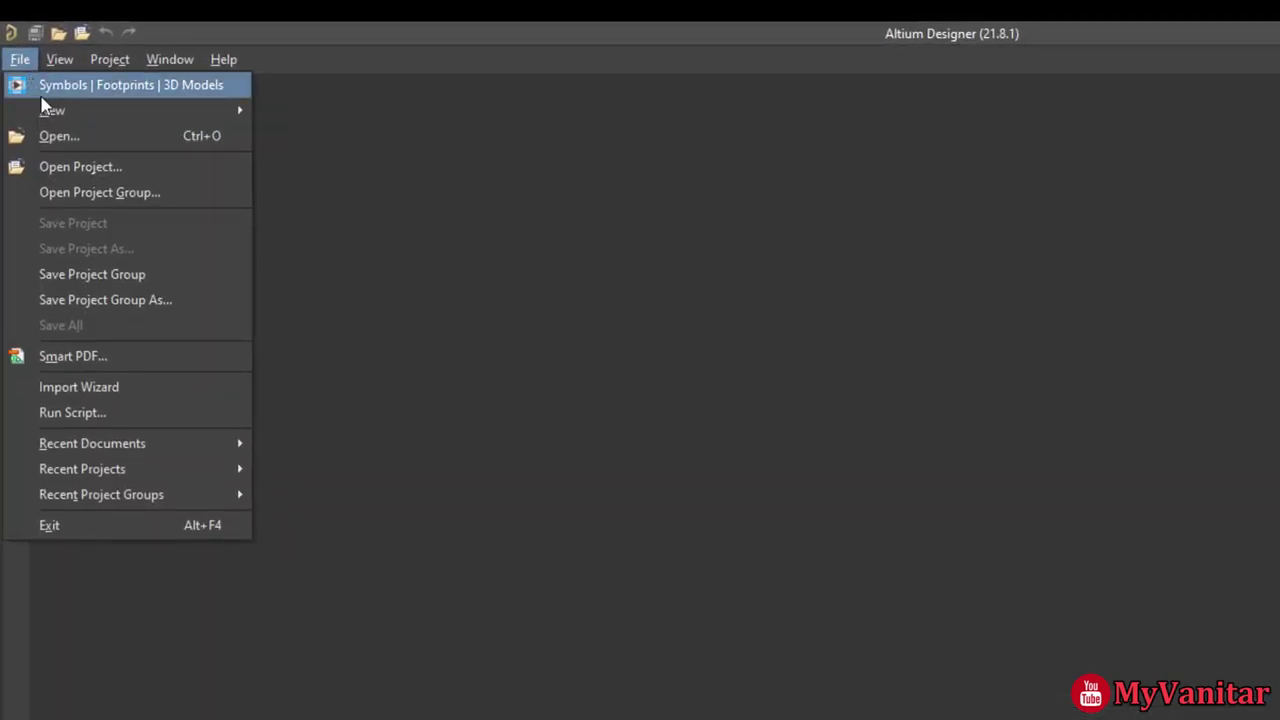
{"action": "mouse_move", "coordinate": [60, 114]}
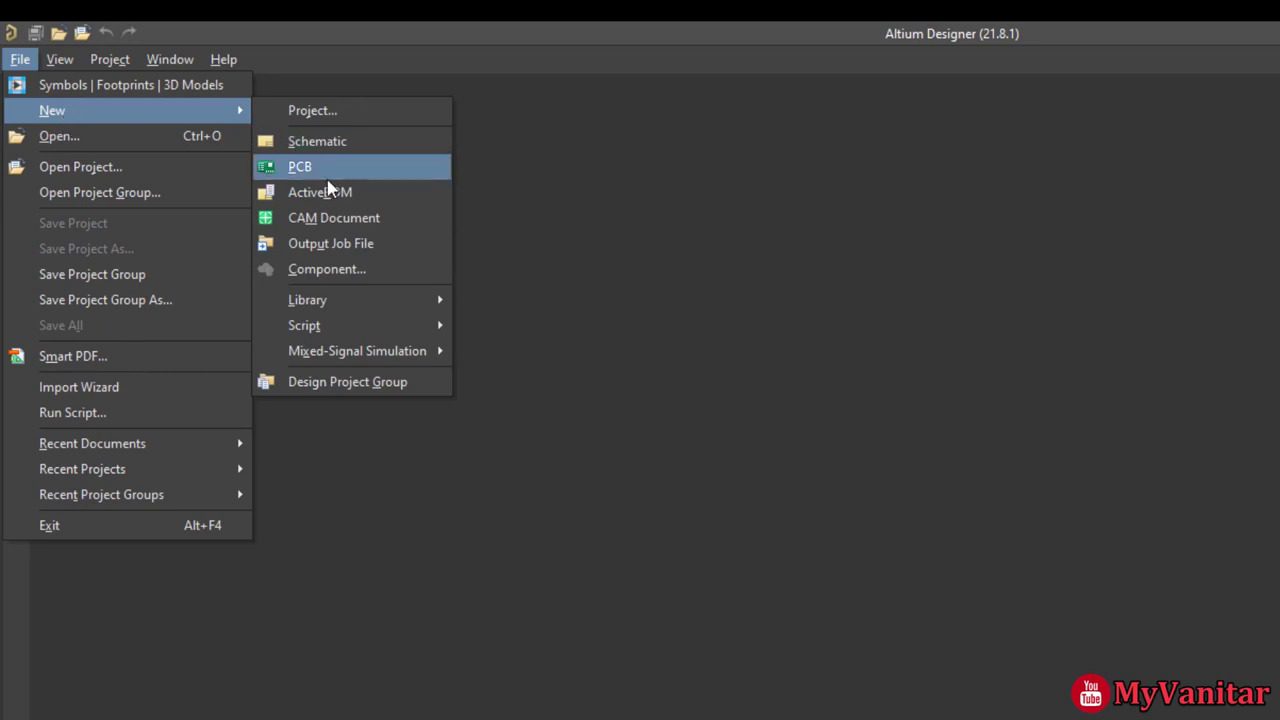
{"action": "mouse_move", "coordinate": [375, 310]}
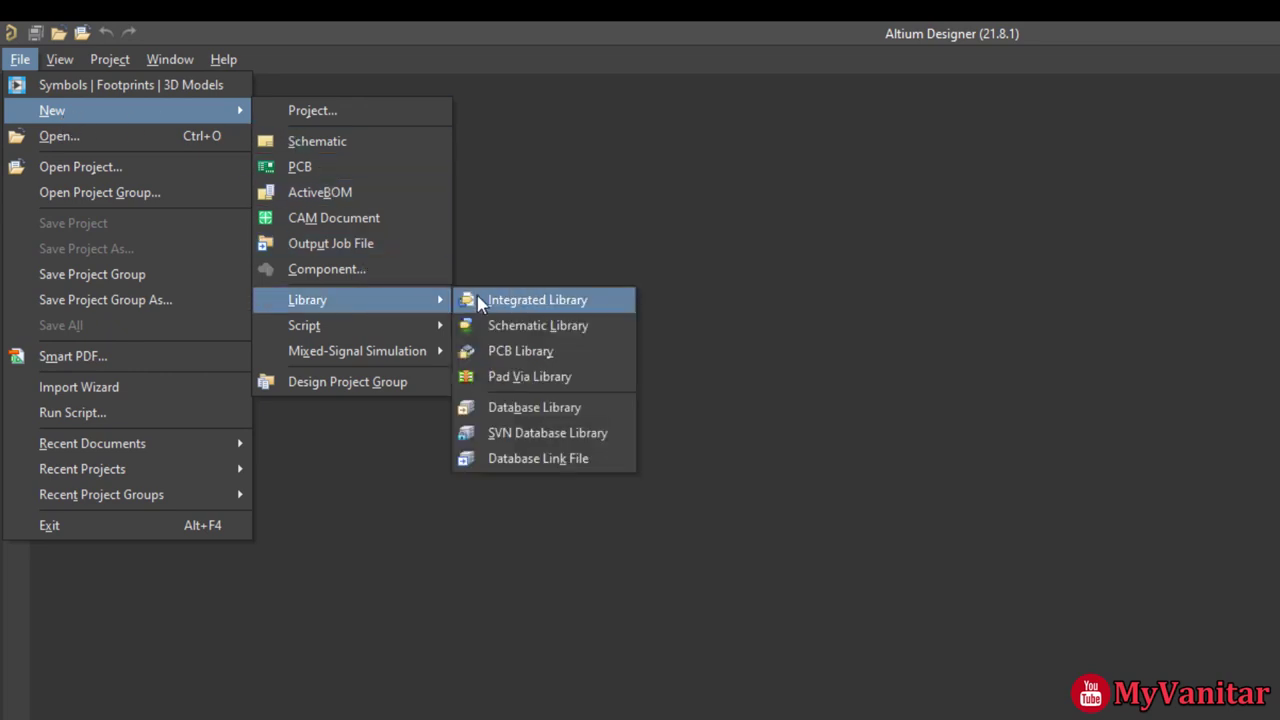
{"action": "left_click", "coordinate": [560, 305]}
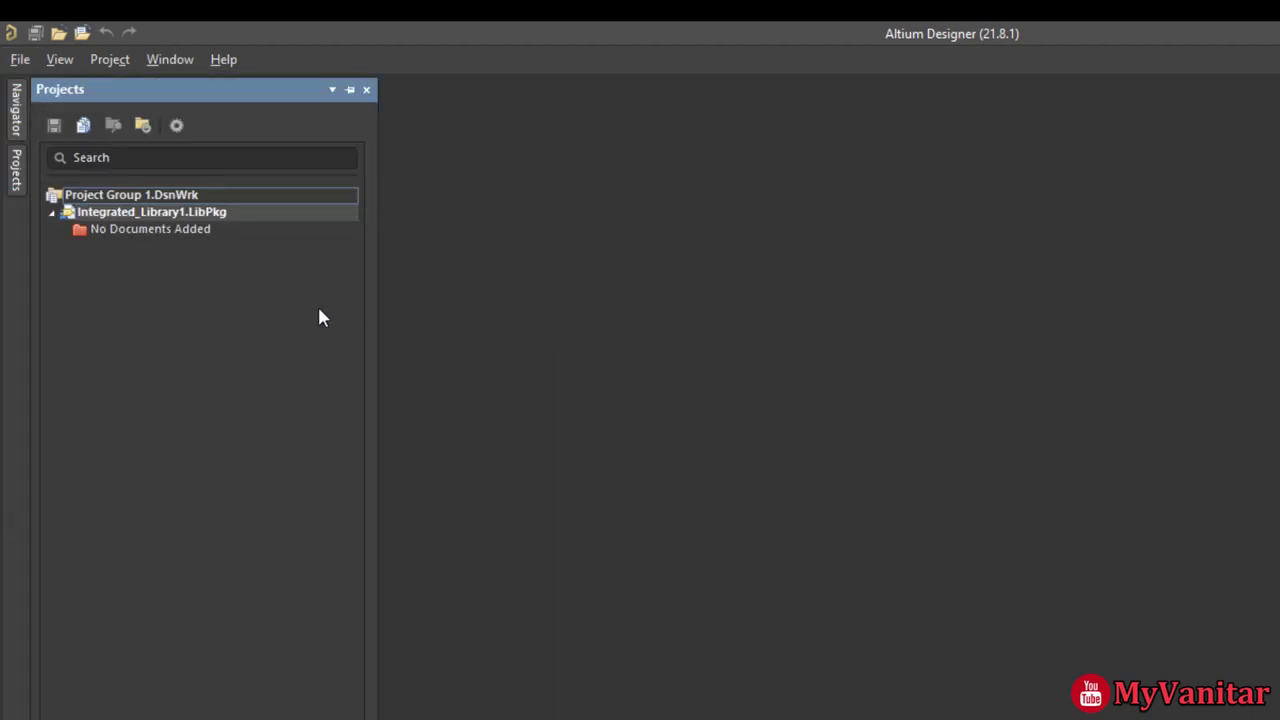
Add a new schematic library to the Integrated_Library1 project.
{"action": "right_click", "coordinate": [205, 216]}
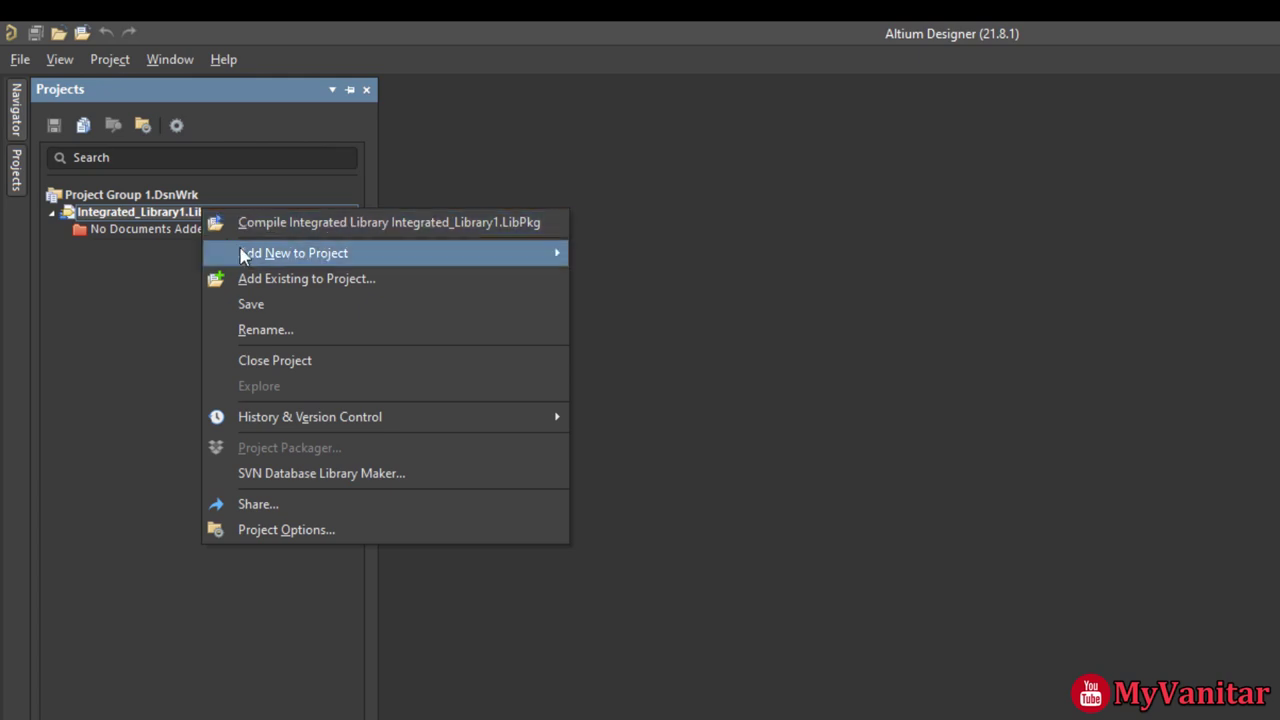
{"action": "mouse_move", "coordinate": [252, 258]}
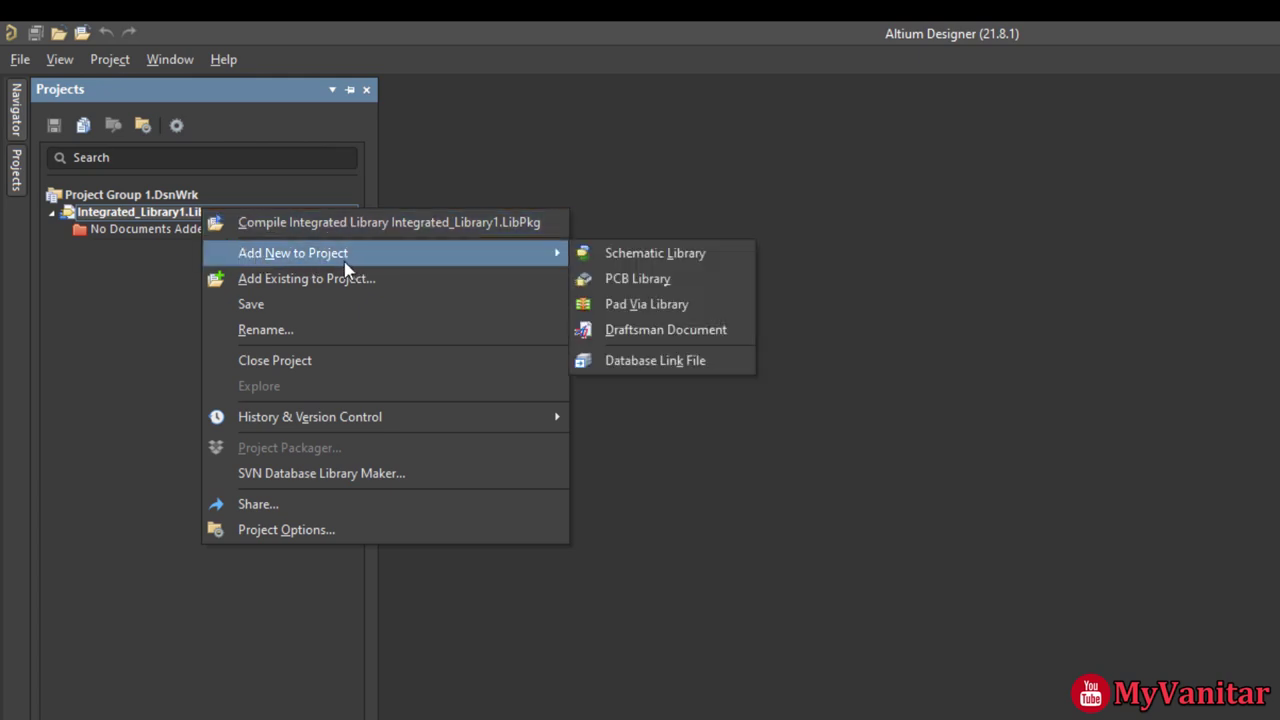
{"action": "left_click", "coordinate": [606, 253]}
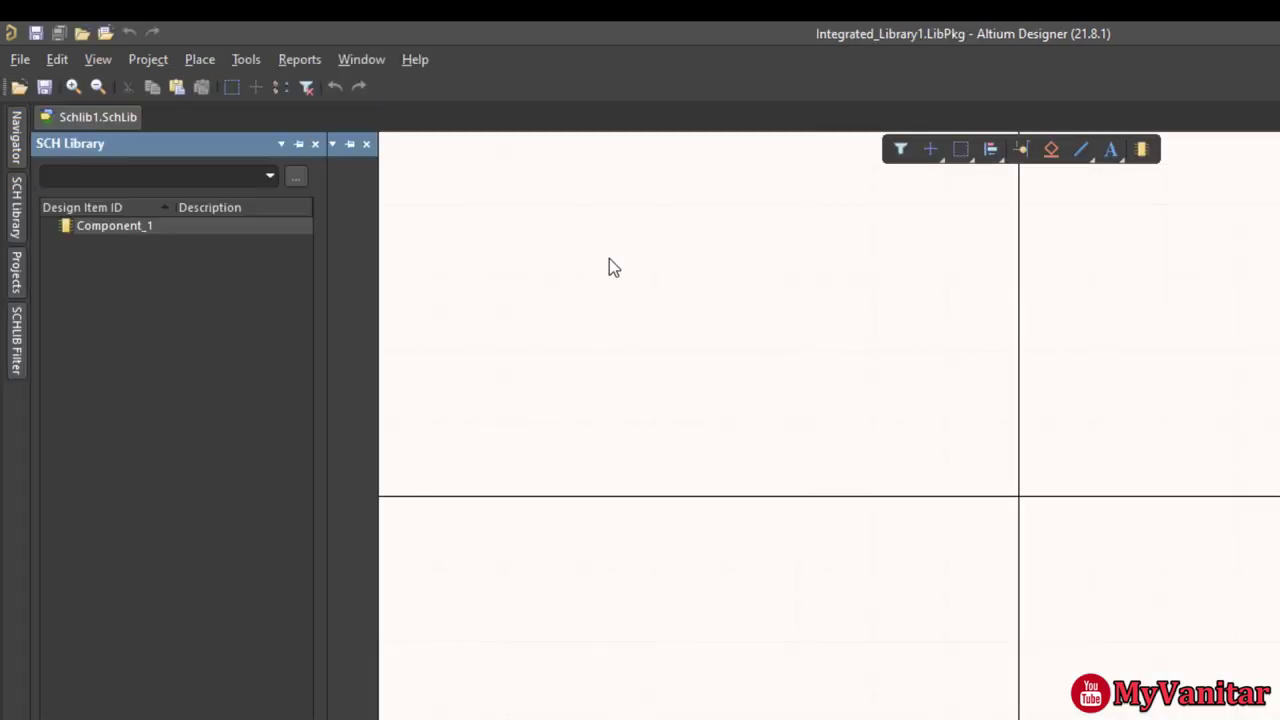
Add a new PCB library to the Integrated_Library1 project.
{"action": "left_click", "coordinate": [16, 280]}
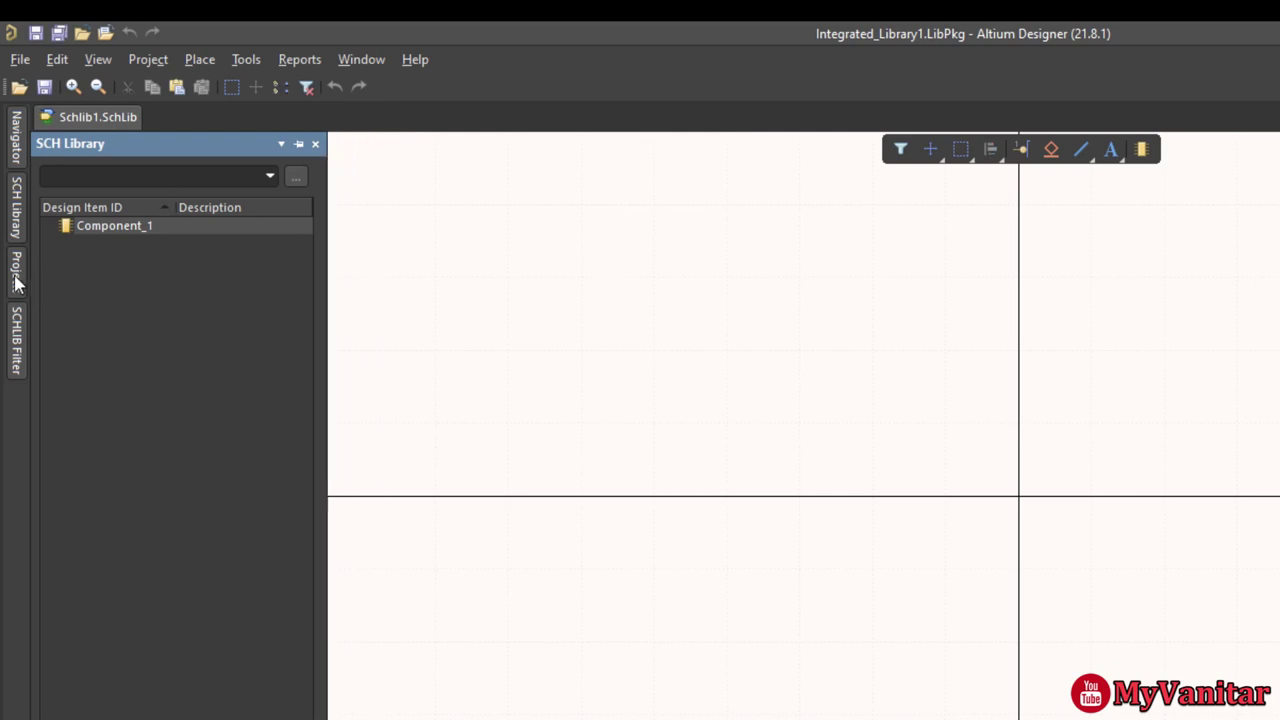
{"action": "right_click", "coordinate": [171, 269]}
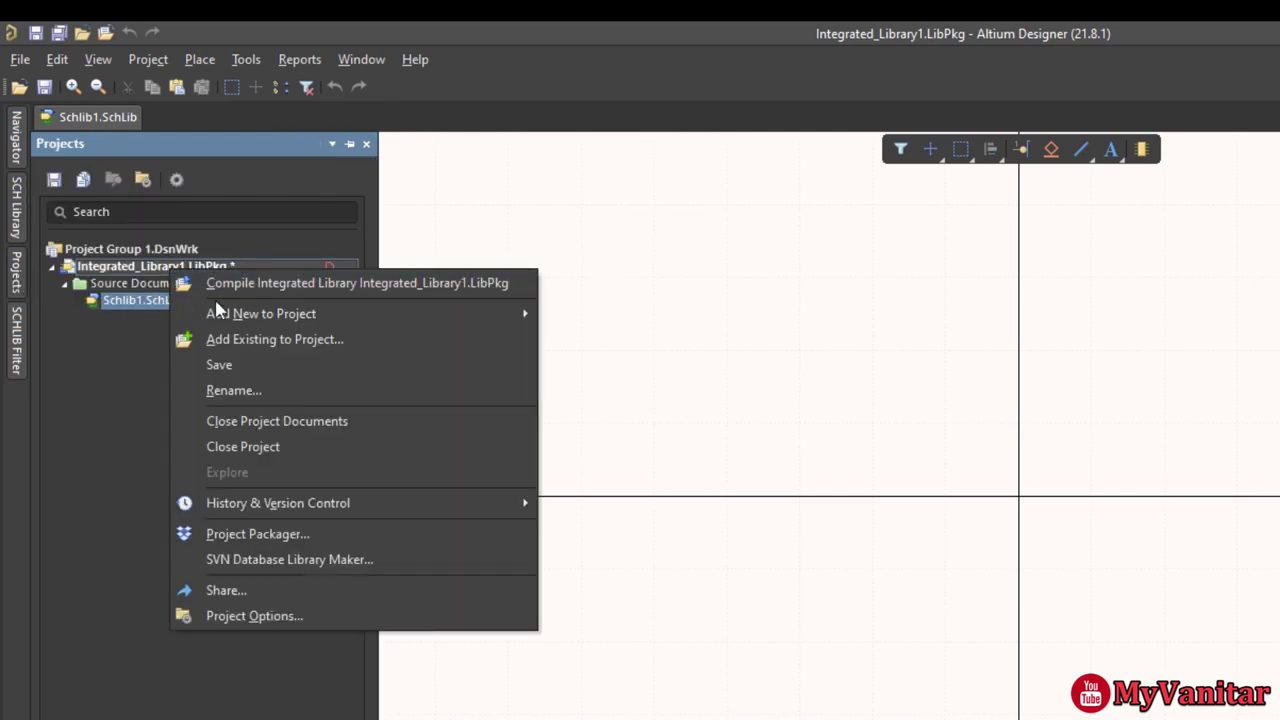
{"action": "mouse_move", "coordinate": [240, 318]}
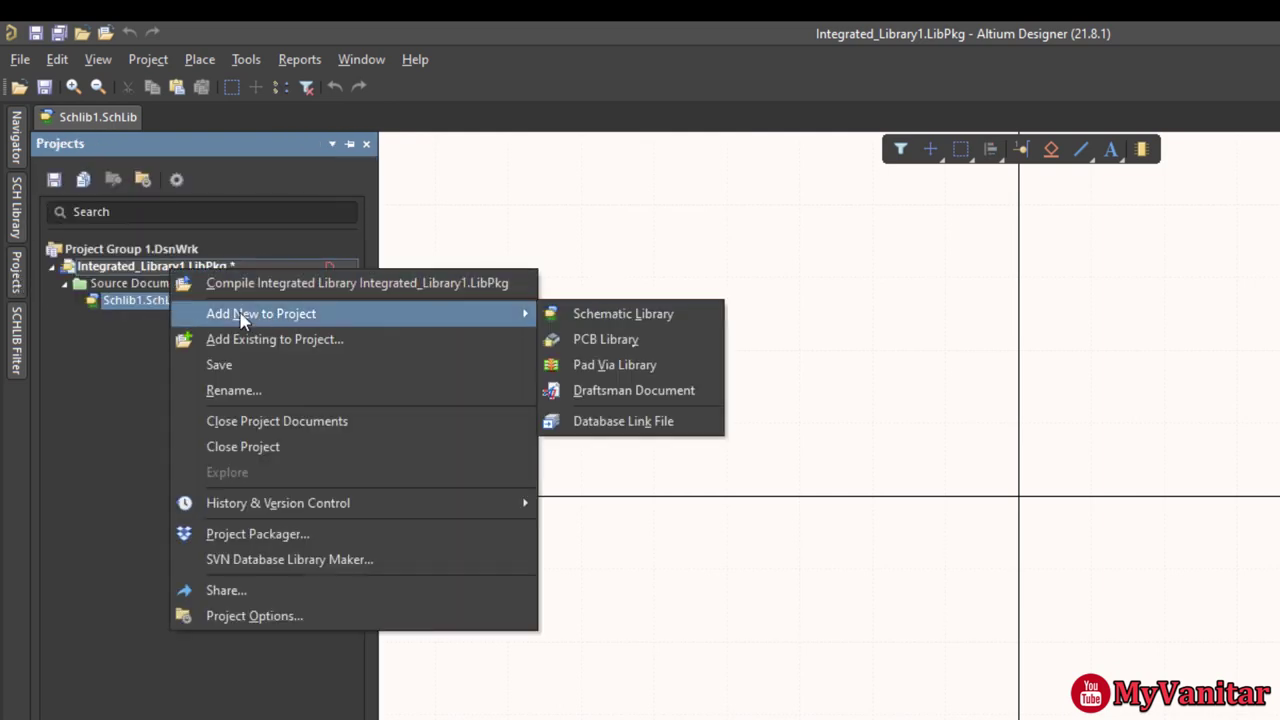
{"action": "left_click", "coordinate": [576, 342]}
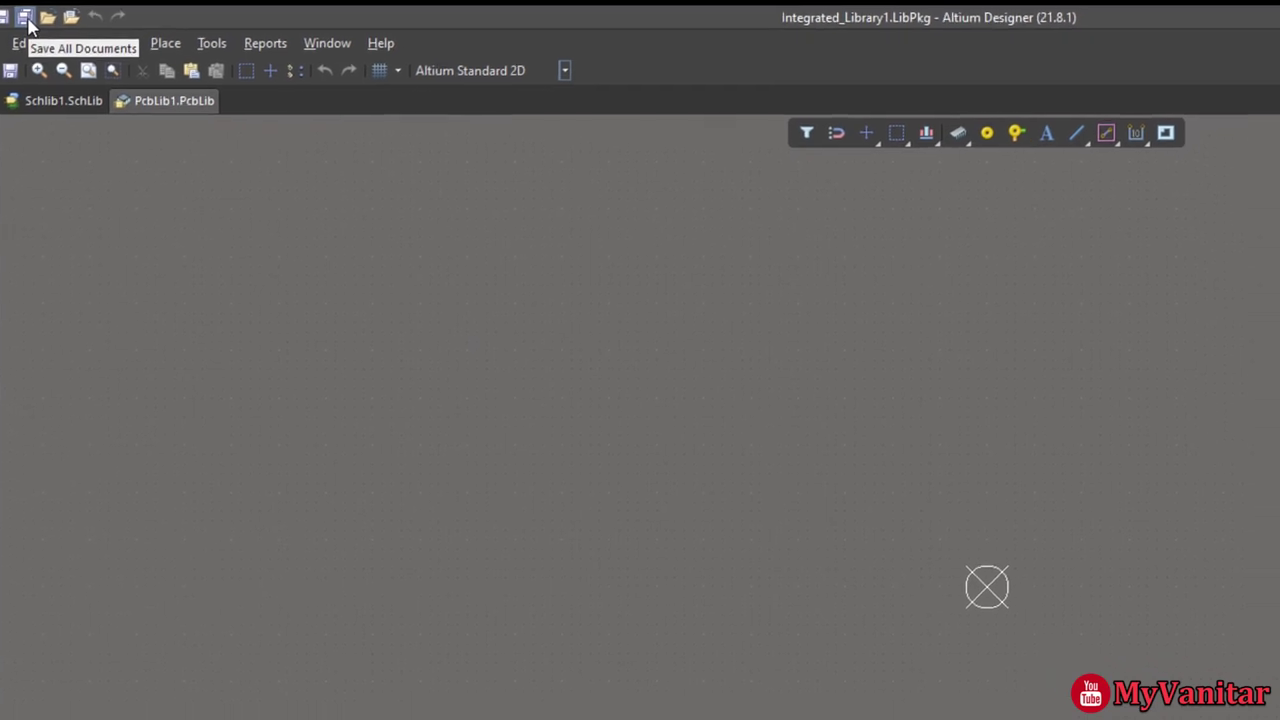
Save all documents, naming the PCB library DIP8.
{"action": "left_click", "coordinate": [30, 20]}
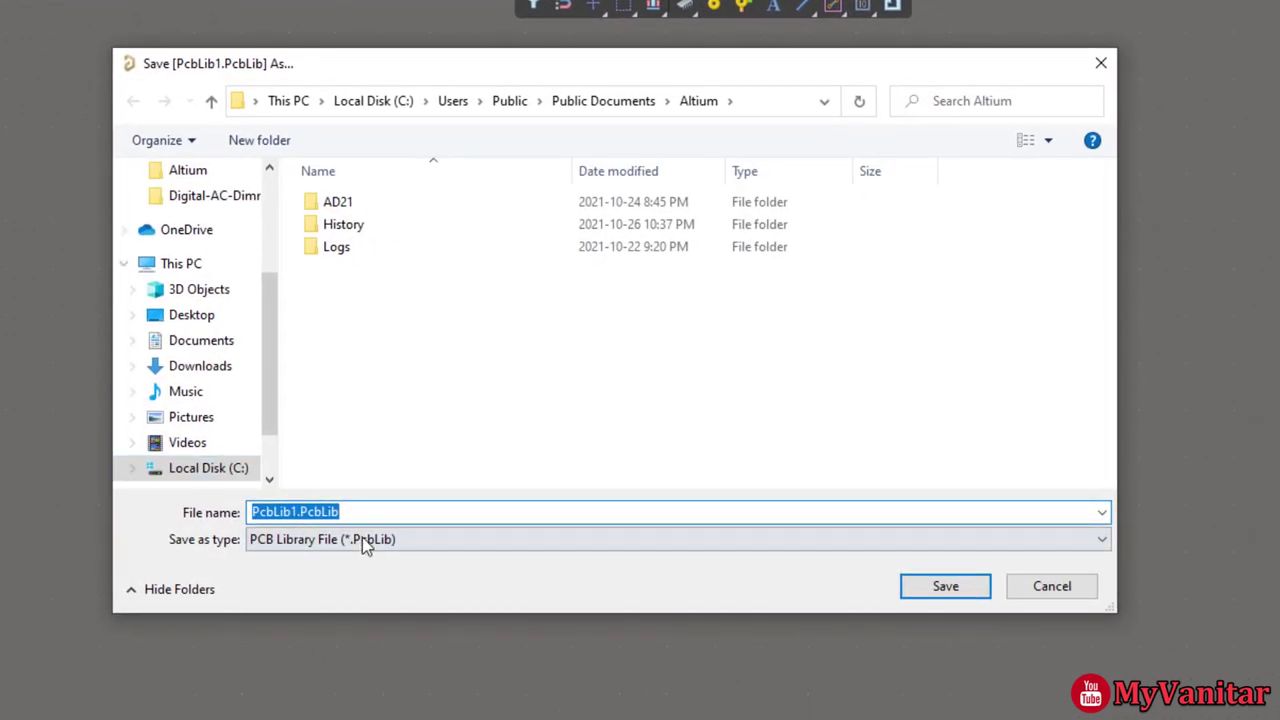
{"action": "left_click", "coordinate": [364, 512]}
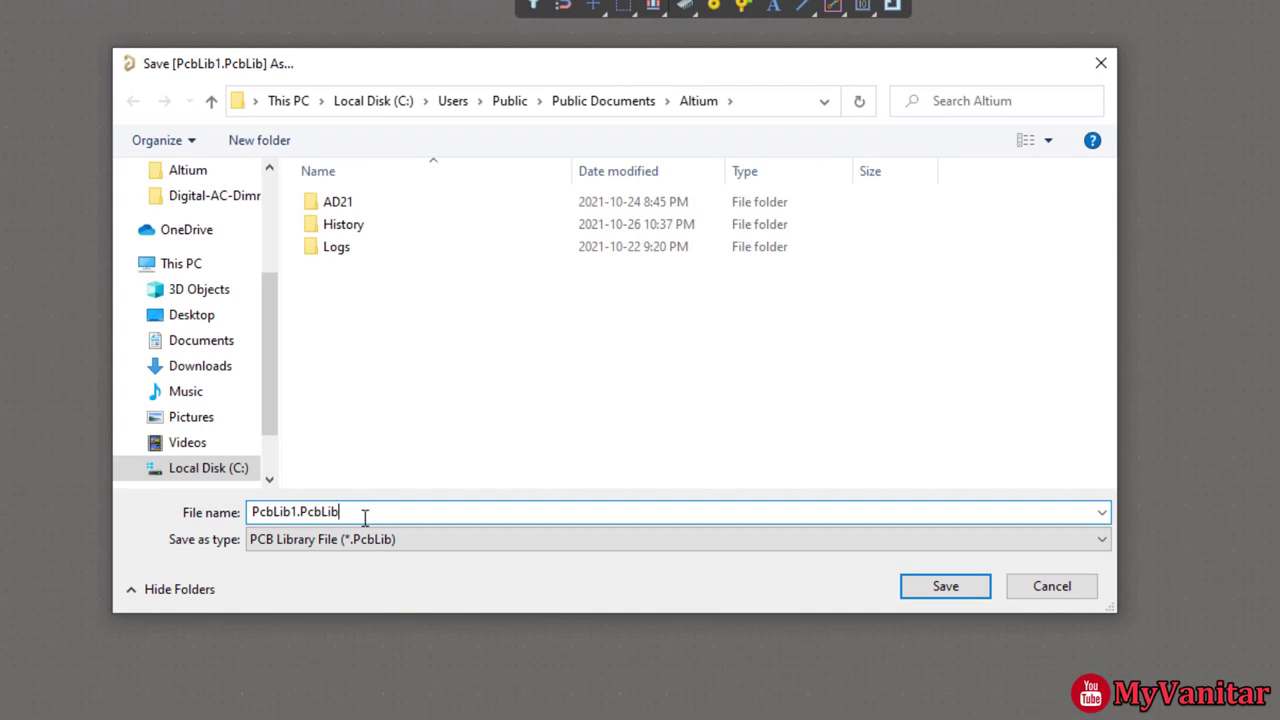
{"action": "left_click_drag", "start_coordinate": [371, 514], "coordinate": [240, 515]}
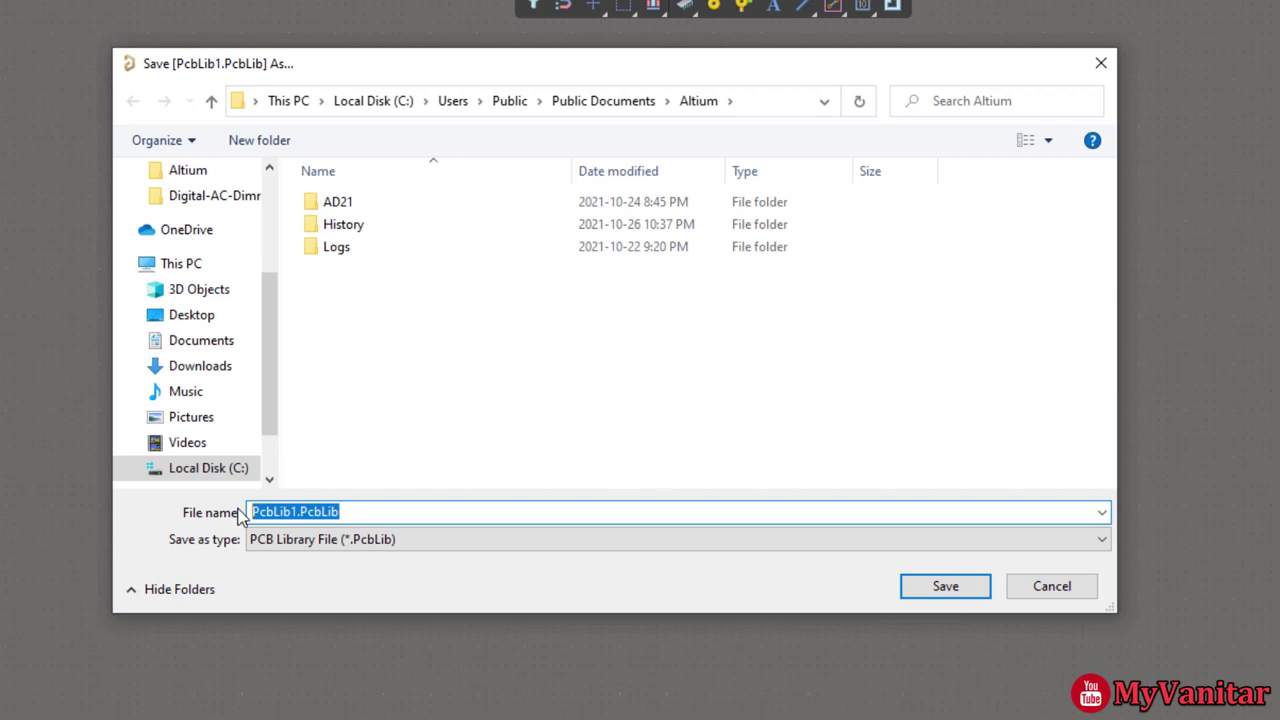
{"action": "type", "text": "DIP8"}
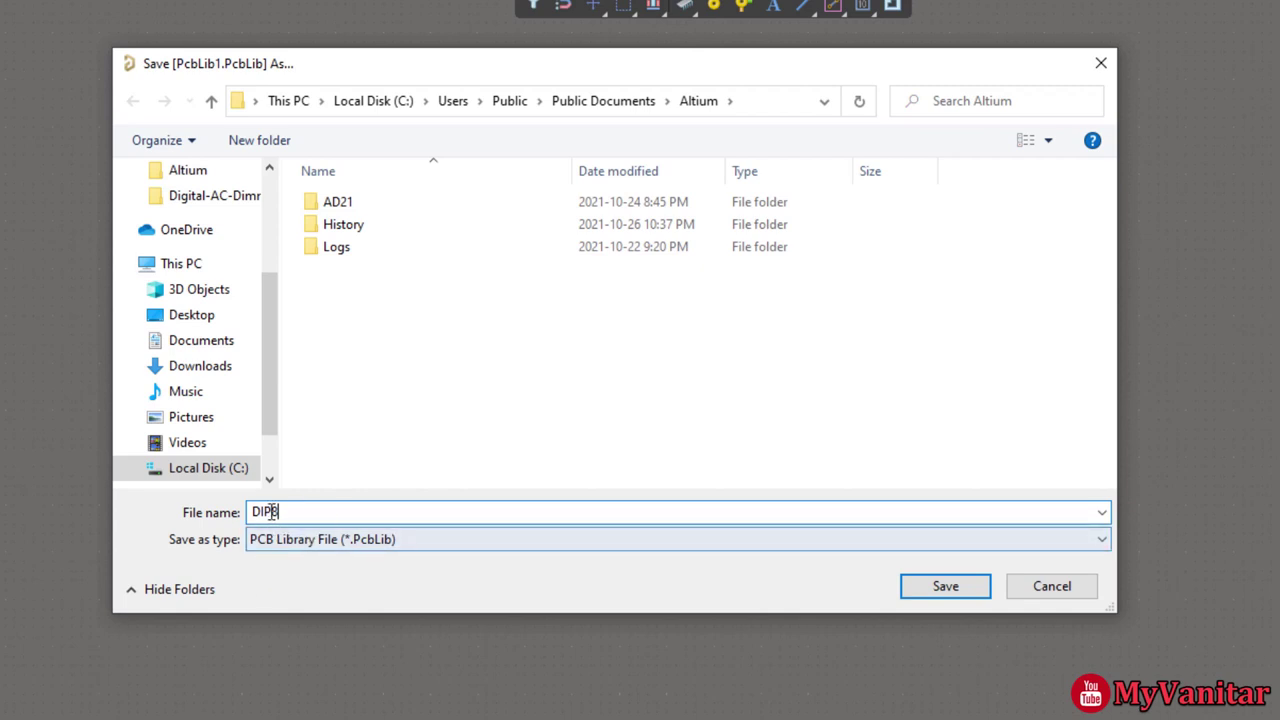
{"action": "left_click", "coordinate": [940, 588]}
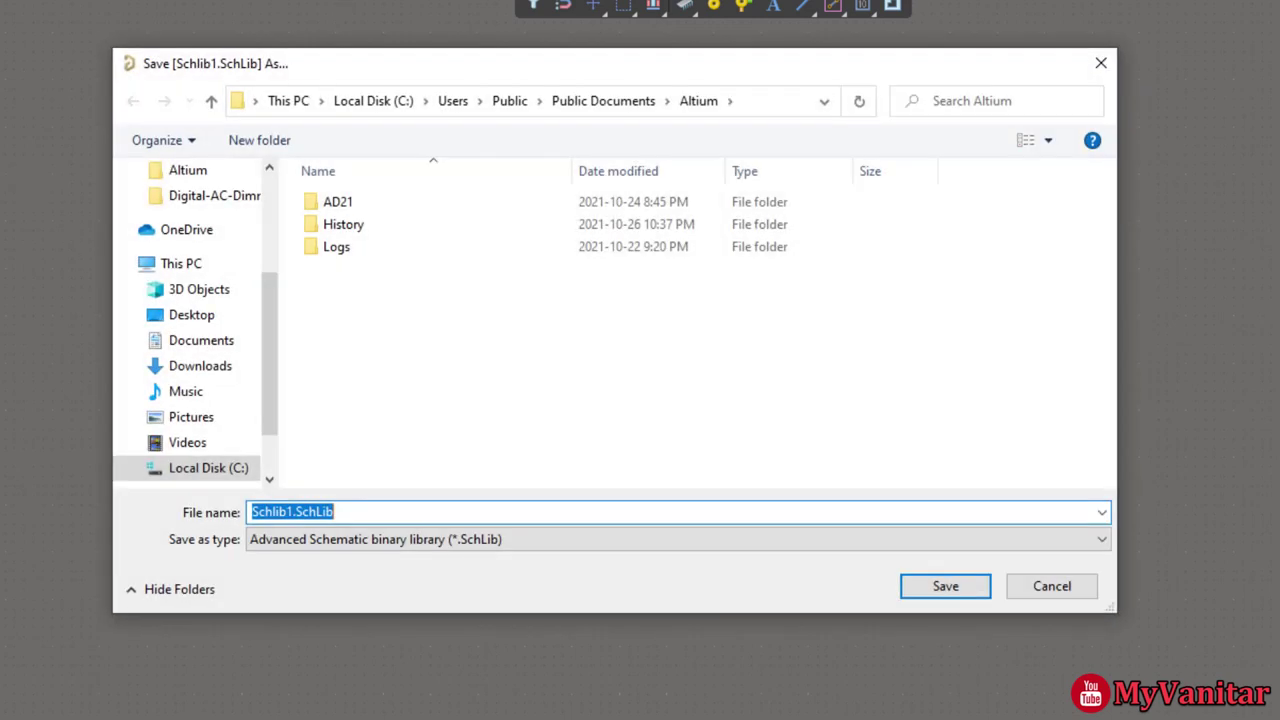
Save the schematic library under the name LM358.
{"action": "left_click", "coordinate": [377, 517]}
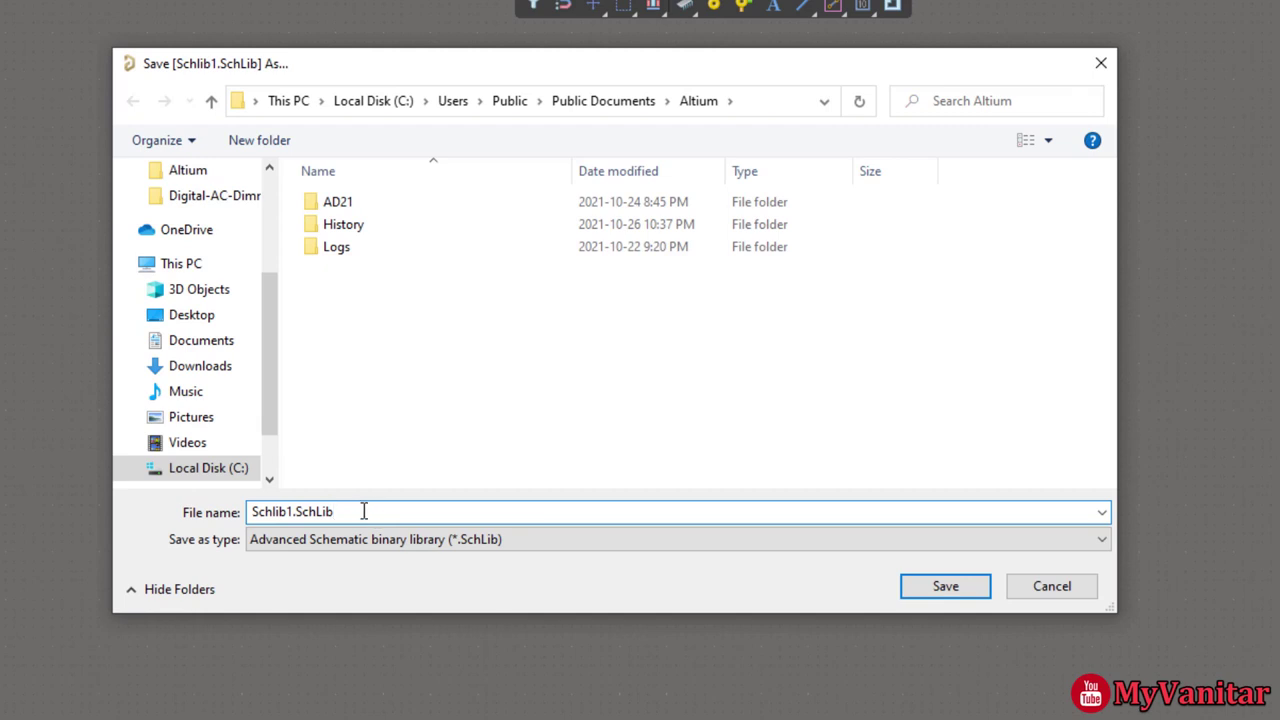
{"action": "left_click_drag", "start_coordinate": [390, 514], "coordinate": [322, 517]}
{"action": "double_click", "coordinate": [322, 512]}
{"action": "type", "text": "LM358"}
{"action": "key", "text": "Return"}
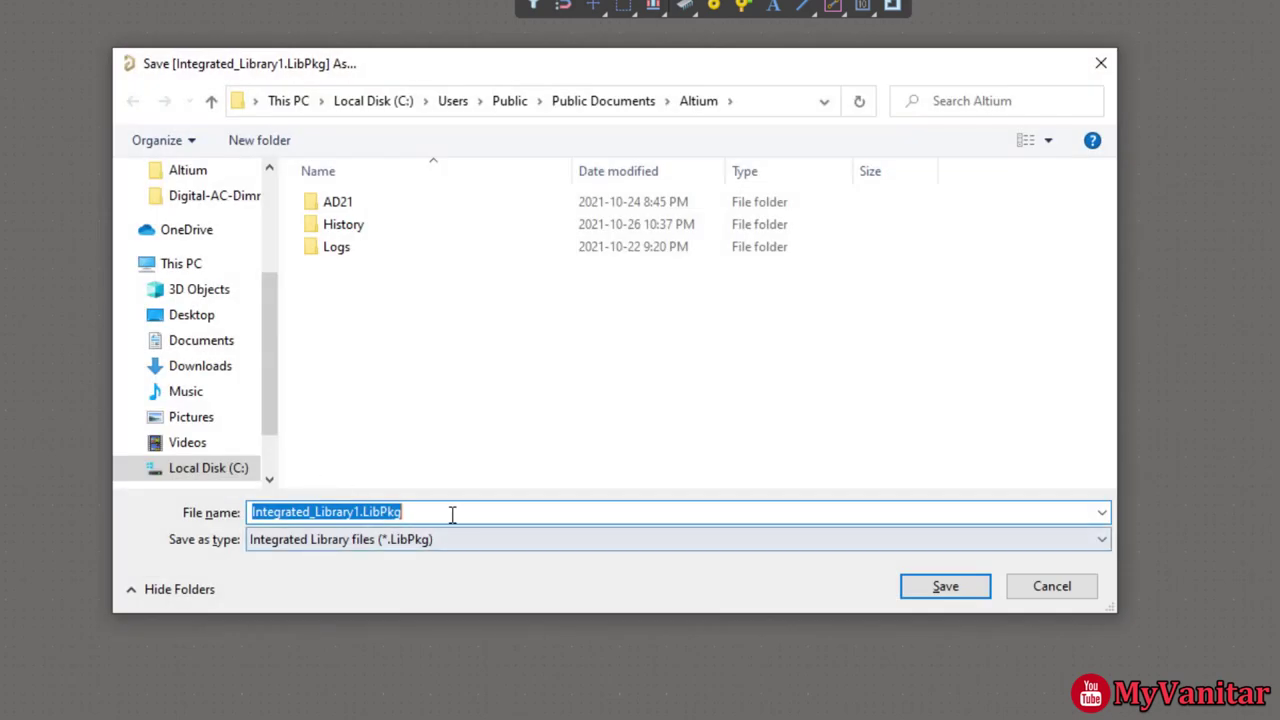
Save the integrated library project under the name OPAMP.
{"action": "left_click", "coordinate": [452, 513]}
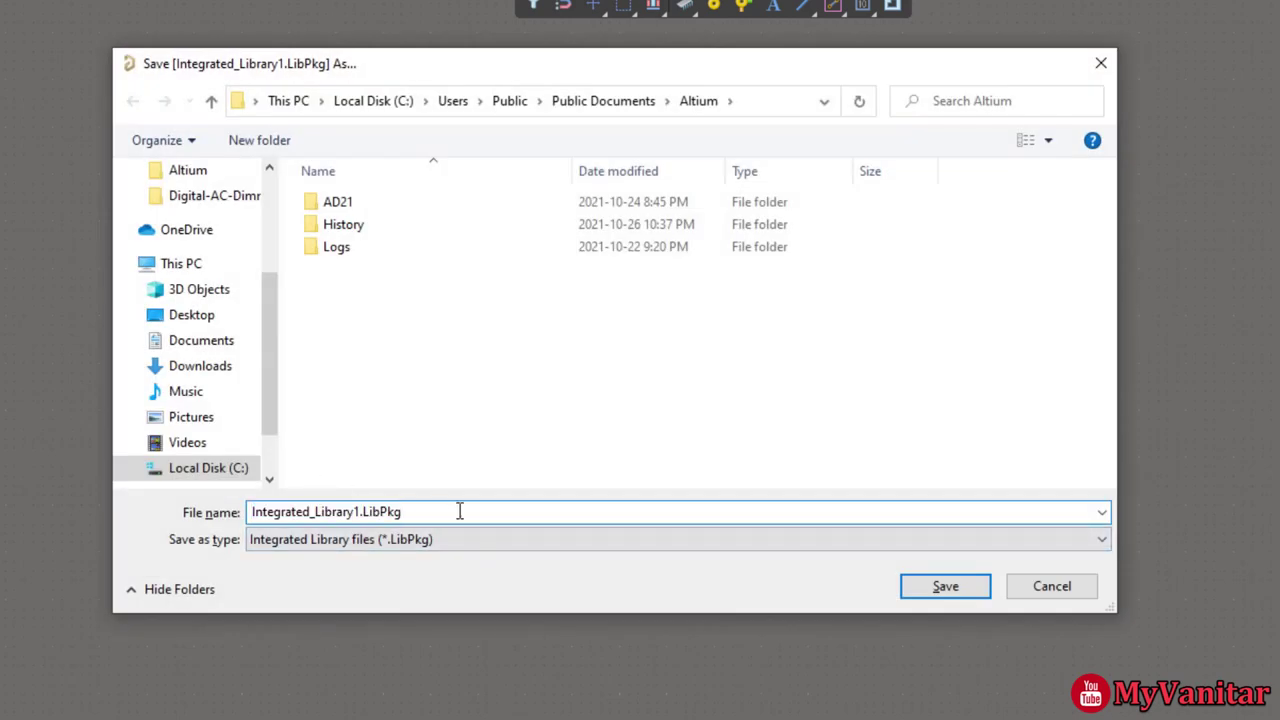
{"action": "left_click_drag", "start_coordinate": [437, 514], "coordinate": [245, 514]}
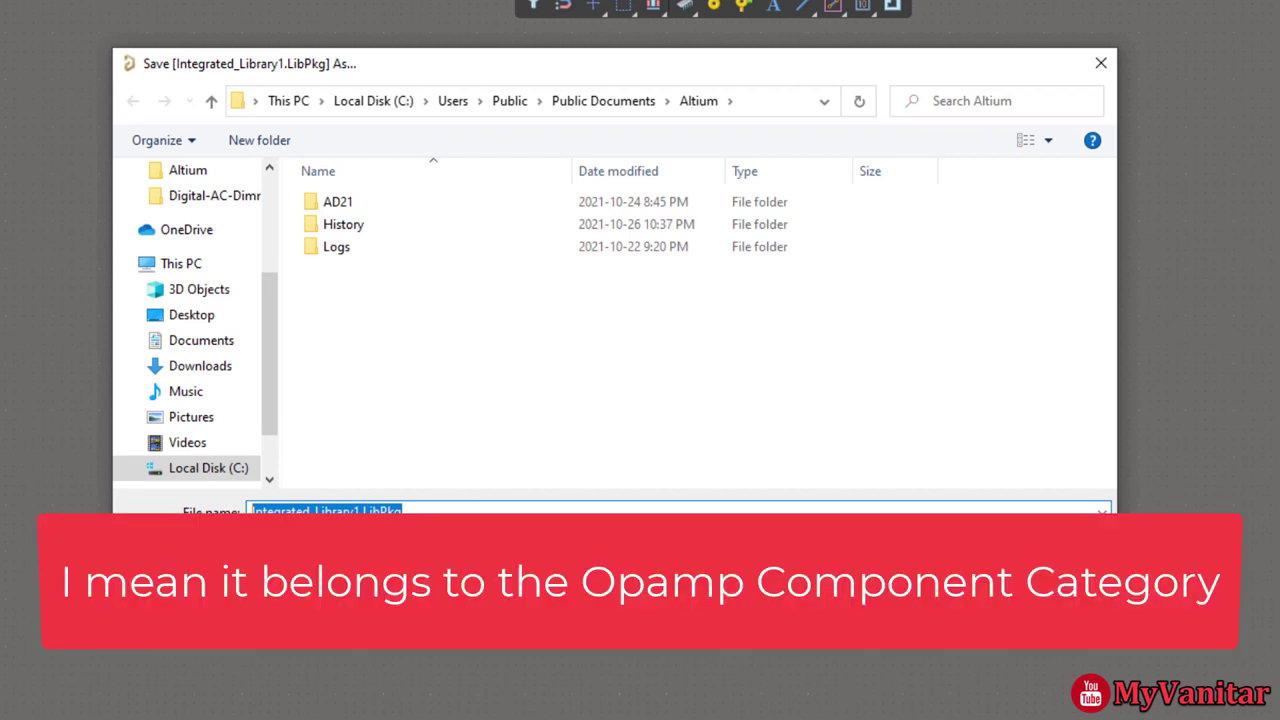
{"action": "type", "text": "OPAMP"}
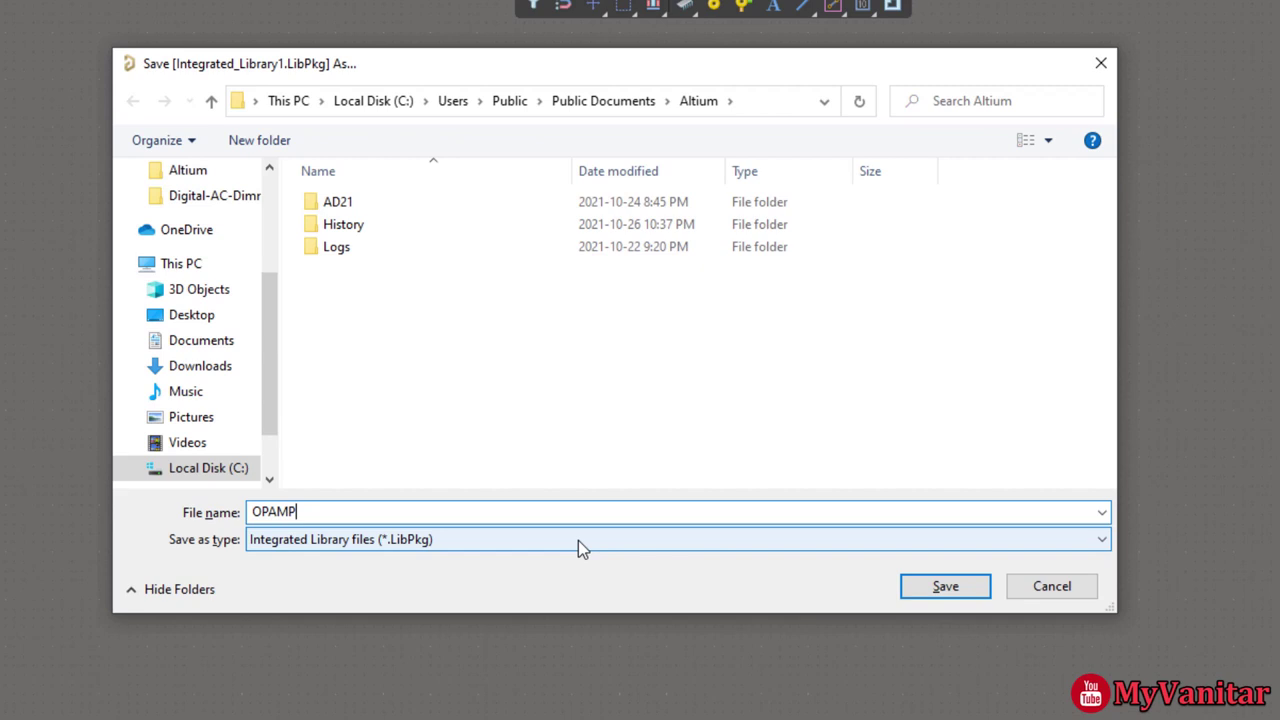
{"action": "key", "text": "Return"}
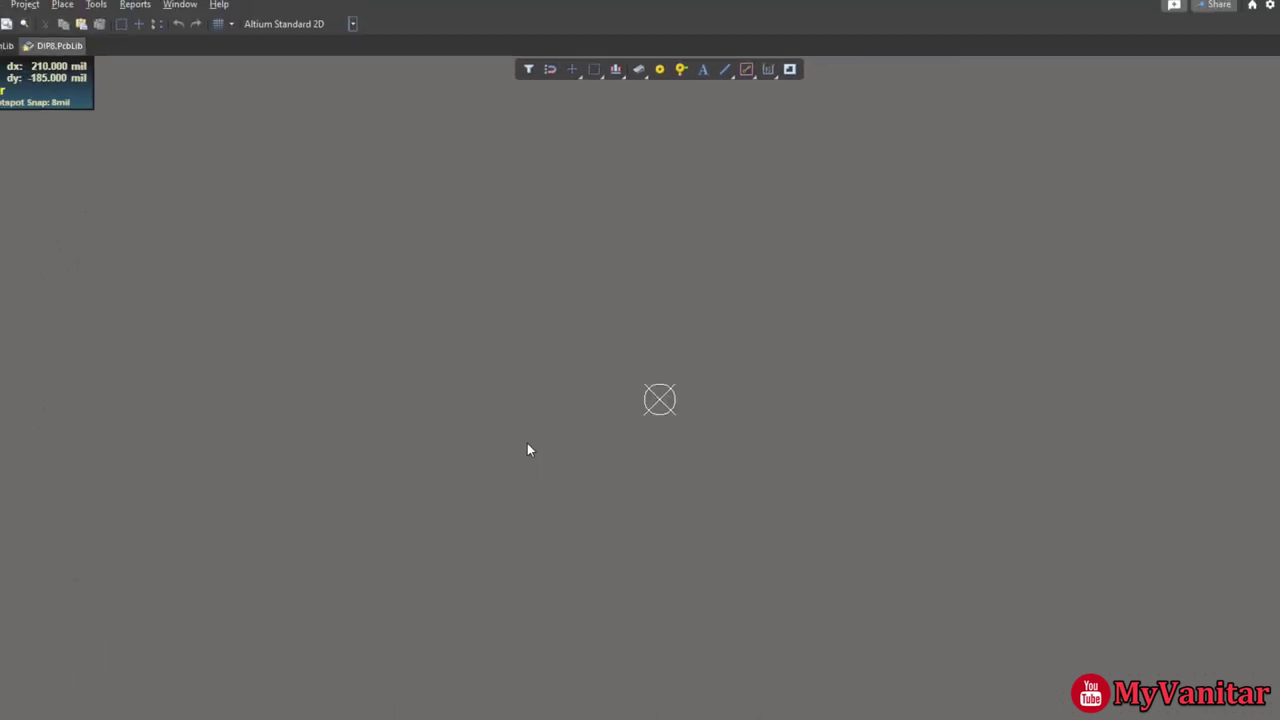
Draw a rectangle about 700 mil wide and 700 mil high around the origin of LM358.SchLib as the symbol body.
{"action": "left_click", "coordinate": [62, 74]}
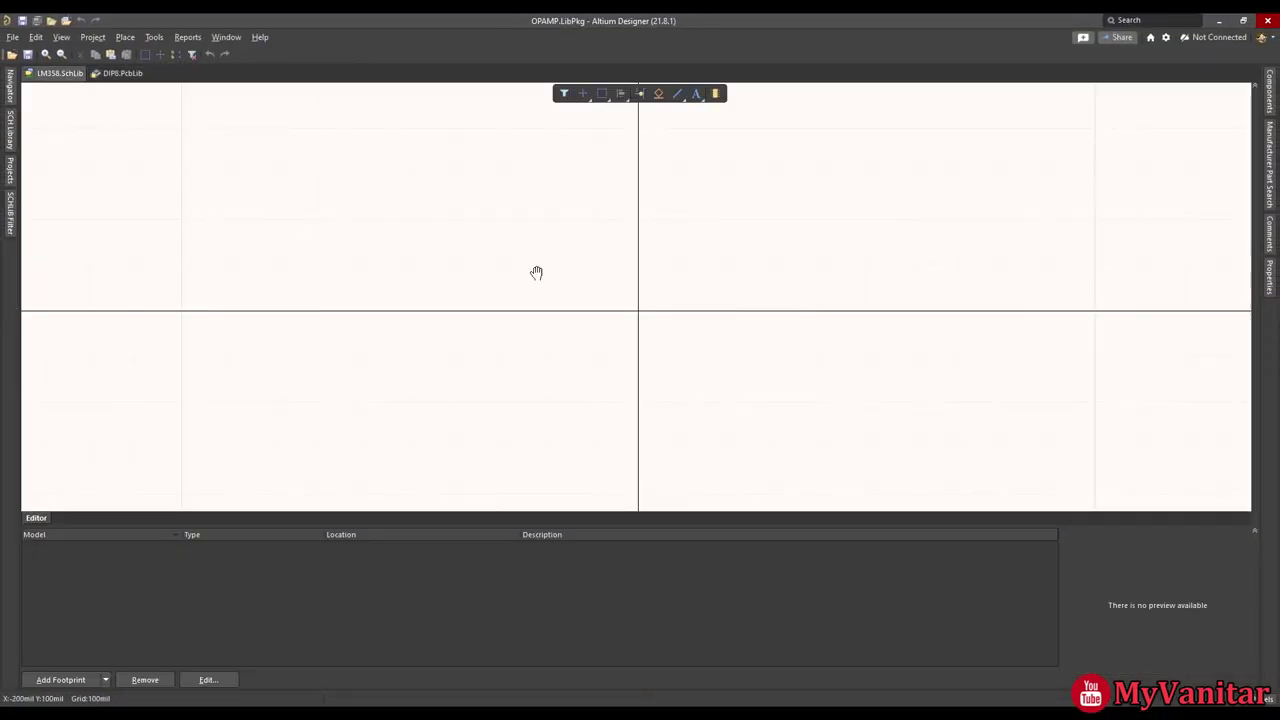
{"action": "mouse_move", "coordinate": [536, 272]}
{"action": "right_mouse_down"}
{"action": "mouse_move", "coordinate": [480, 274]}
{"action": "mouse_move", "coordinate": [526, 271]}
{"action": "mouse_move", "coordinate": [517, 260]}
{"action": "right_mouse_up"}
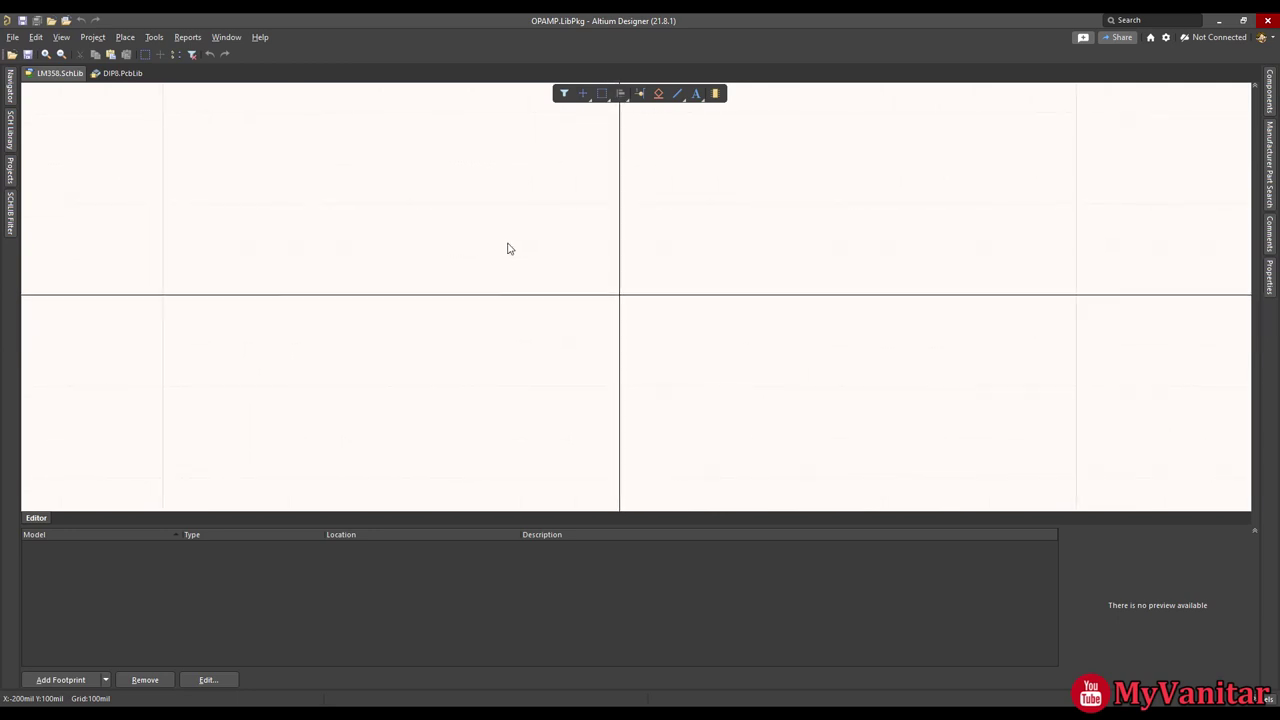
{"action": "left_click", "coordinate": [126, 37]}
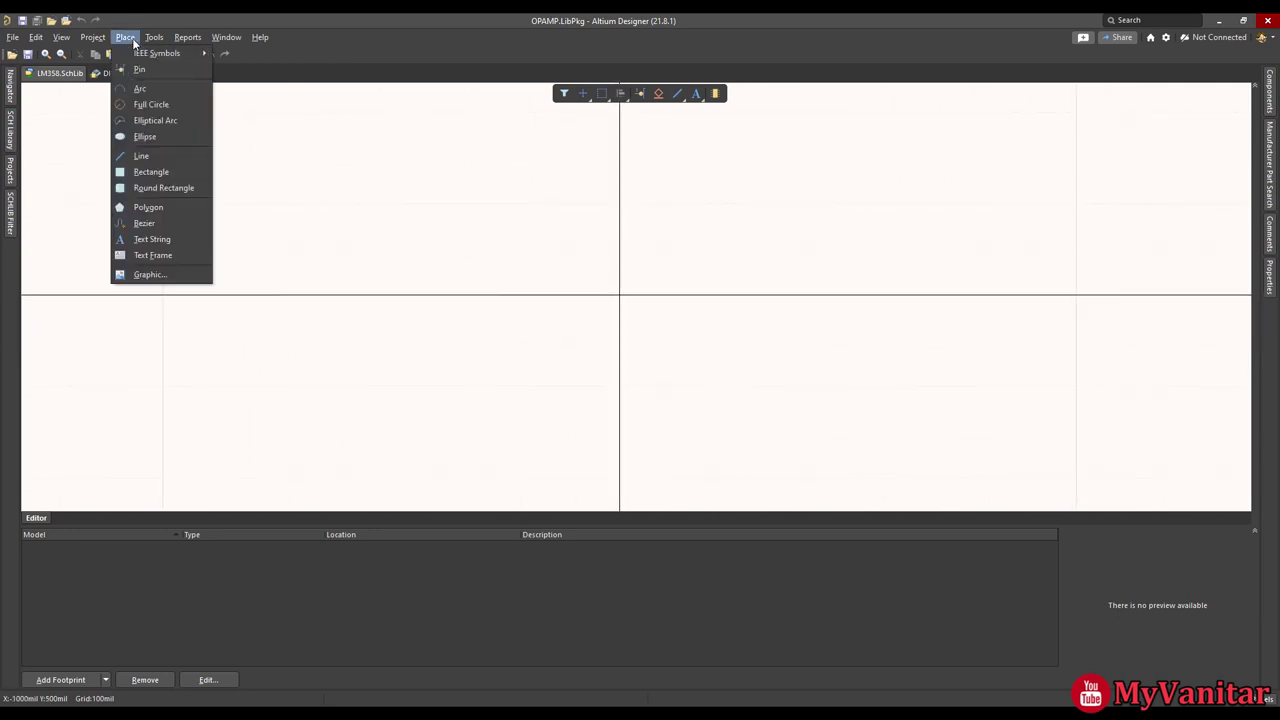
{"action": "left_click", "coordinate": [171, 174]}
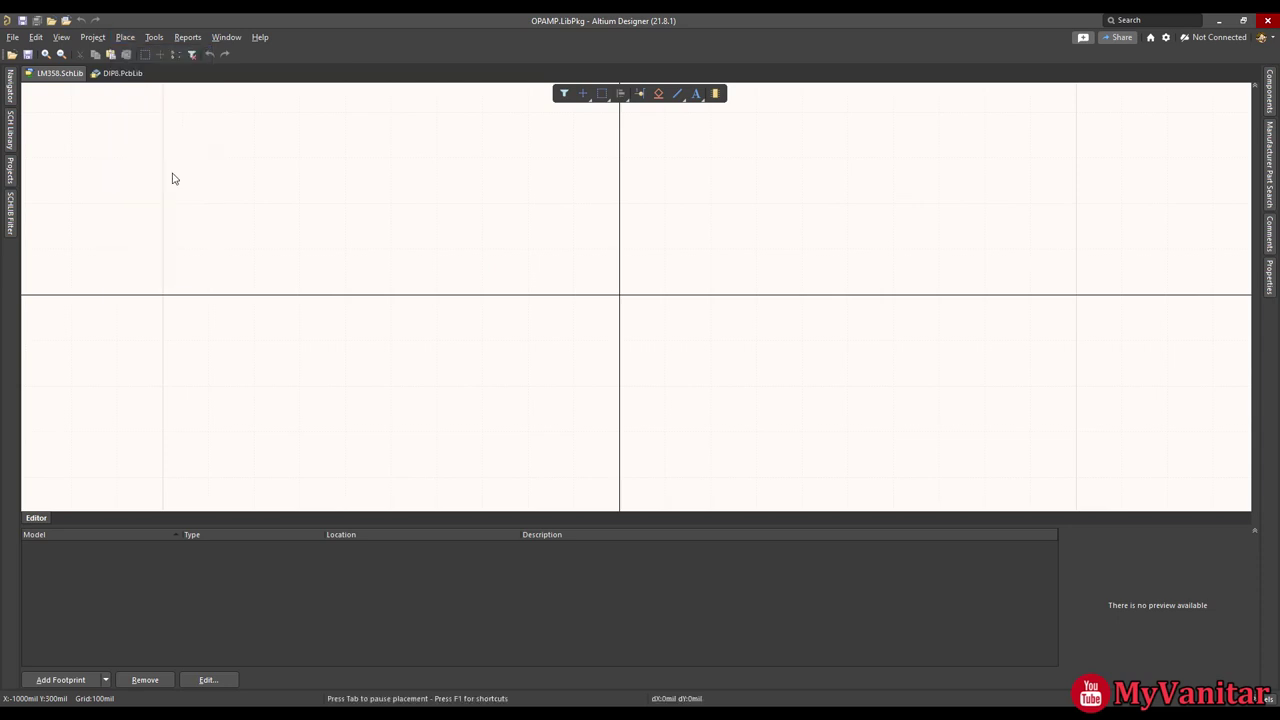
{"action": "left_click", "coordinate": [482, 478]}
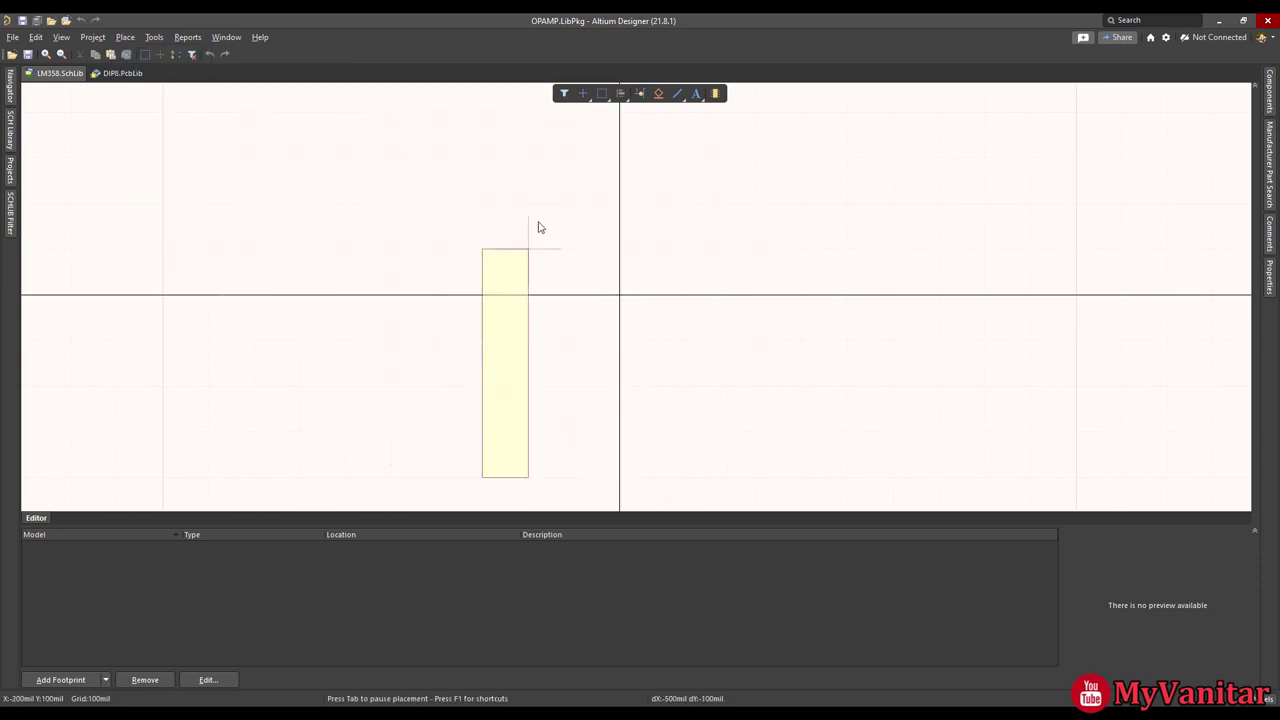
{"action": "left_click", "coordinate": [800, 156]}
{"action": "right_click", "coordinate": [717, 297]}
Widen the symbol body to about 800 mil by moving its left edge outward.
{"action": "left_click", "coordinate": [480, 317]}
{"action": "mouse_move", "coordinate": [480, 317]}
{"action": "left_mouse_down"}
{"action": "mouse_move", "coordinate": [428, 320]}
{"action": "mouse_move", "coordinate": [455, 318]}
{"action": "left_mouse_up"}
{"action": "left_click", "coordinate": [885, 255]}
{"action": "scroll", "coordinate": [885, 255], "scroll_direction": "down", "scroll_amount": 3, "text": "ctrl"}
{"action": "right_click_drag", "start_coordinate": [894, 263], "coordinate": [814, 266]}
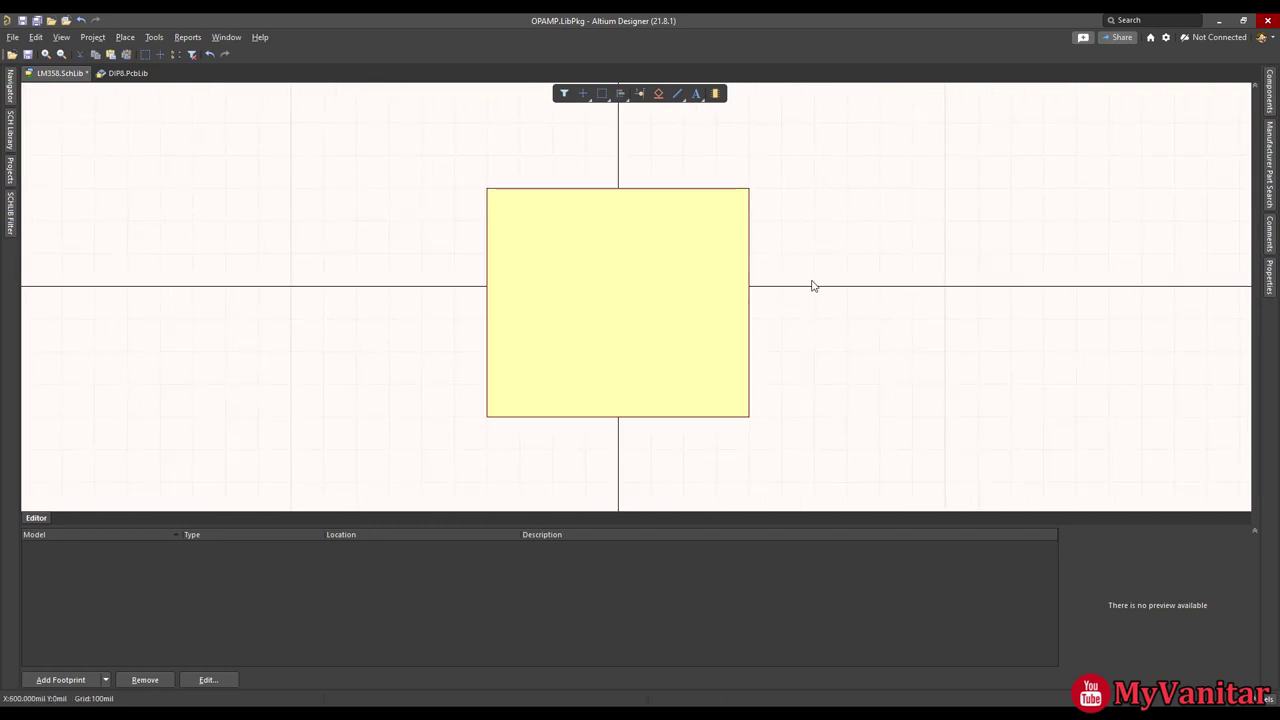
Switch to the LM358-D.pdf datasheet and examine its pin connections diagram at 300% zoom.
{"action": "key", "text": "alt+Tab"}
{"action": "scroll", "coordinate": [667, 160], "scroll_direction": "down", "scroll_amount": 2}
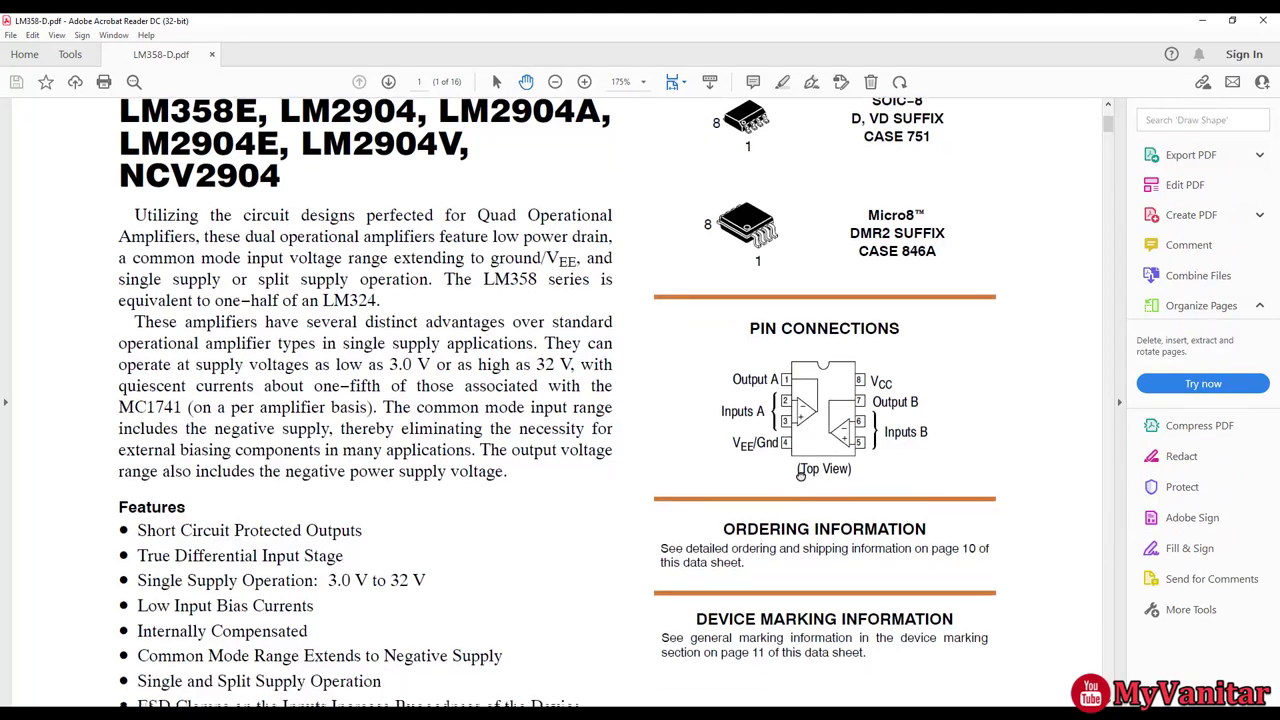
{"action": "left_click", "coordinate": [584, 81]}
{"action": "left_click", "coordinate": [584, 81]}
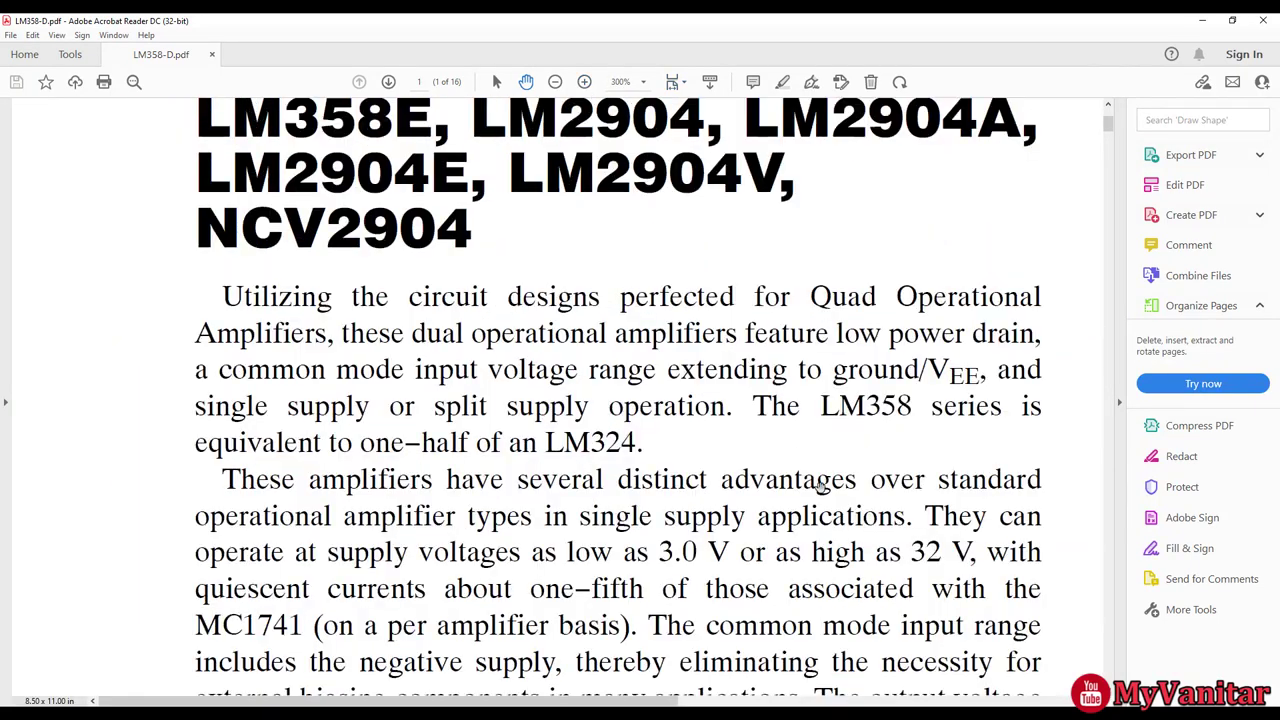
{"action": "left_click_drag", "start_coordinate": [216, 388], "coordinate": [98, 264]}
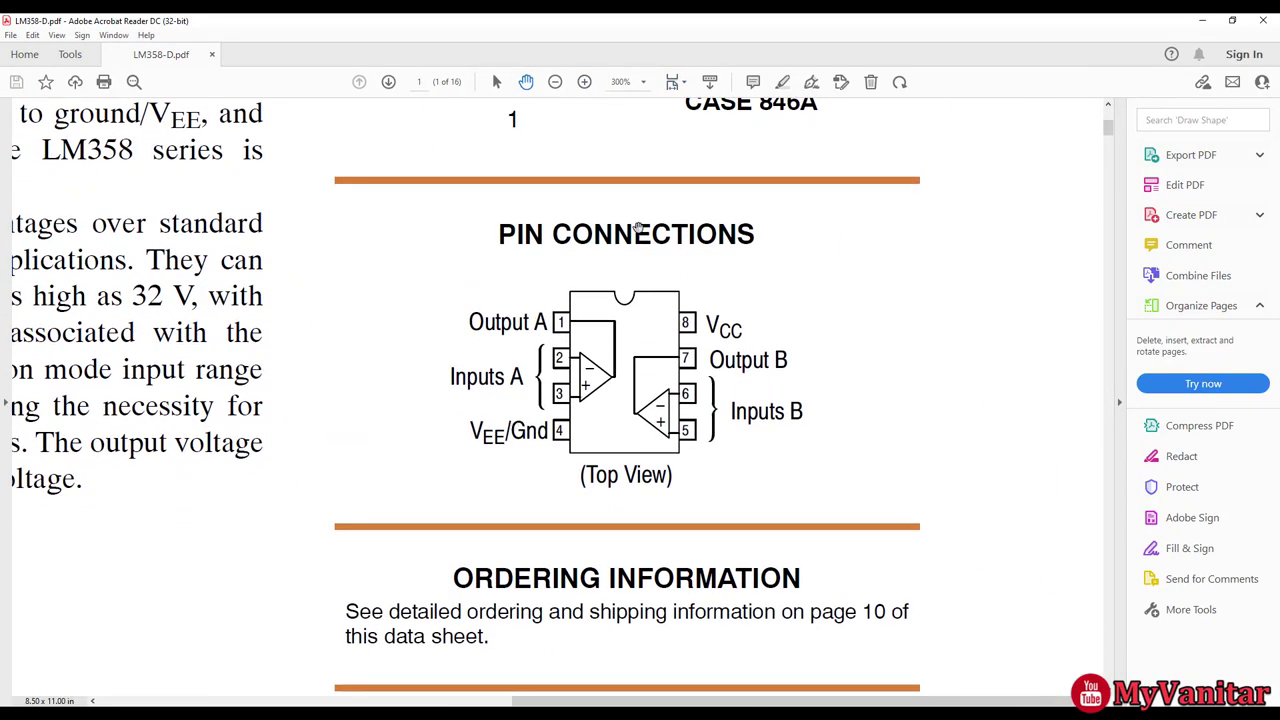
Switch back to Altium Designer and start placing a pin at the upper left edge of the symbol body, rotated to 180 degrees.
{"action": "key", "text": "alt+Tab"}
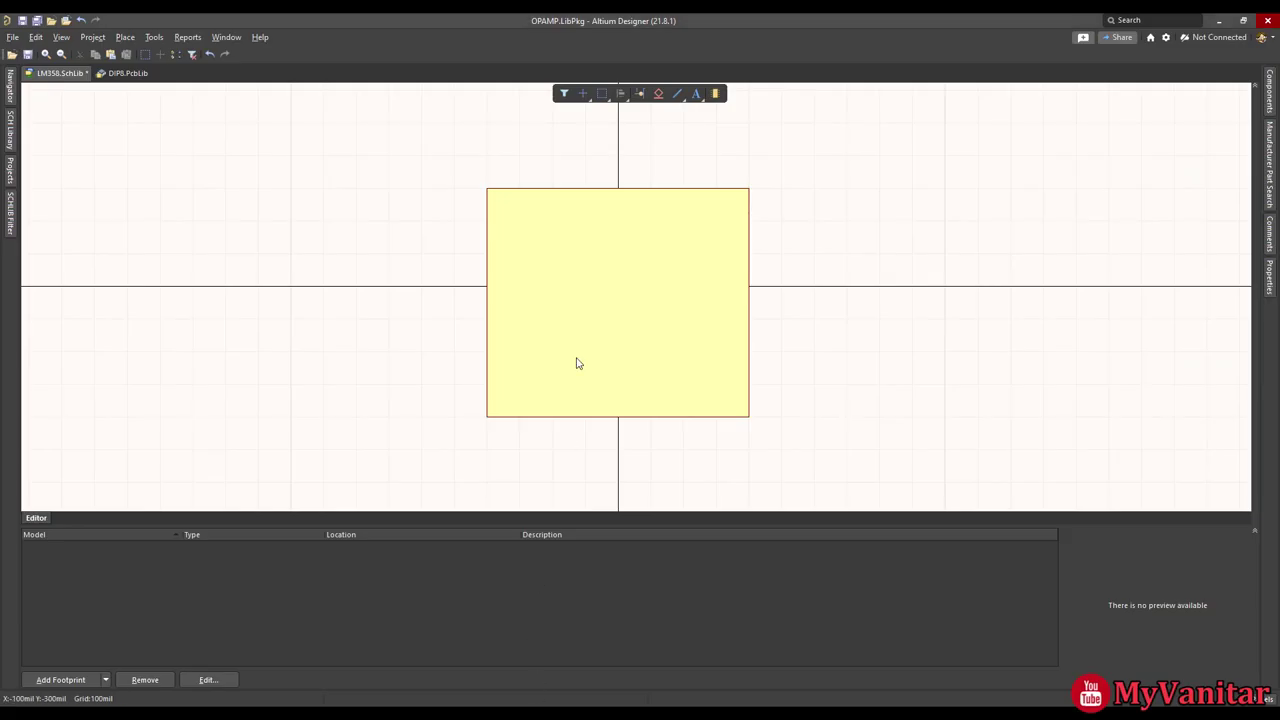
{"action": "left_click", "coordinate": [639, 93]}
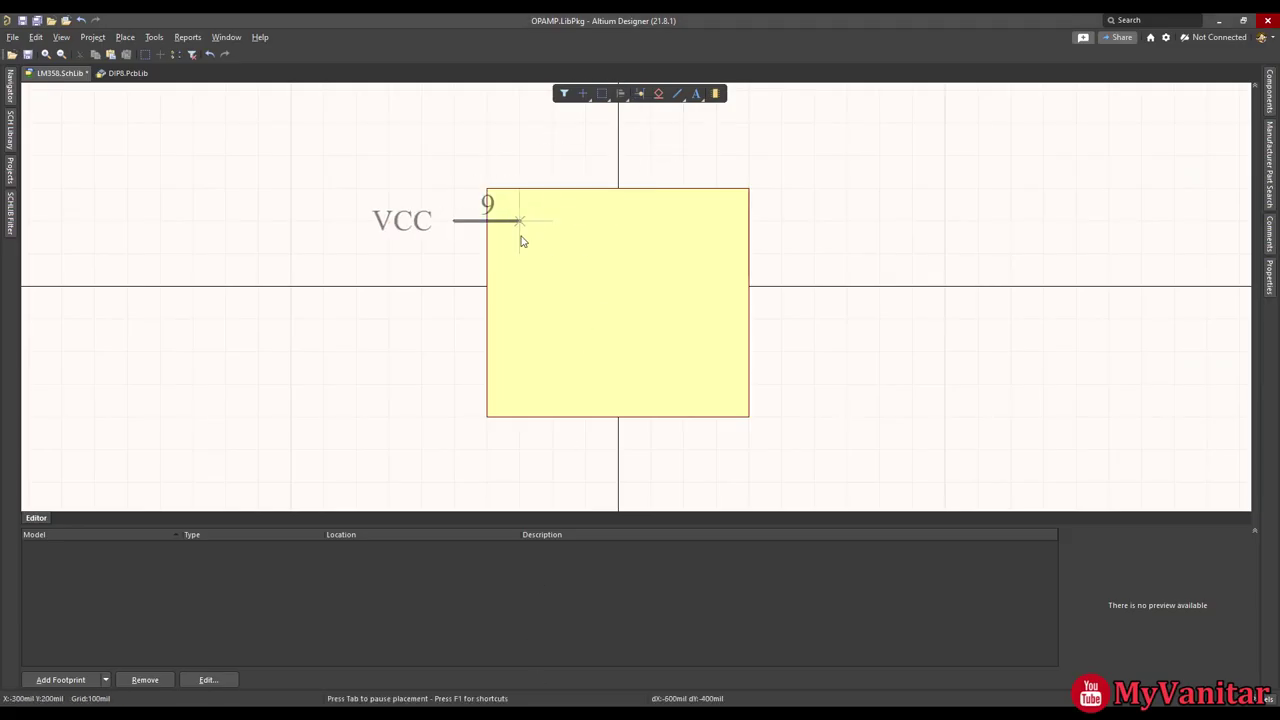
{"action": "key", "text": "Escape"}
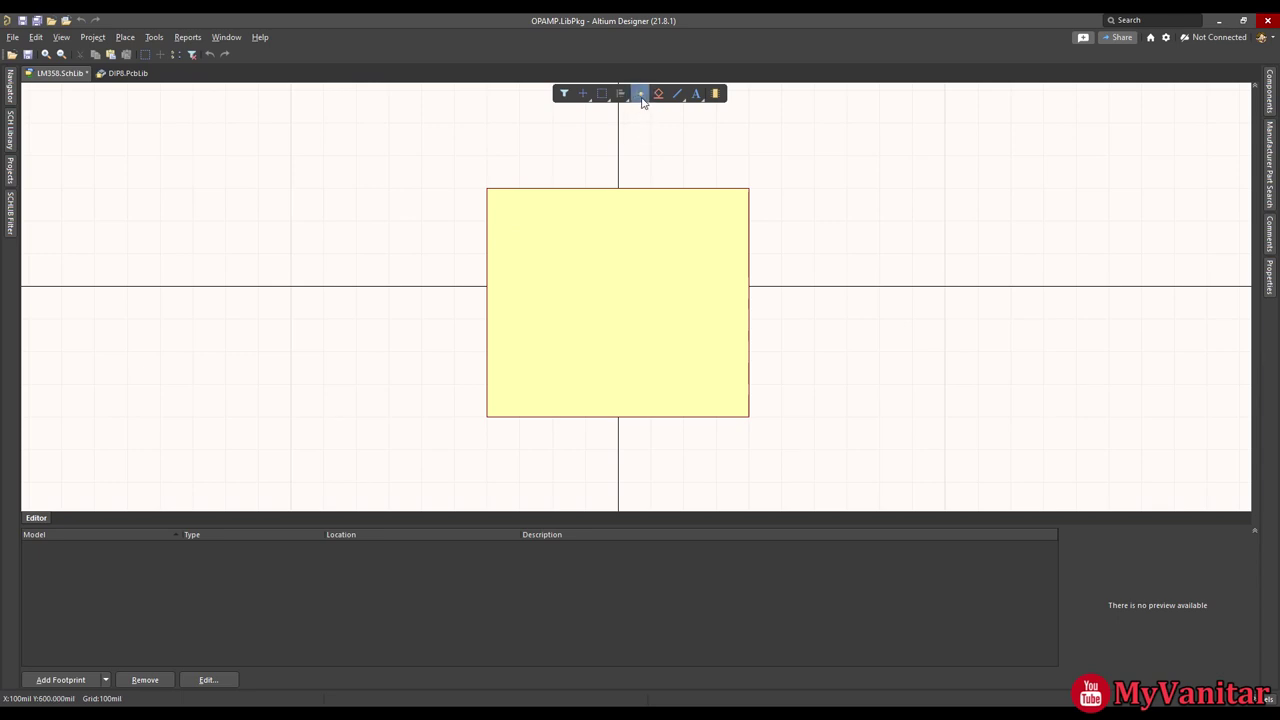
{"action": "left_click", "coordinate": [641, 99]}
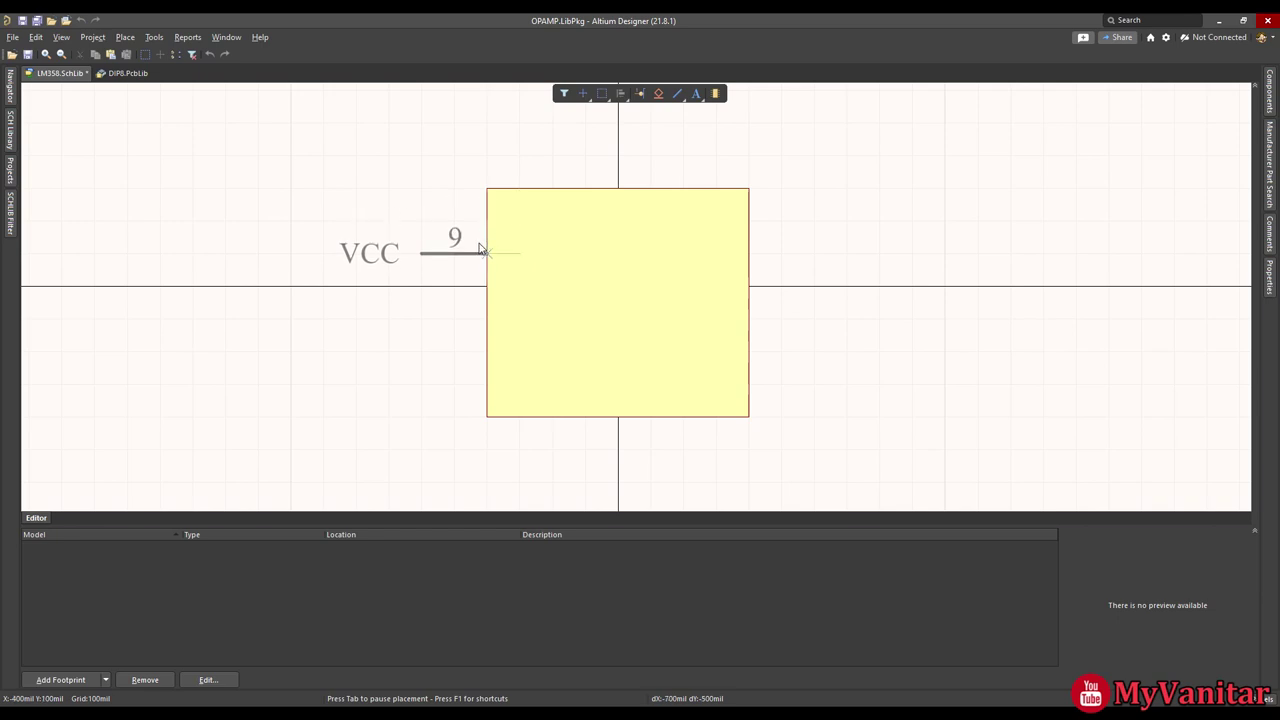
{"action": "key", "text": "space"}
{"action": "key", "text": "space"}
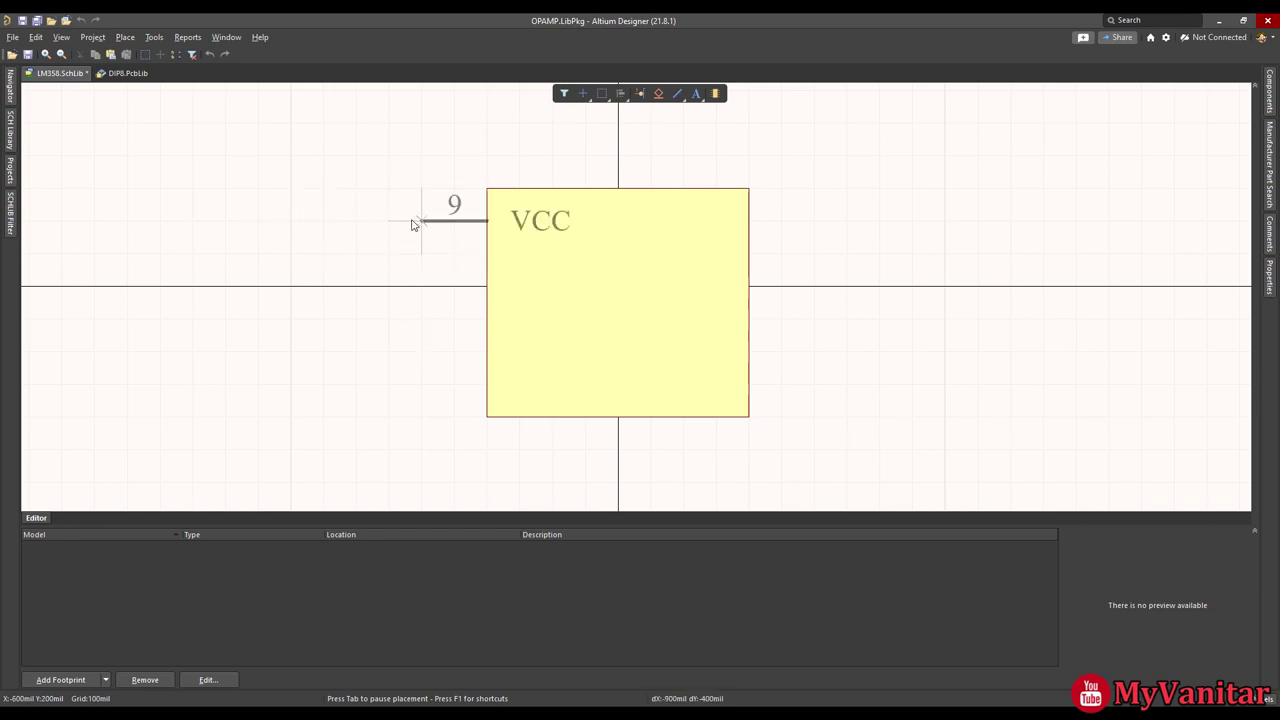
{"action": "key", "text": "space"}
{"action": "key", "text": "space"}
{"action": "key", "text": "space"}
{"action": "key", "text": "space"}
Open the properties of the pin being placed, consult the LM358-D.pdf pin connections, and set its designator to 1.
{"action": "key", "text": "Tab"}
{"action": "key", "text": "Right"}
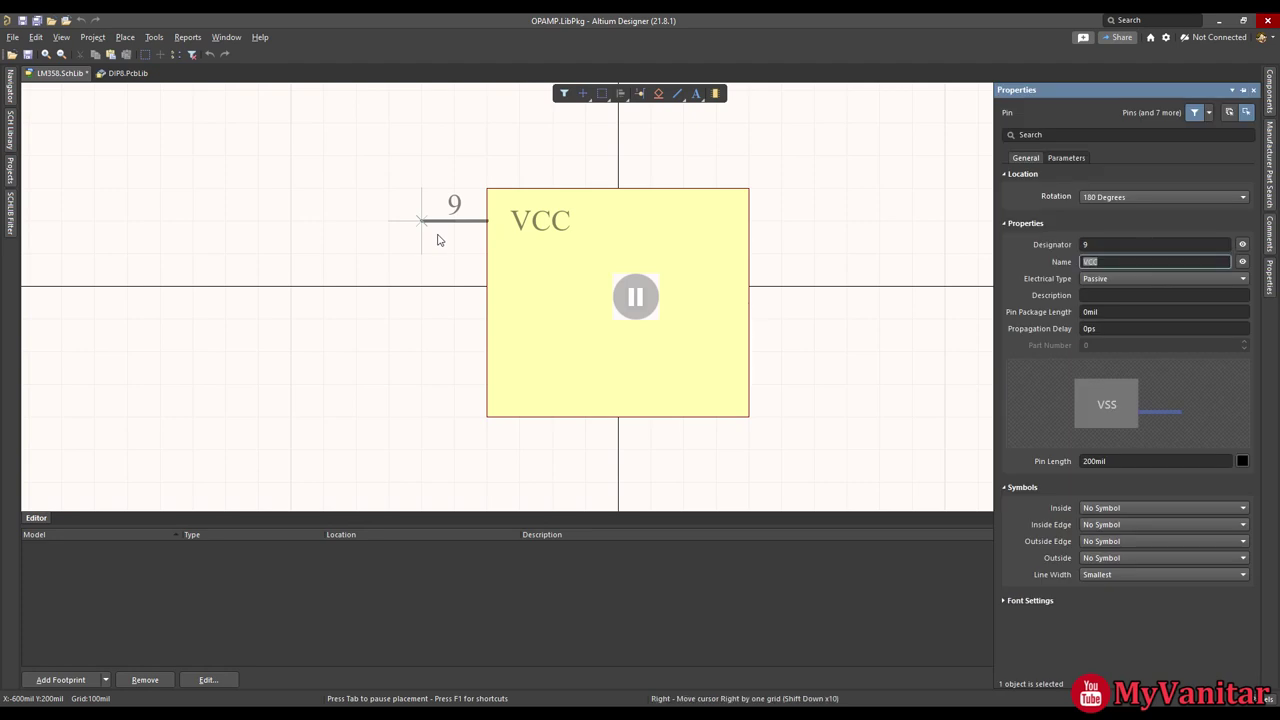
{"action": "key", "text": "Down"}
{"action": "left_click", "coordinate": [1105, 243]}
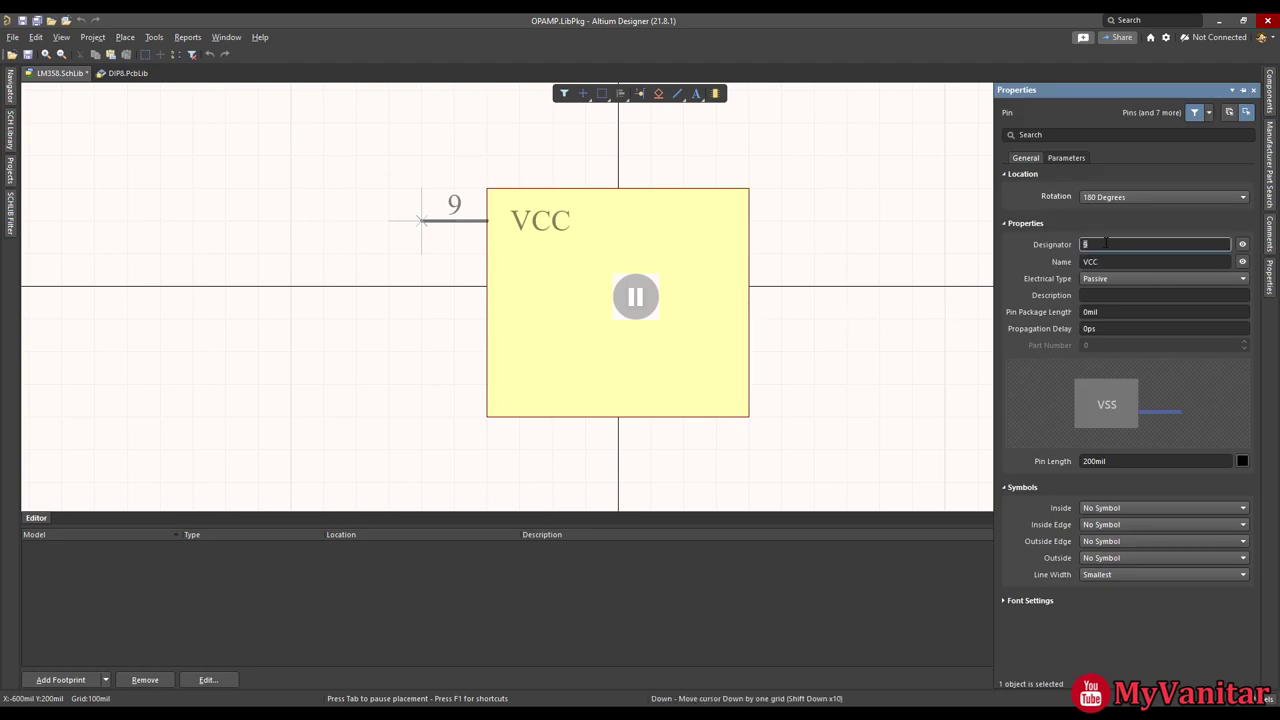
{"action": "key", "text": "Tab"}
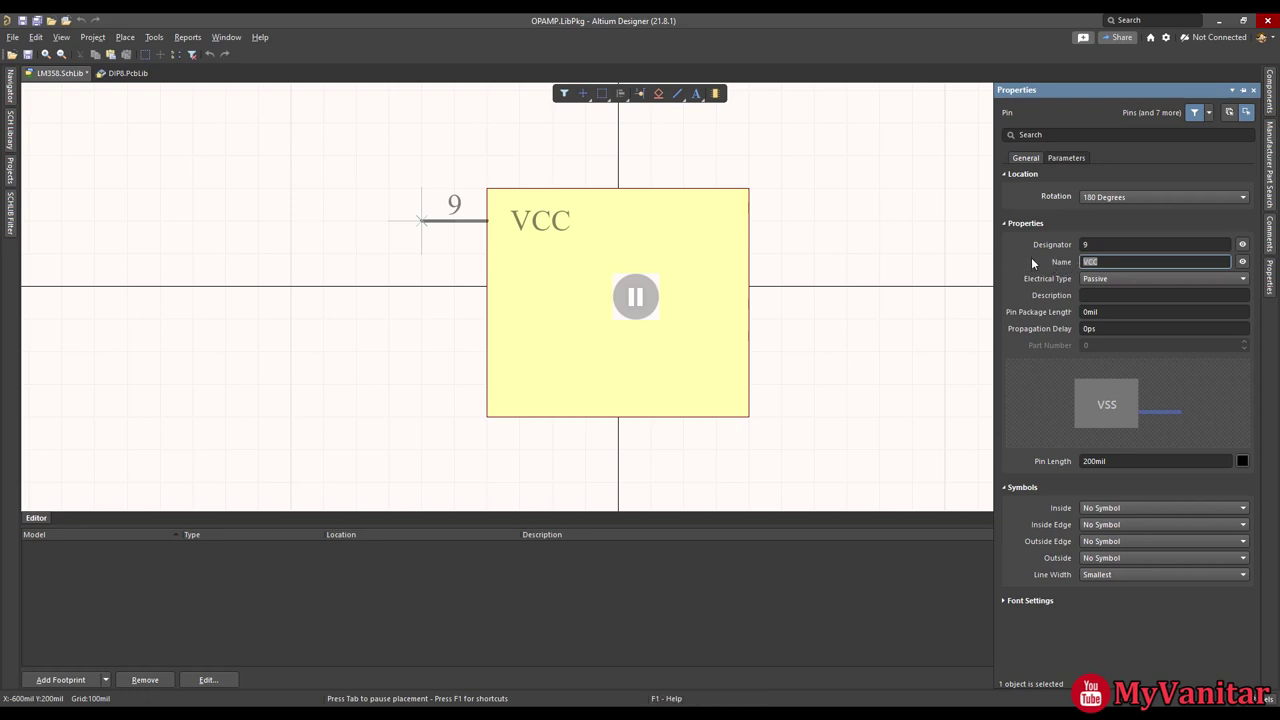
{"action": "key", "text": "shift+Tab"}
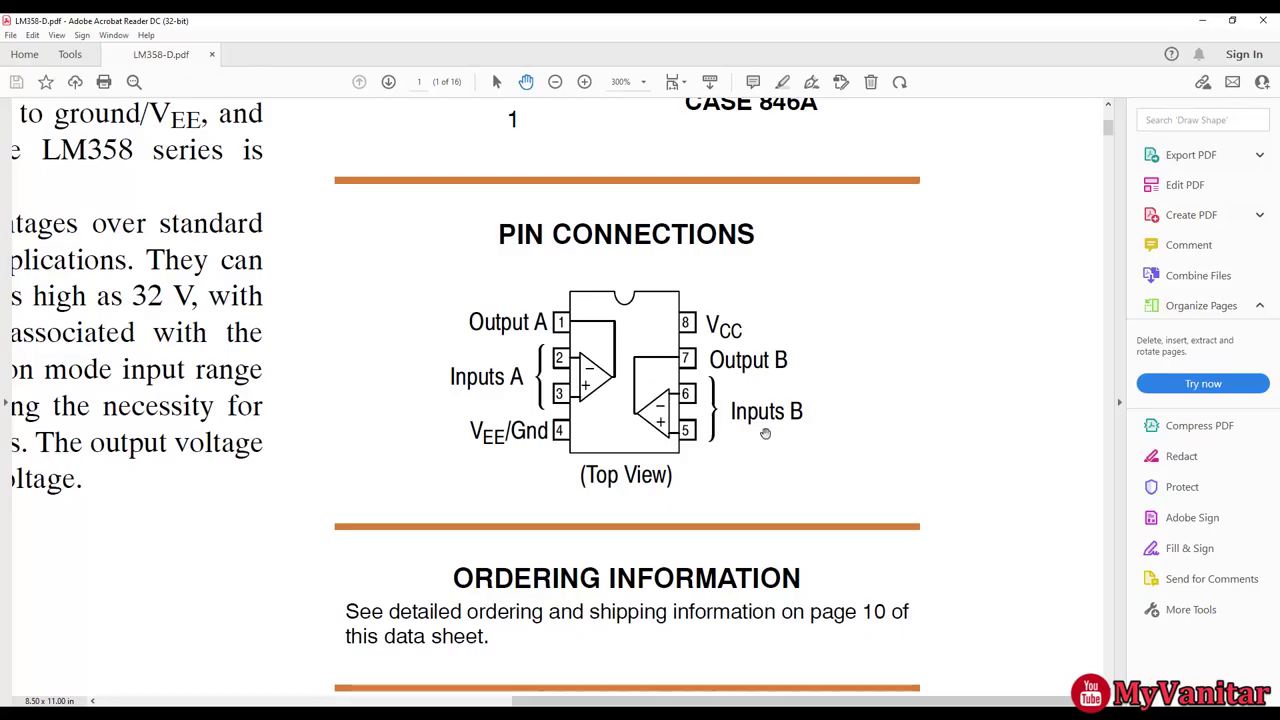
{"action": "scroll", "coordinate": [698, 407], "scroll_direction": "up", "scroll_amount": 2, "text": "ctrl"}
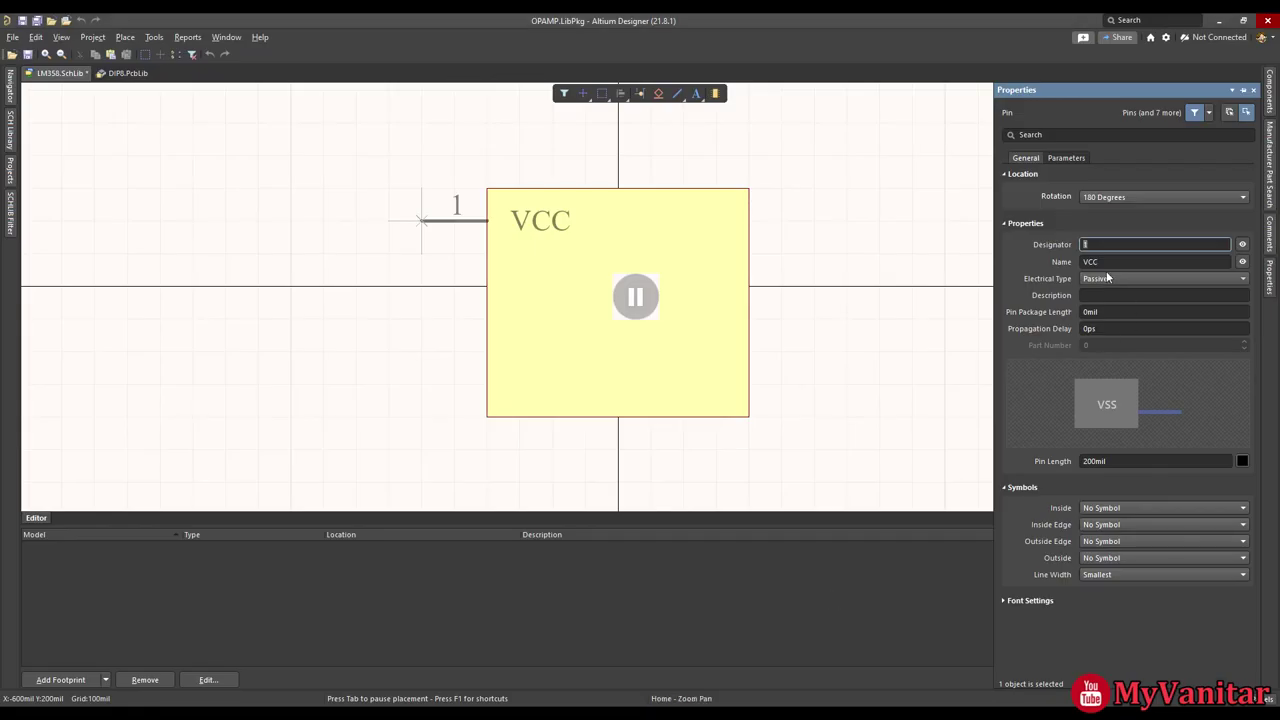
Name pin 1 OUTA, place it at the upper end of the symbol body's left edge, and end pin placement.
{"action": "left_click", "coordinate": [1103, 261]}
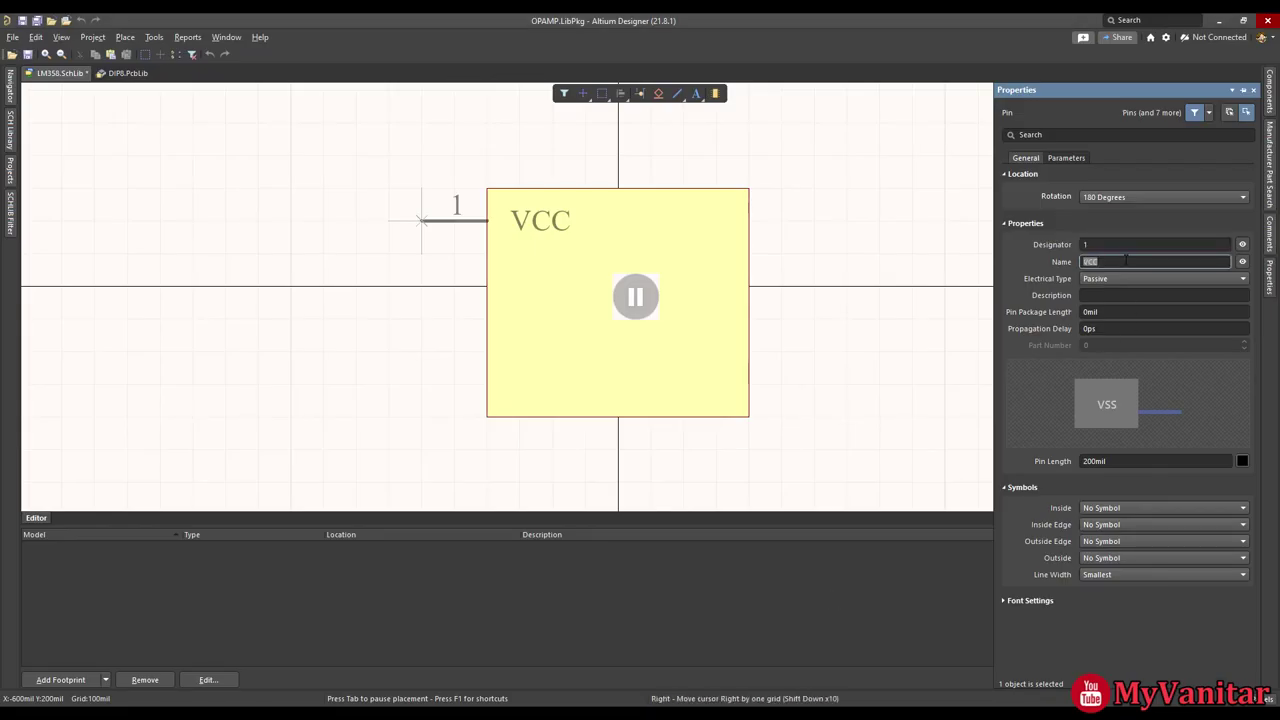
{"action": "type", "text": "OUTA"}
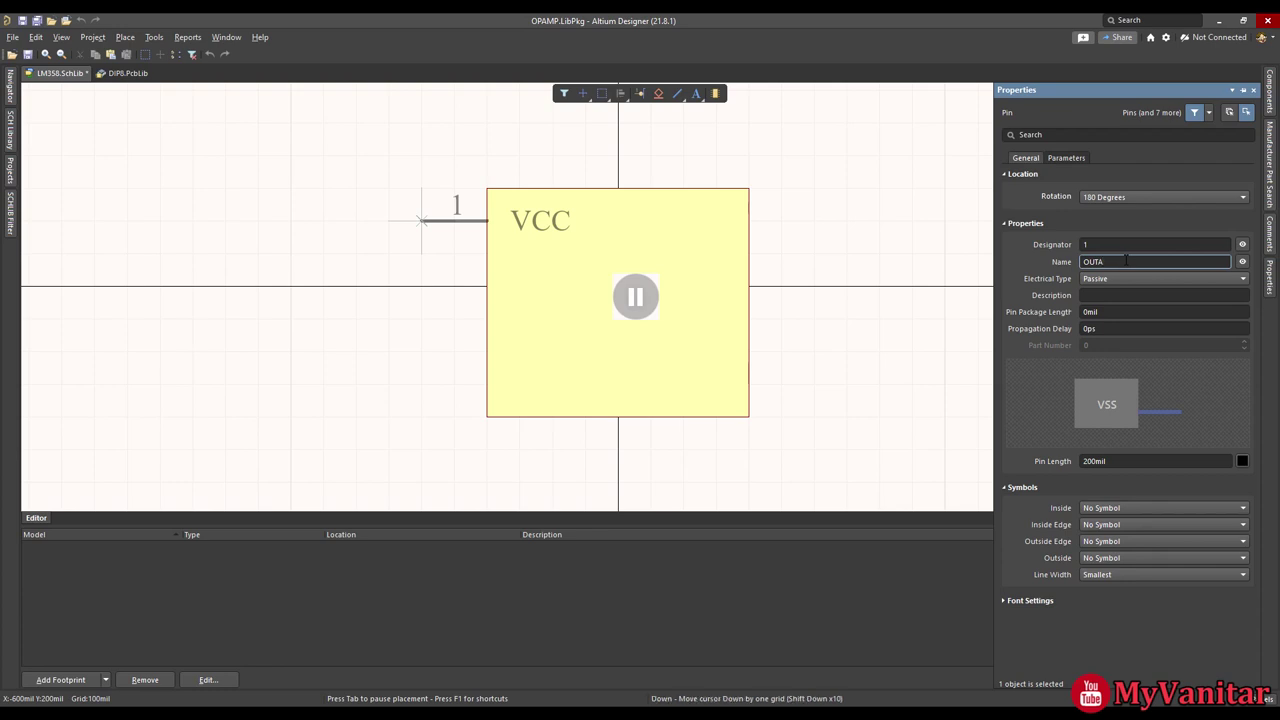
{"action": "key", "text": "Return"}
{"action": "left_click", "coordinate": [421, 220]}
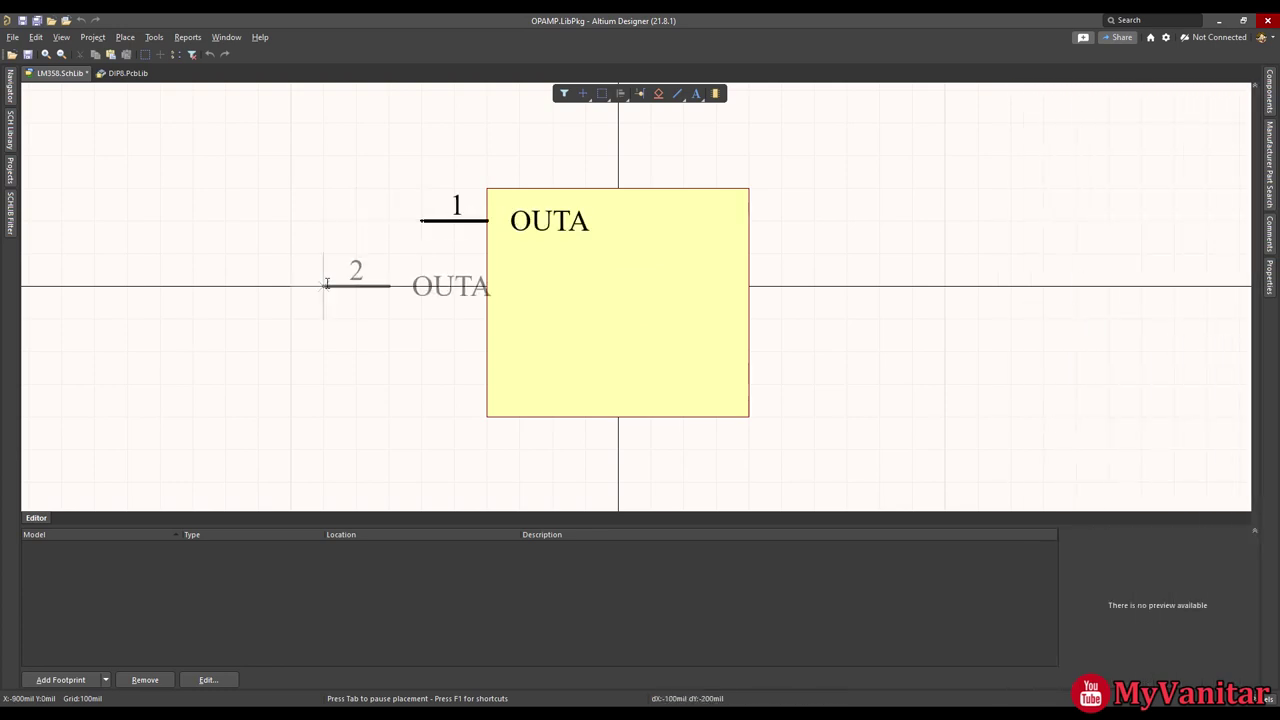
{"action": "key", "text": "Escape"}
Rotate pin 1 through a full turn at its place on the symbol body's left edge.
{"action": "mouse_move", "coordinate": [430, 218]}
{"action": "left_mouse_down"}
{"action": "mouse_move", "coordinate": [391, 237]}
{"action": "mouse_move", "coordinate": [457, 224]}
{"action": "mouse_move", "coordinate": [426, 223]}
{"action": "left_mouse_up"}
{"action": "key", "text": "space"}
{"action": "key", "text": "space"}
{"action": "key", "text": "space"}
{"action": "key", "text": "space"}
Examine the connection marker at the outer end of pin 1 up close.
{"action": "scroll", "coordinate": [431, 220], "scroll_direction": "up", "scroll_amount": 4, "text": "ctrl"}
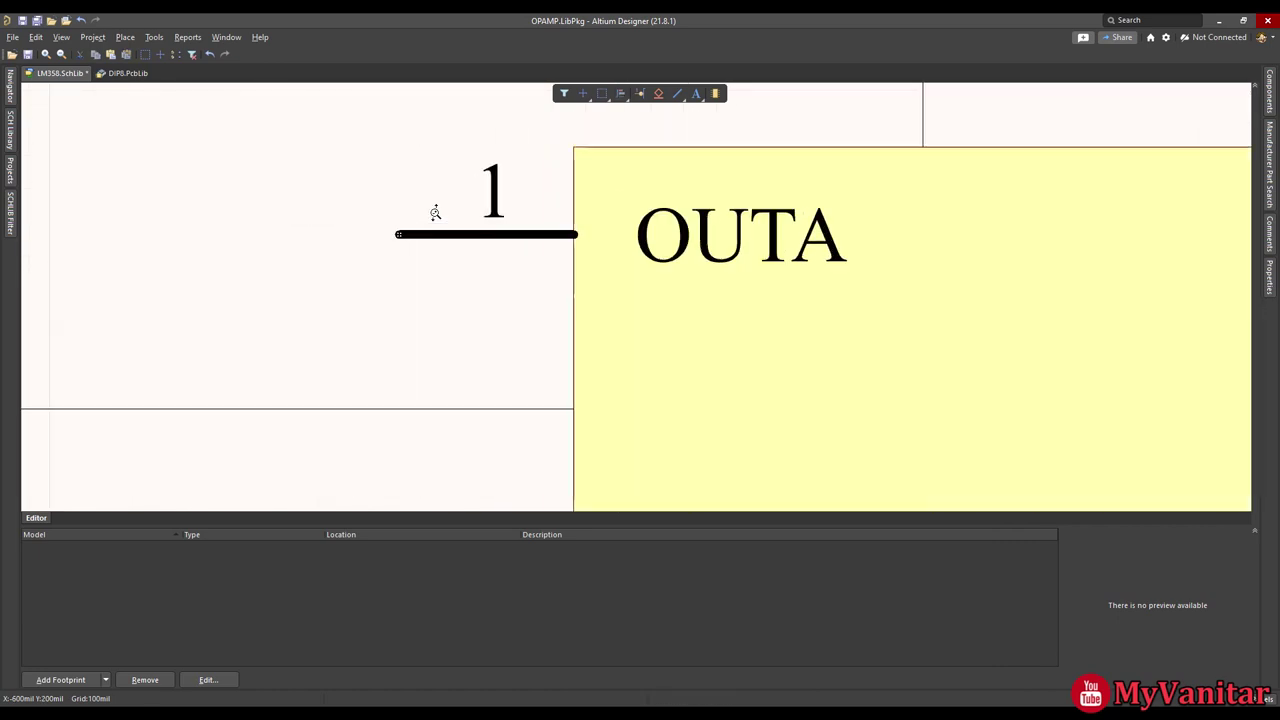
{"action": "scroll", "coordinate": [424, 268], "scroll_direction": "up", "scroll_amount": 3, "text": "ctrl"}
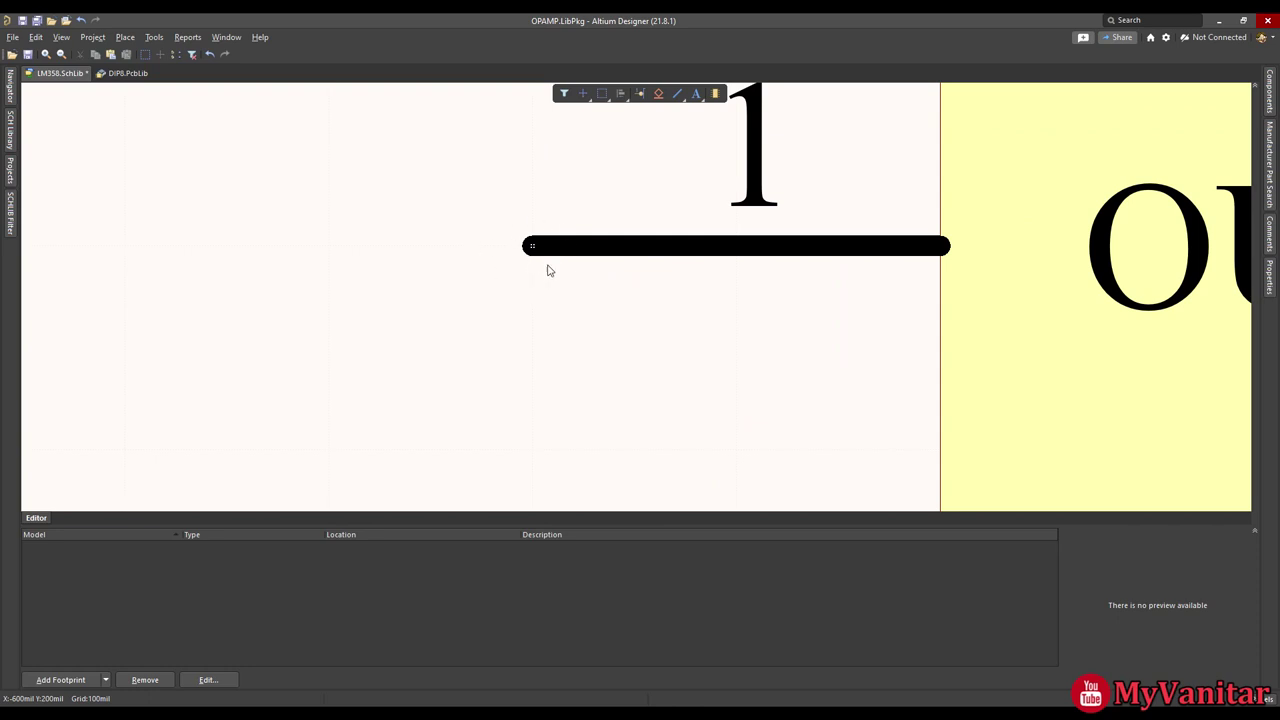
{"action": "scroll", "coordinate": [450, 340], "scroll_direction": "down", "scroll_amount": 2, "text": "ctrl"}
{"action": "right_click_drag", "start_coordinate": [717, 360], "coordinate": [677, 283]}
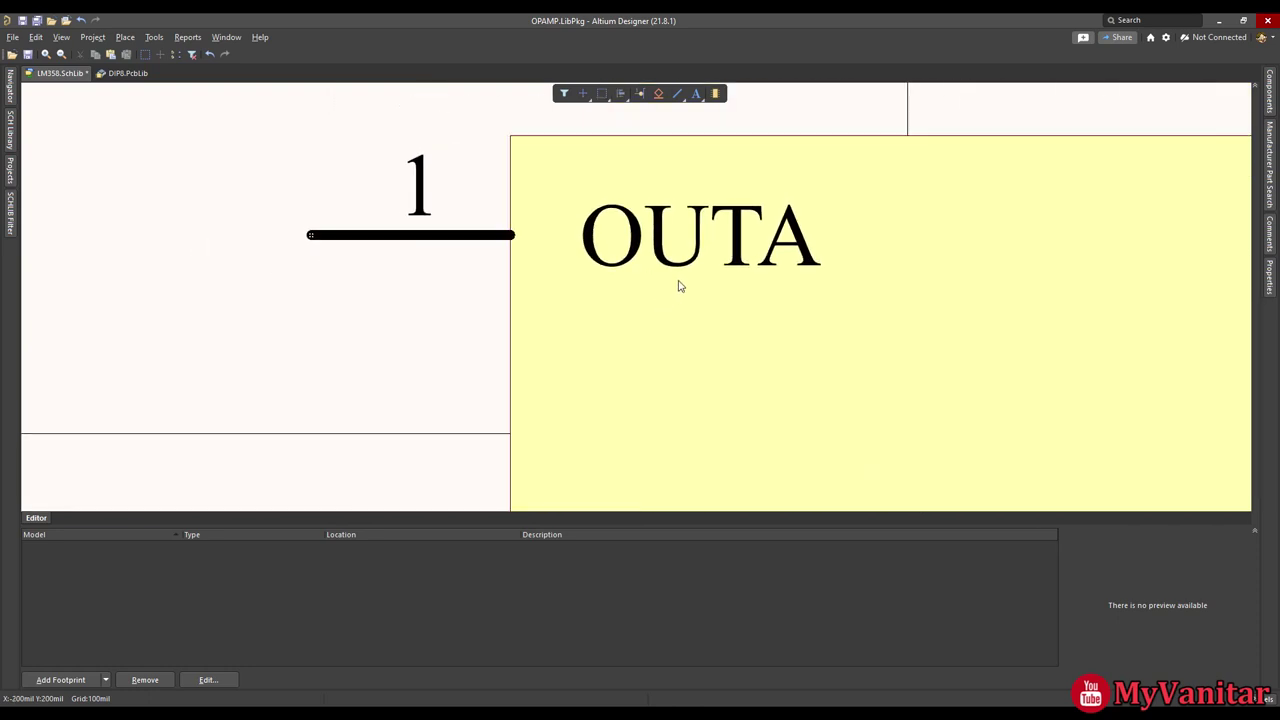
{"action": "scroll", "coordinate": [546, 283], "scroll_direction": "up", "scroll_amount": 4, "text": "ctrl"}
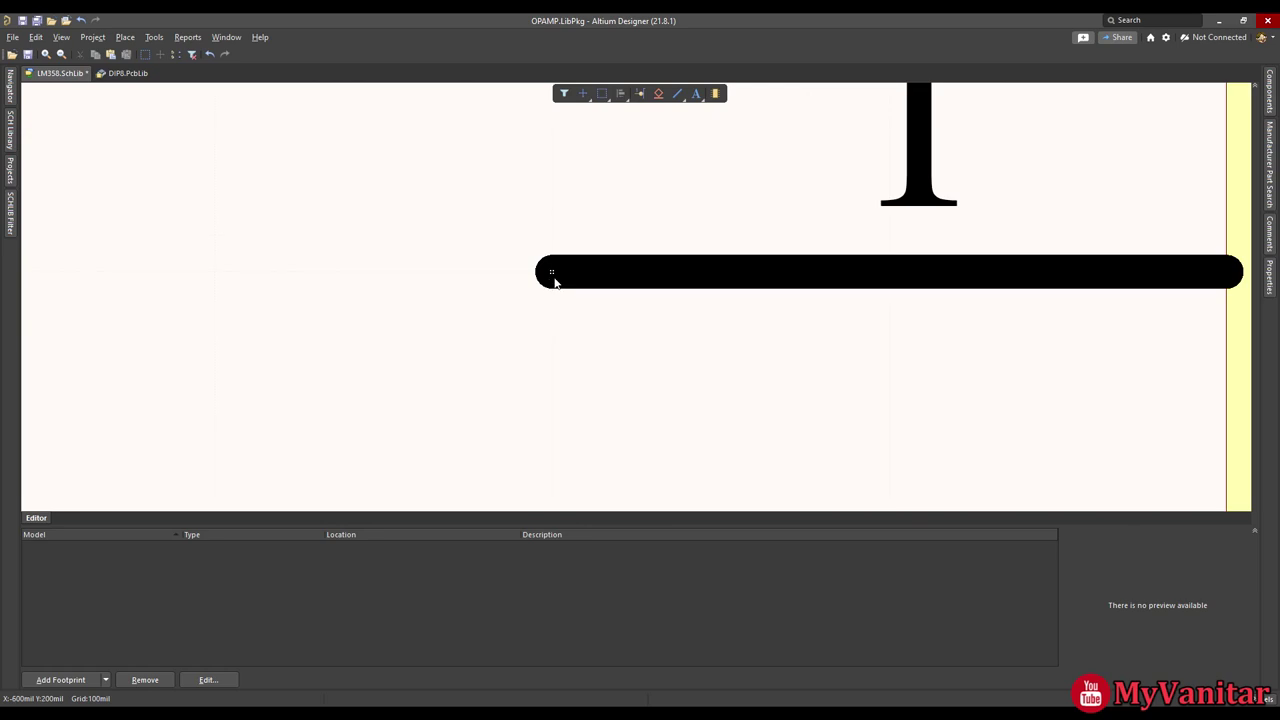
{"action": "scroll", "coordinate": [554, 288], "scroll_direction": "down", "scroll_amount": 3, "text": "ctrl"}
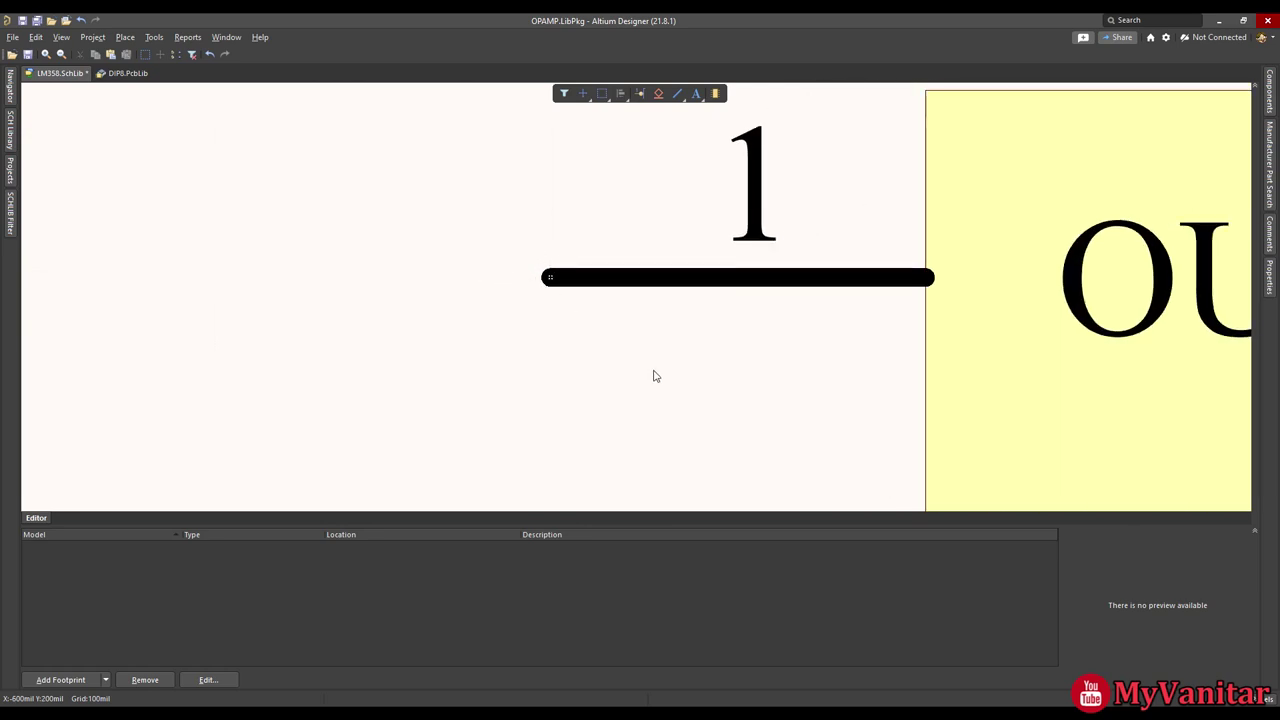
{"action": "right_click_drag", "start_coordinate": [654, 374], "coordinate": [523, 314]}
{"action": "scroll", "coordinate": [523, 314], "scroll_direction": "down", "scroll_amount": 3, "text": "ctrl"}
Turn pin 1 by 180 degrees so its connection end points into the symbol body.
{"action": "left_click_drag", "start_coordinate": [575, 265], "coordinate": [808, 297]}
{"action": "key", "text": "space"}
{"action": "key", "text": "space"}
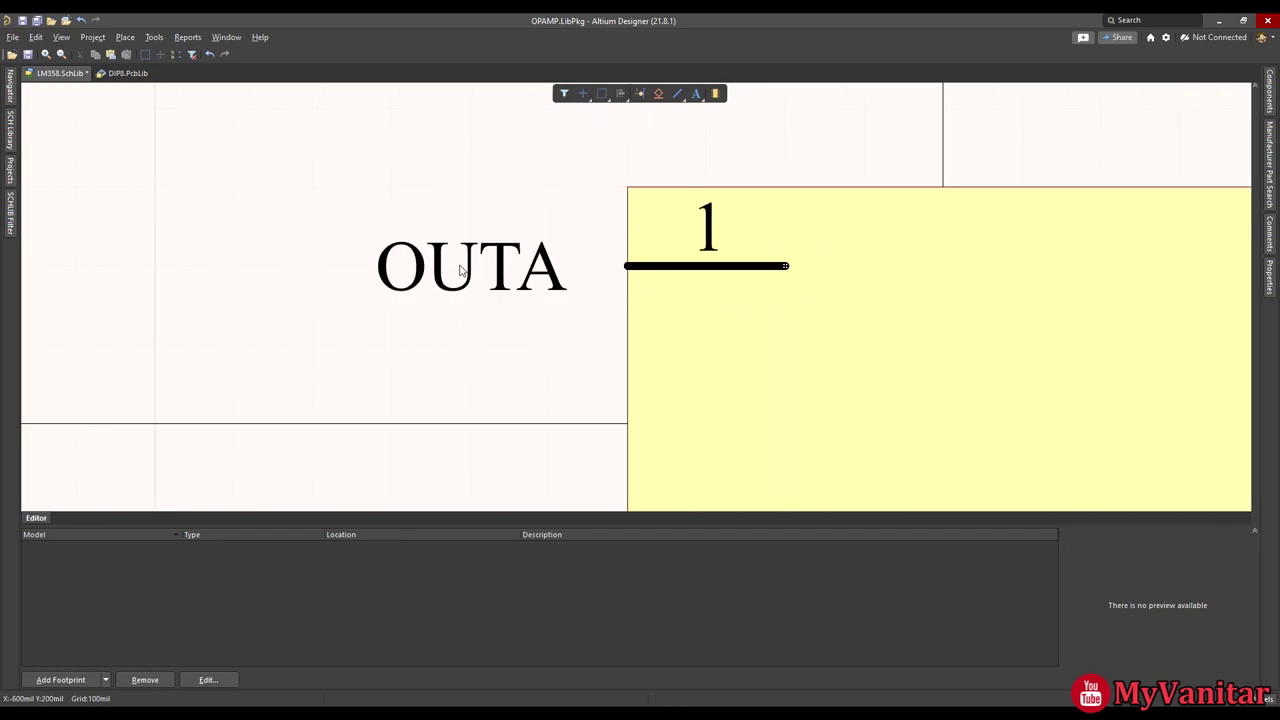
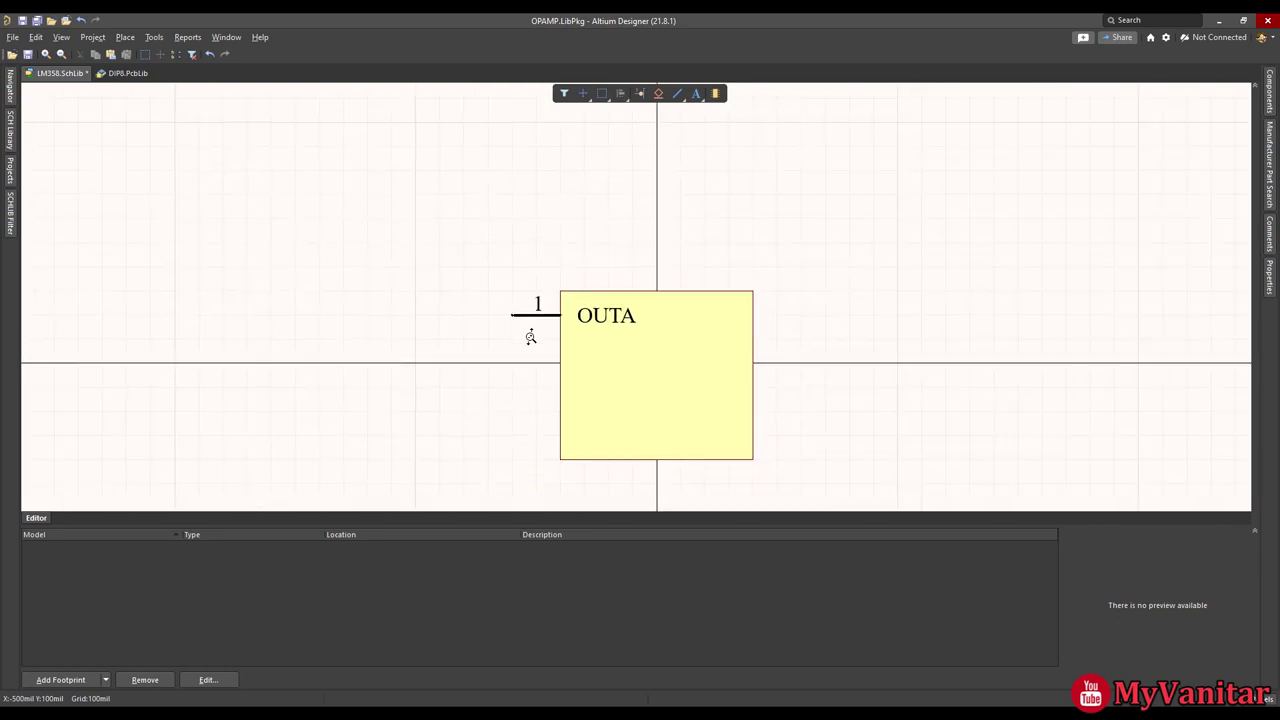
Check inputs A in the LM358-D.pdf datasheet and place pin 2, named -INA, directly below pin 1 on the body's left edge.
{"action": "left_click", "coordinate": [641, 97]}
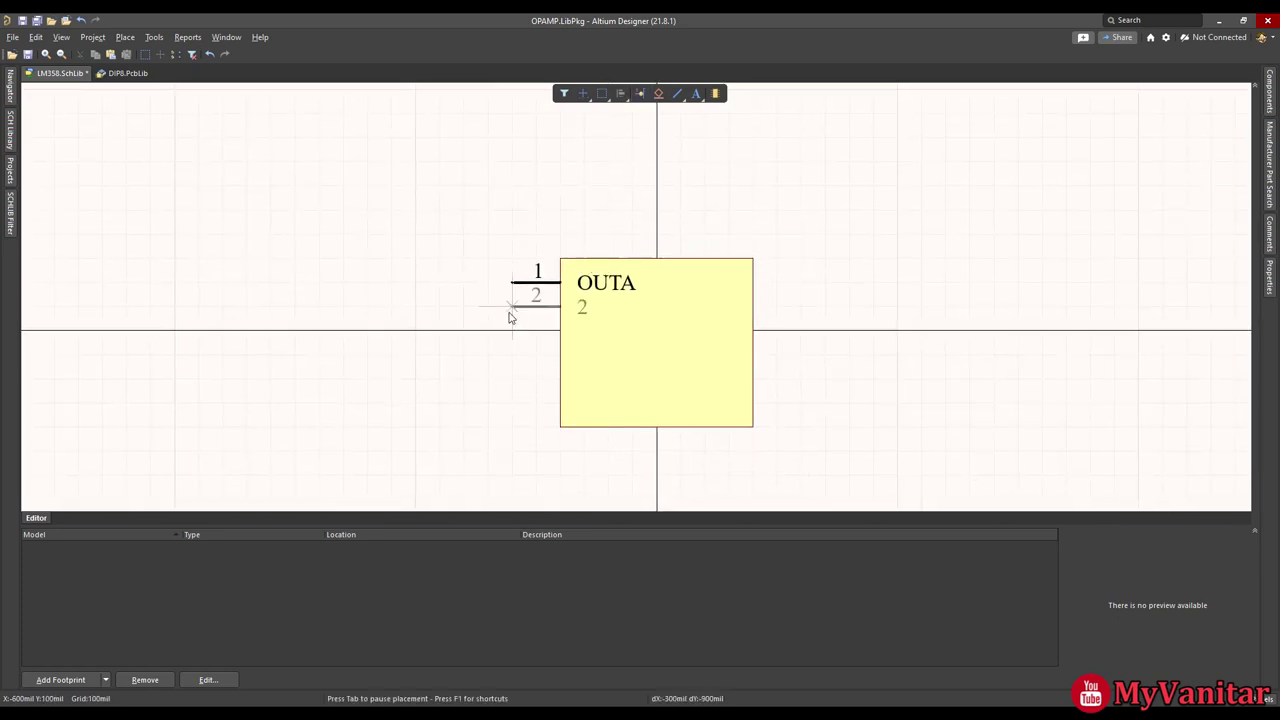
{"action": "key", "text": "Tab"}
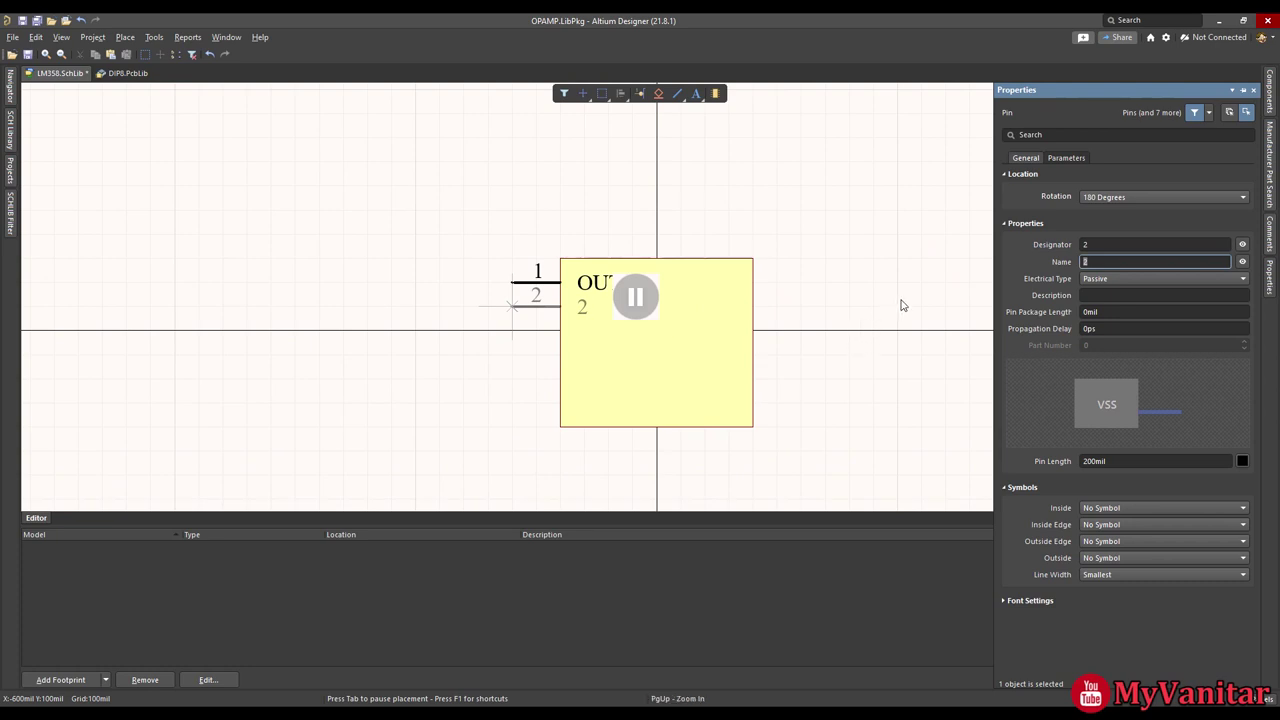
{"action": "key", "text": "alt+Tab"}
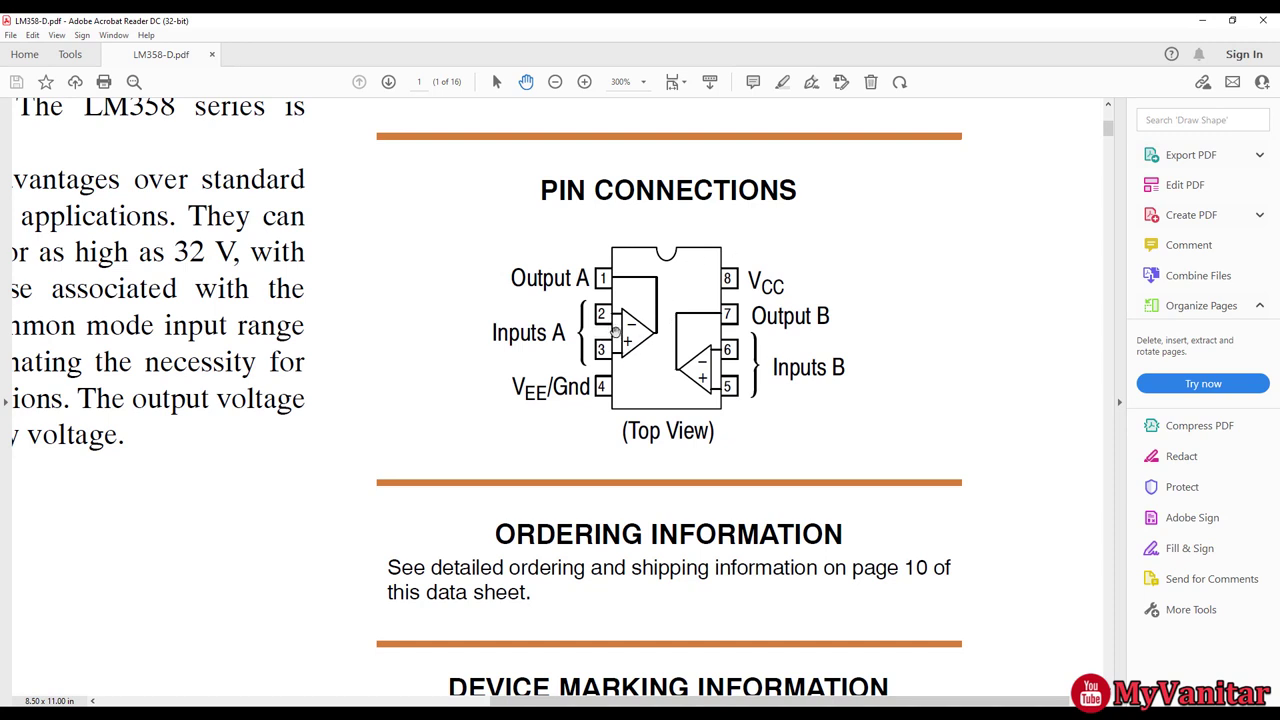
{"action": "left_click", "coordinate": [640, 700]}
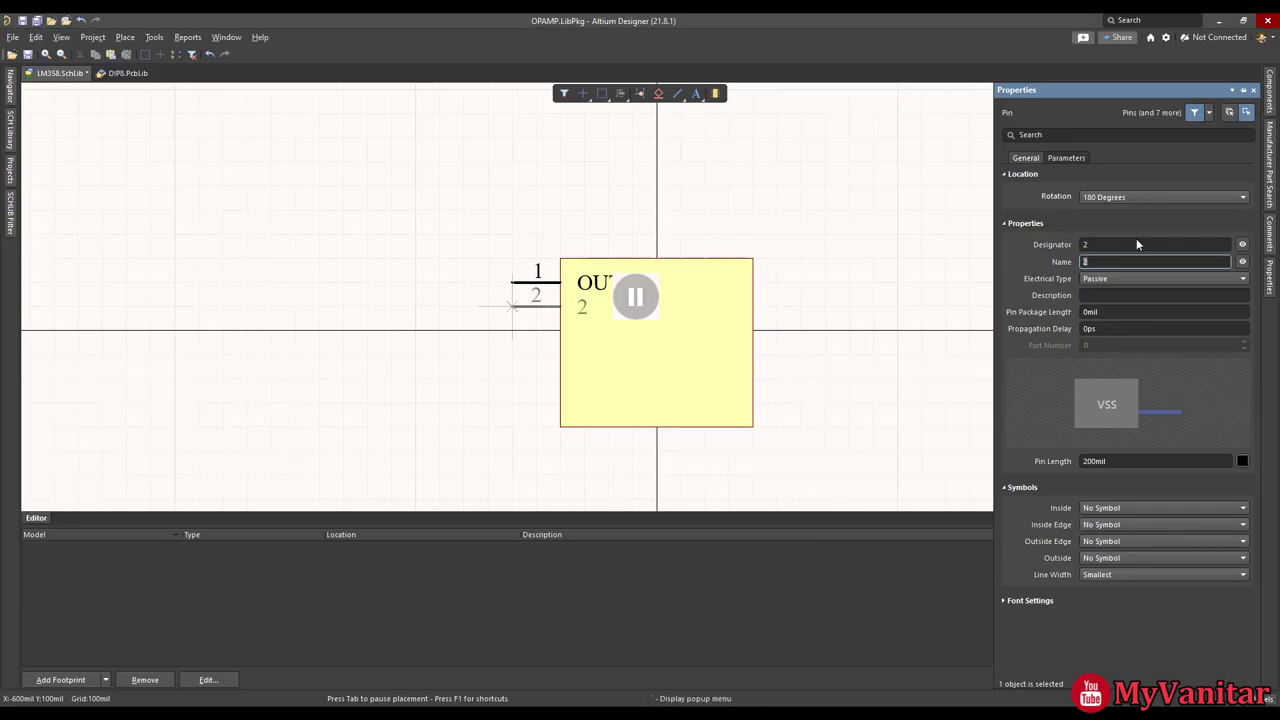
{"action": "type", "text": "-IN"}
{"action": "key", "text": "Return"}
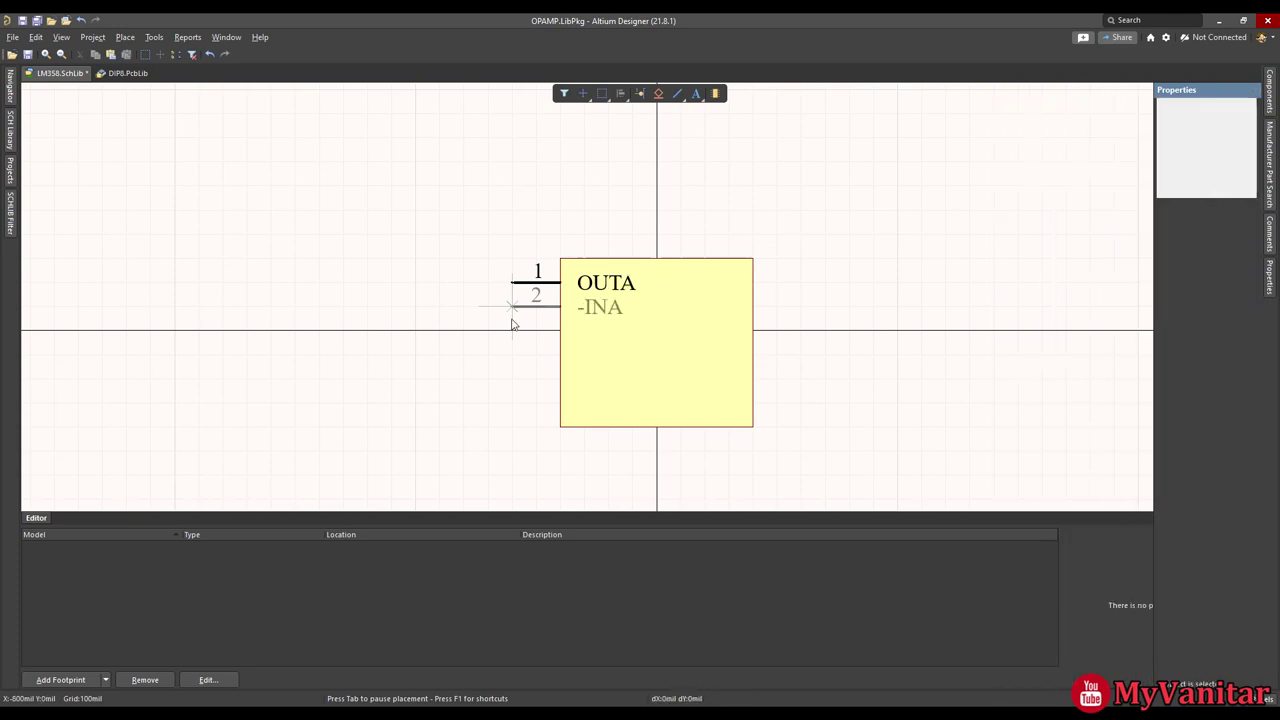
{"action": "left_click", "coordinate": [511, 305]}
Name pin 3 +INA and place it directly below pin 2 on the body's left edge.
{"action": "key", "text": "Tab"}
{"action": "type", "text": "+INA"}
{"action": "key", "text": "Return"}
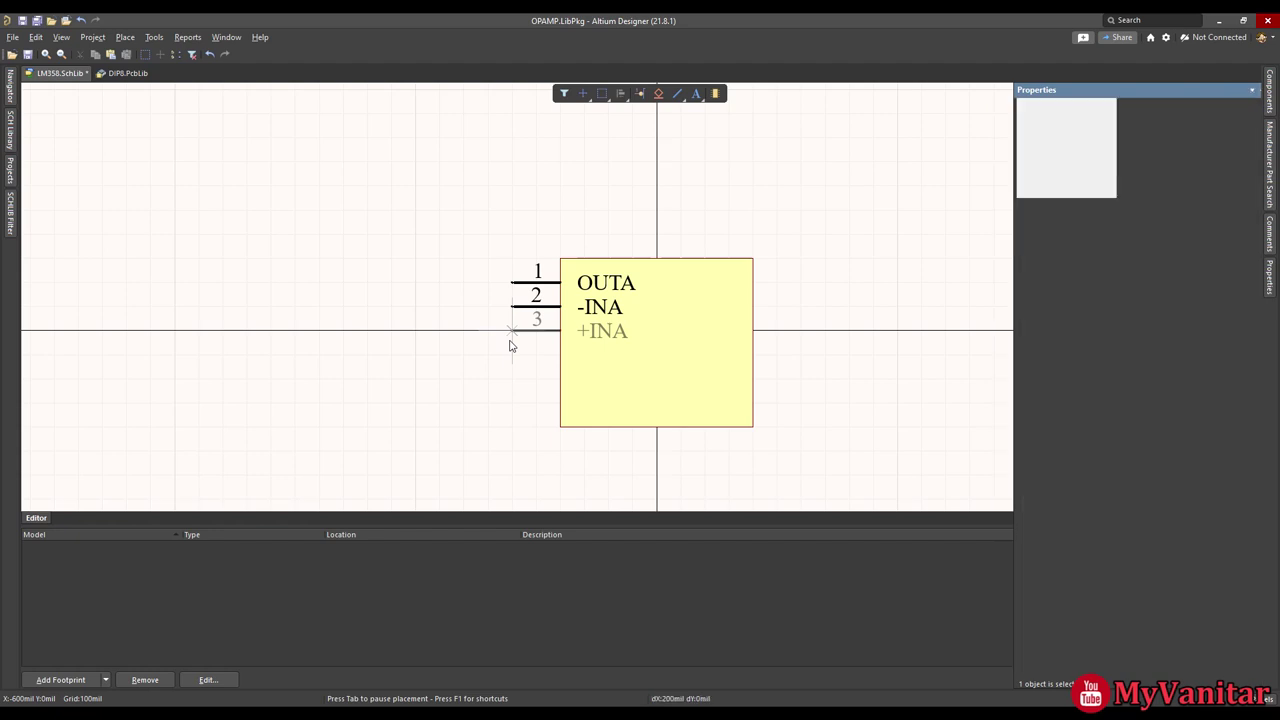
{"action": "left_click", "coordinate": [509, 345]}
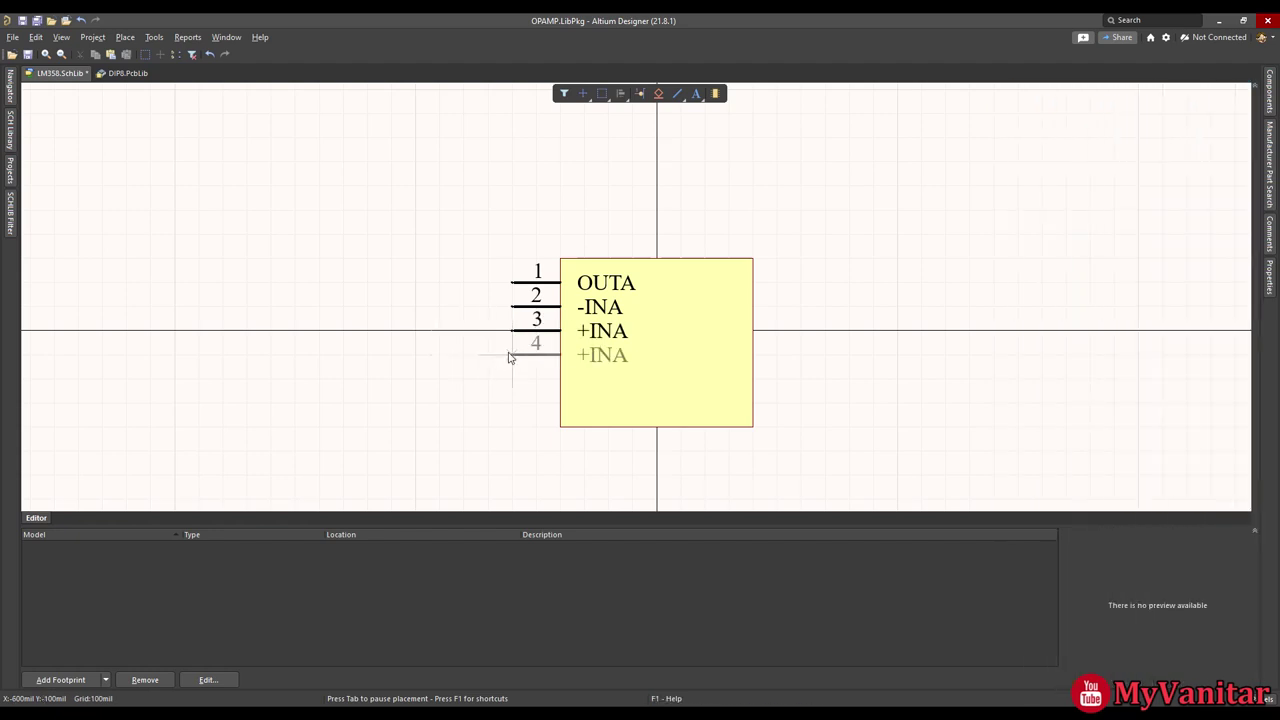
Name pin 4 GND, place it directly below pin 3, and end pin placement.
{"action": "key", "text": "Tab"}
{"action": "type", "text": "G"}
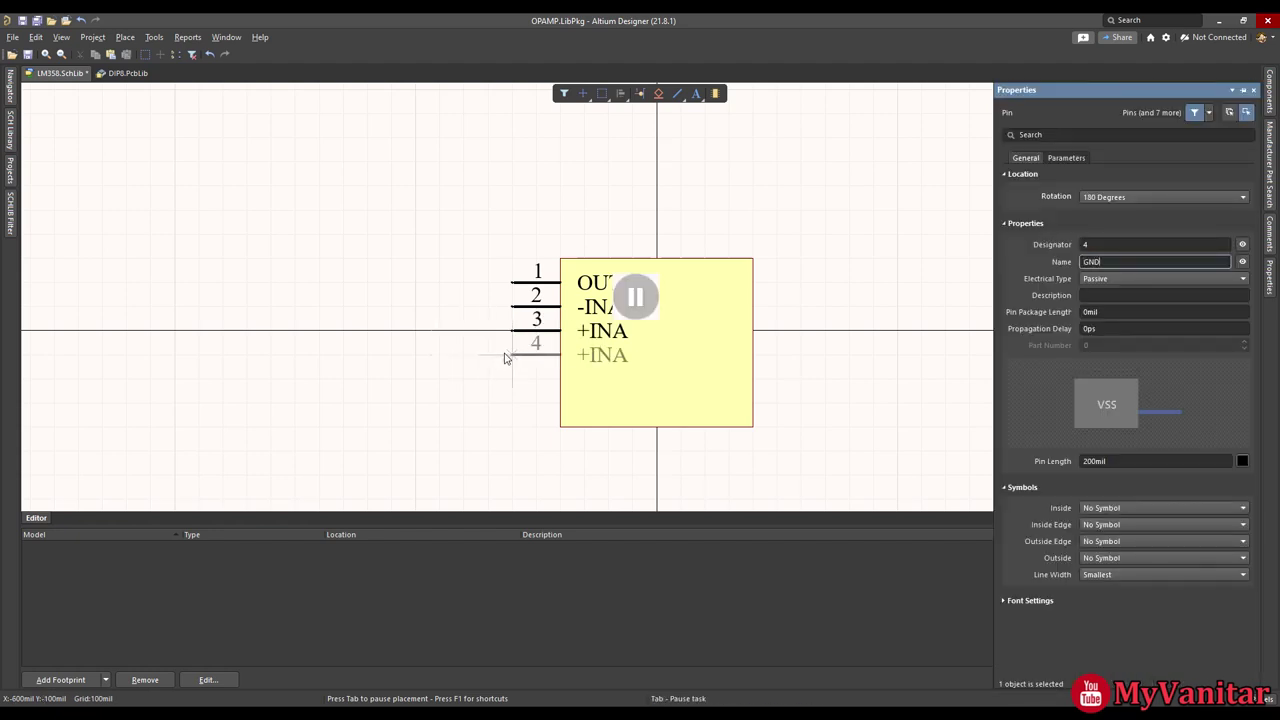
{"action": "key", "text": "Return"}
{"action": "left_click", "coordinate": [505, 358]}
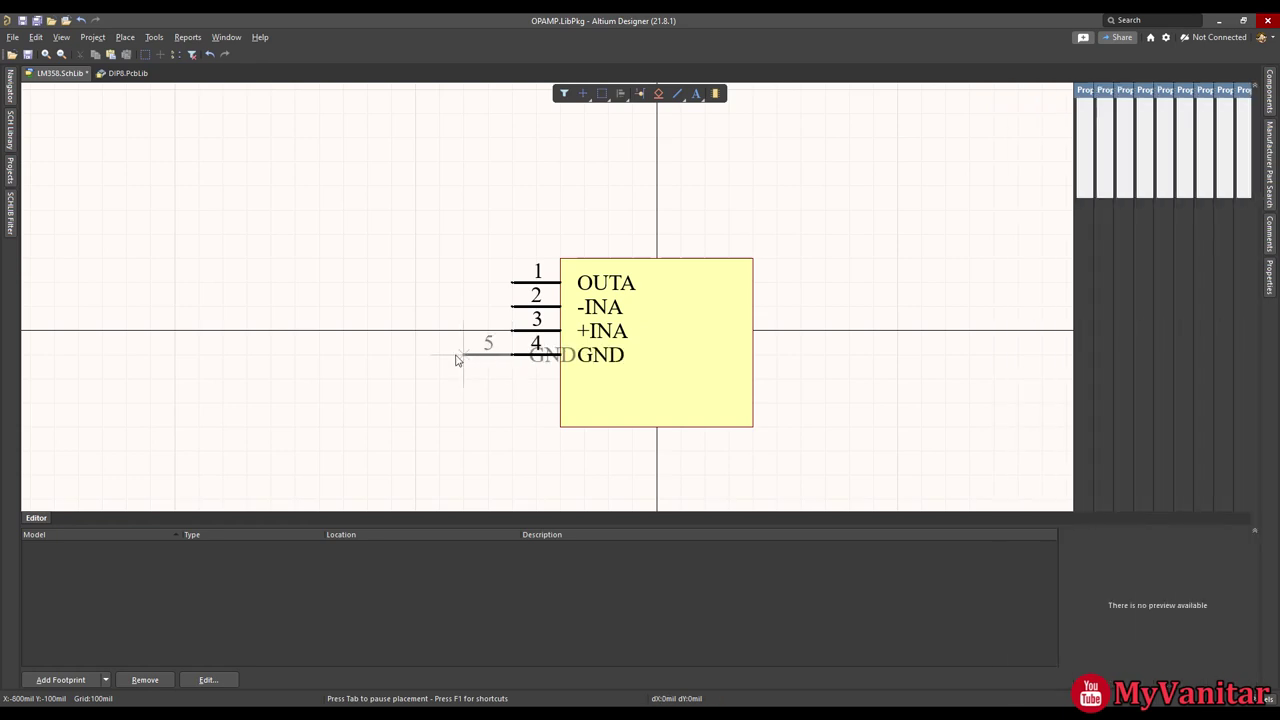
{"action": "key", "text": "Escape"}
Check inputs B in the datasheet and place pin 5, named +INB and rotated to 0 degrees, on the body's right edge opposite pin 4.
{"action": "key", "text": "alt+Tab"}
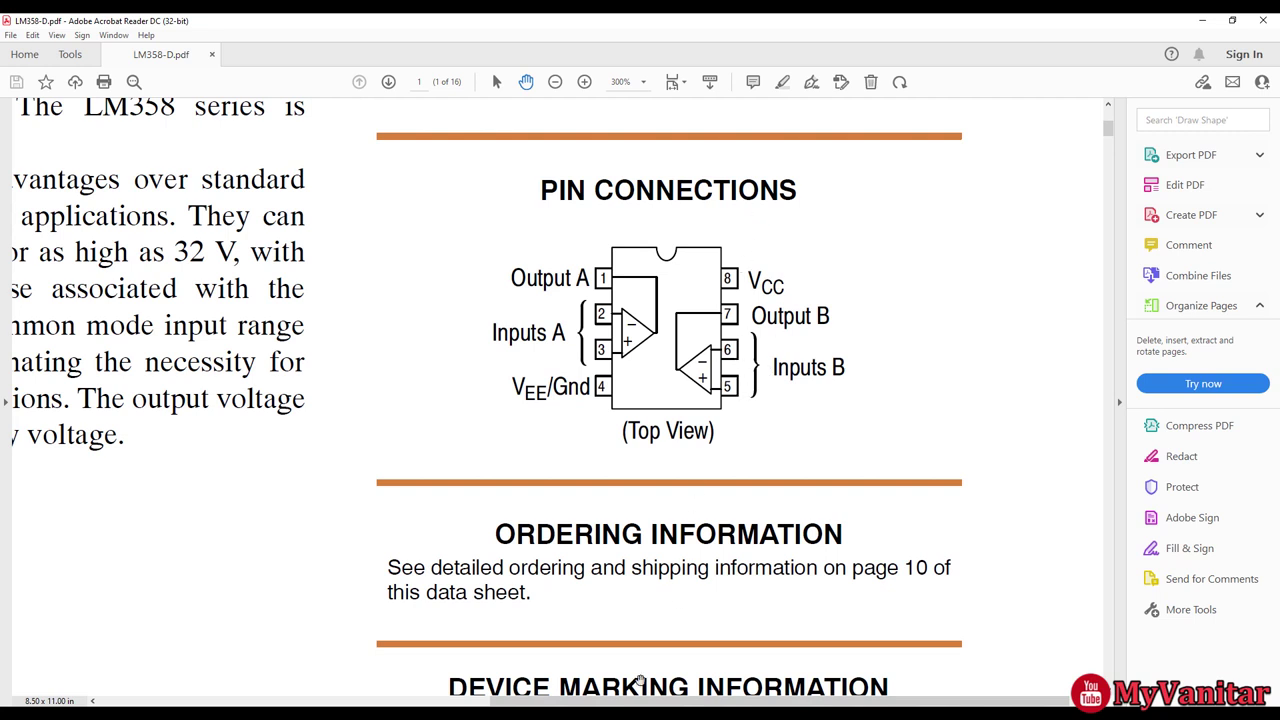
{"action": "key", "text": "alt+Tab"}
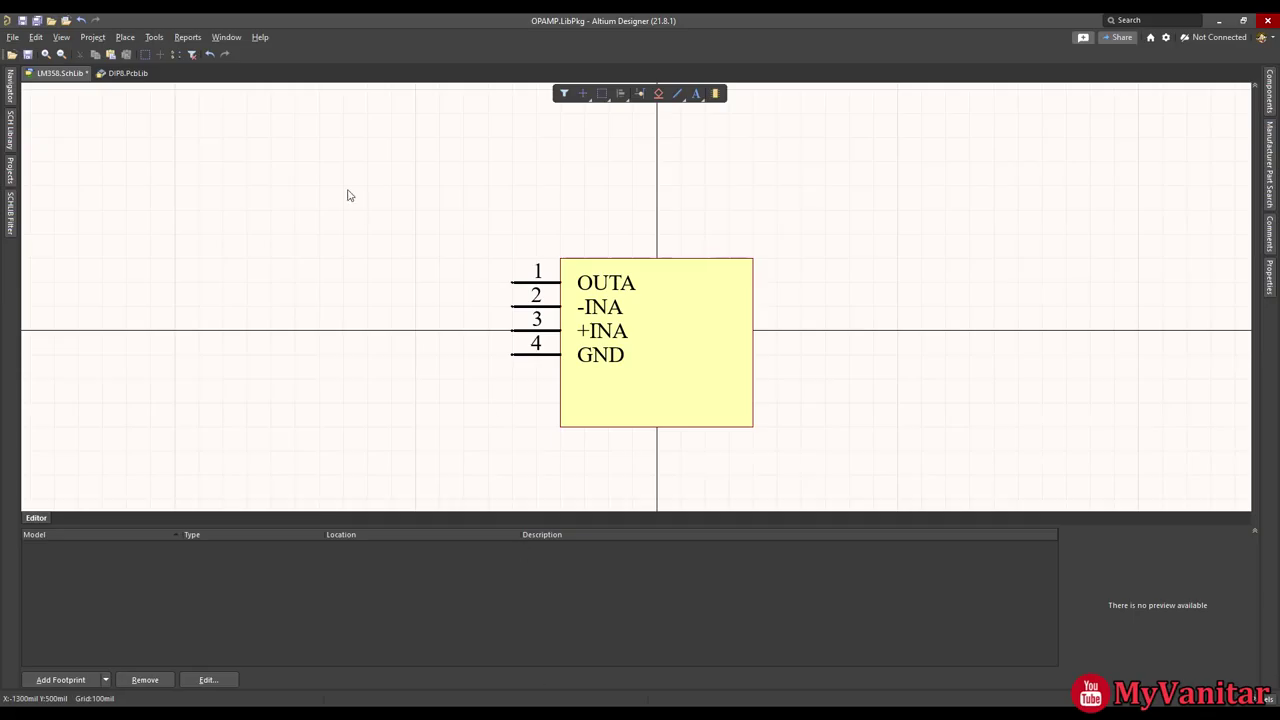
{"action": "left_click", "coordinate": [641, 94]}
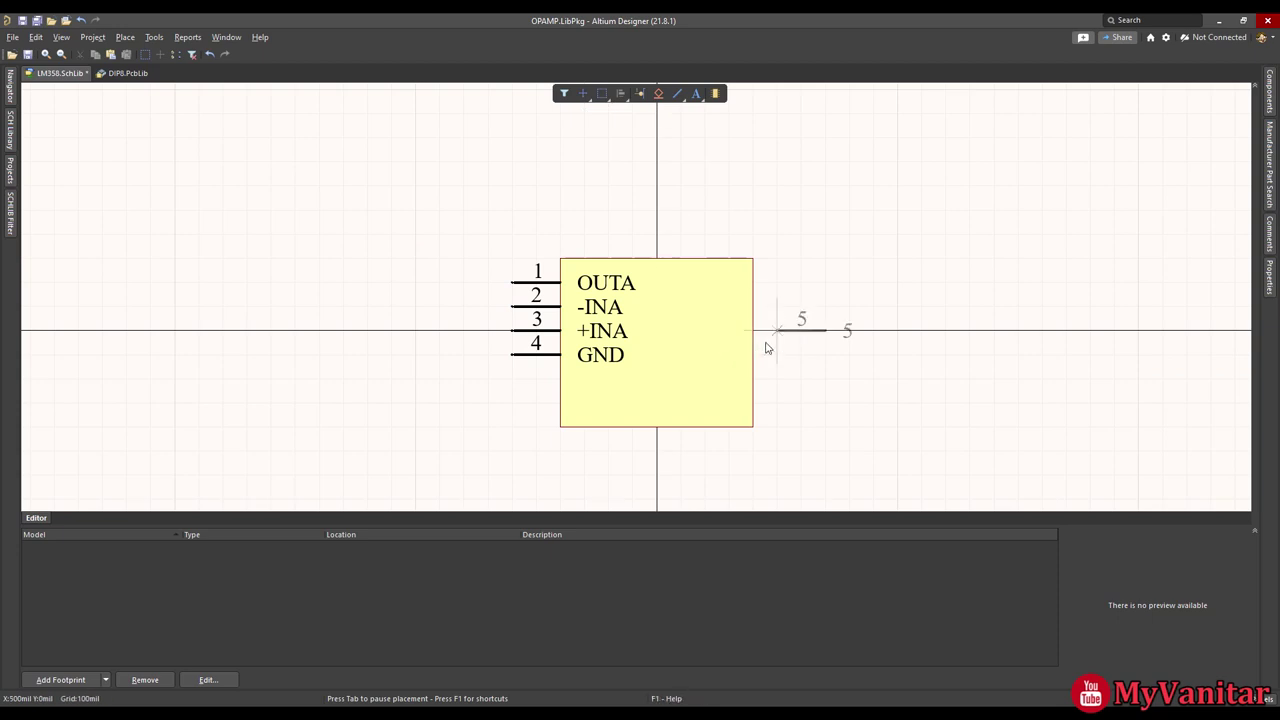
{"action": "key", "text": "Tab"}
{"action": "type", "text": "+IN"}
{"action": "key", "text": "Return"}
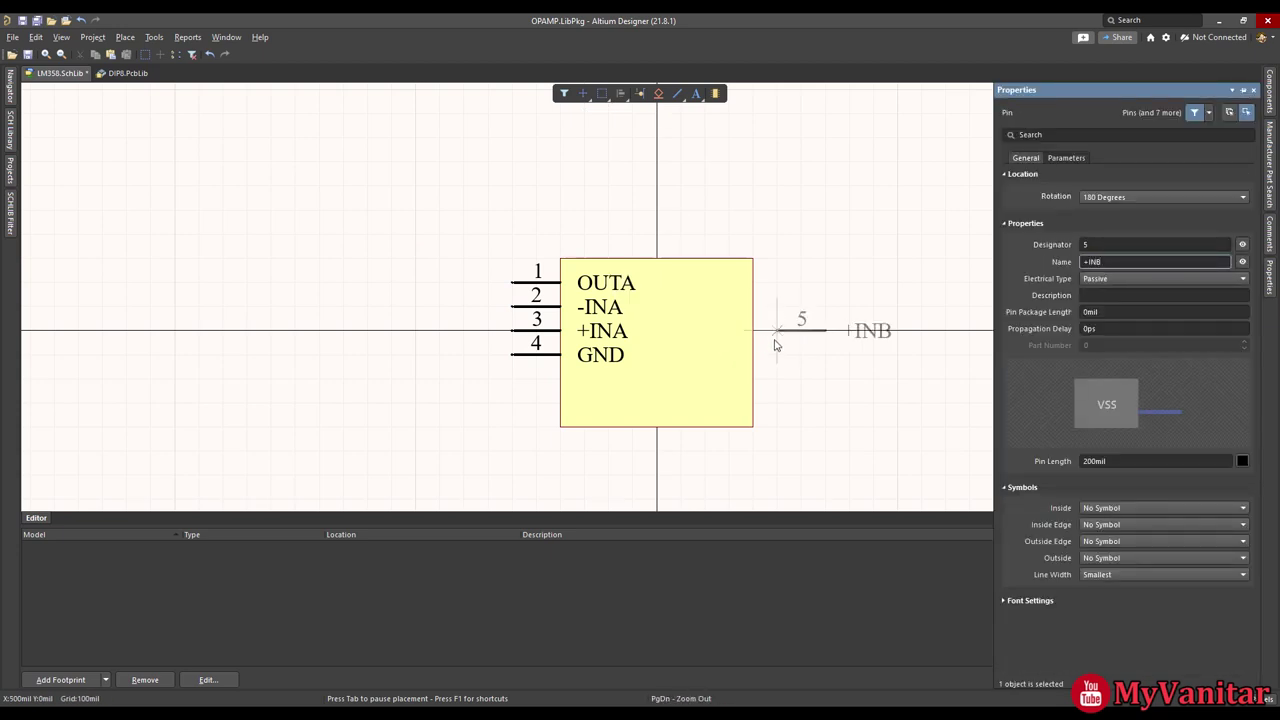
{"action": "key", "text": "space"}
{"action": "key", "text": "space"}
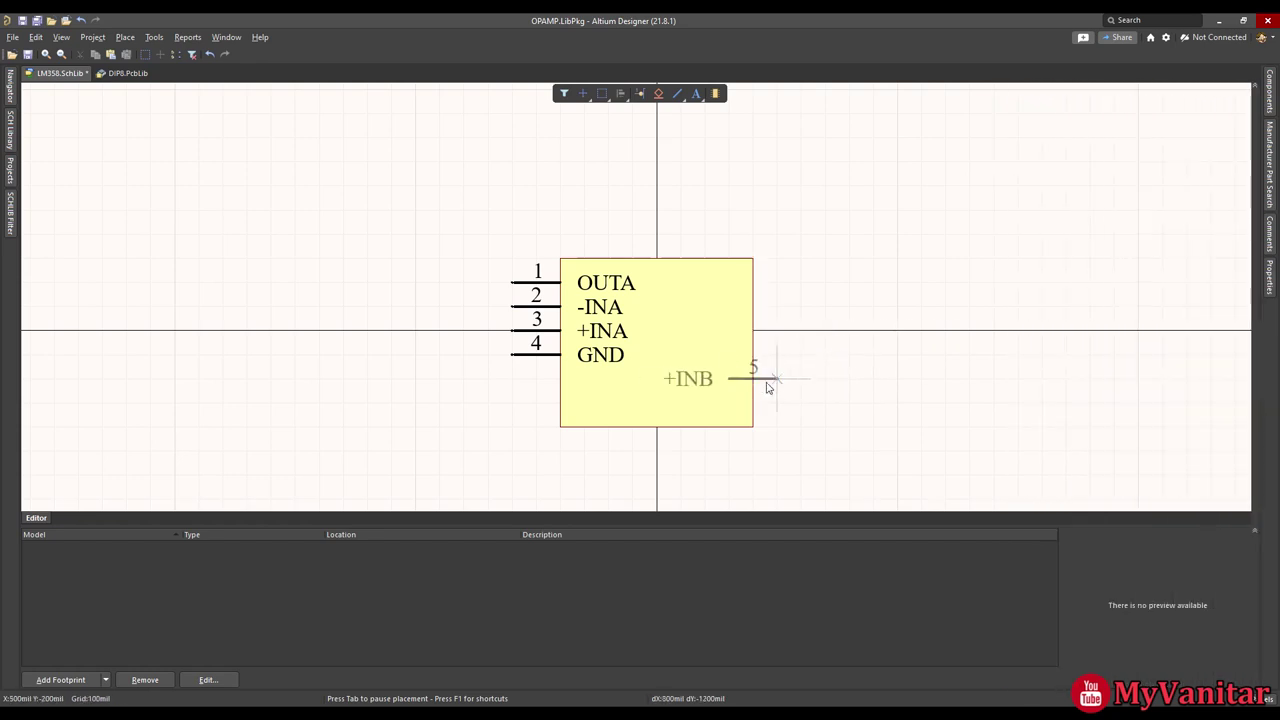
{"action": "left_click", "coordinate": [801, 354]}
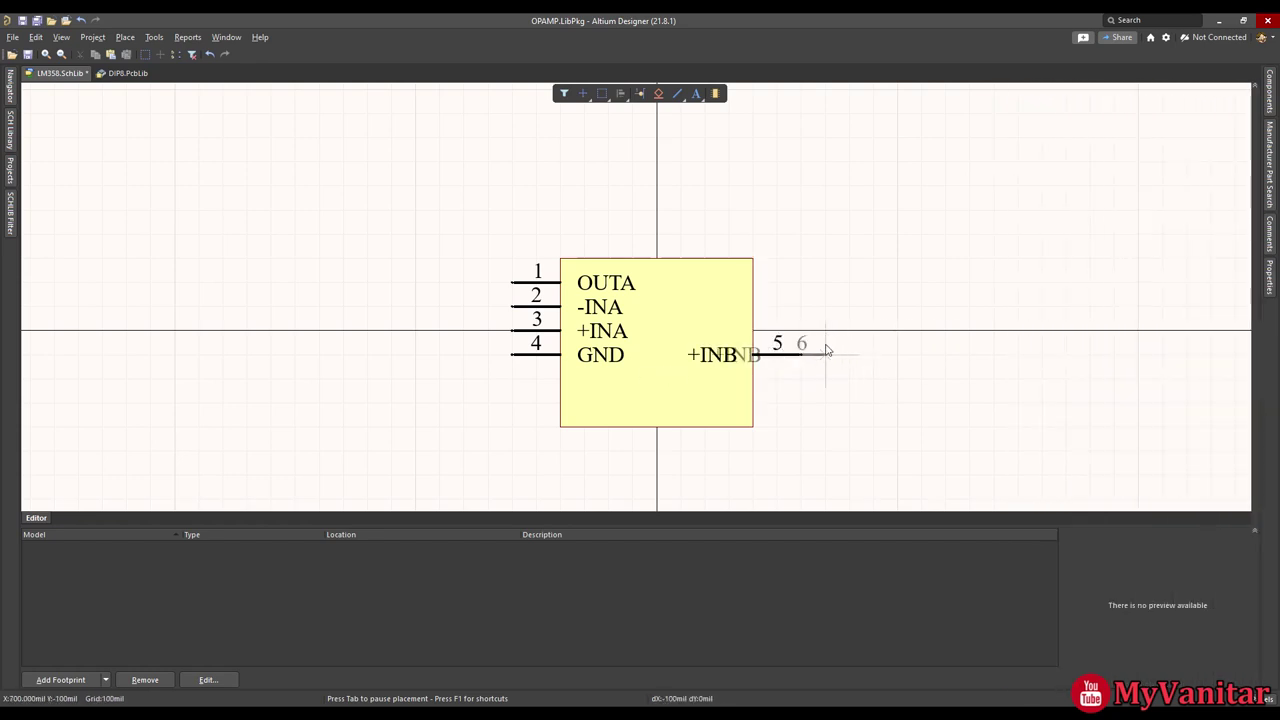
Name pin 6 -INB and place it directly above pin 5 on the body's right edge.
{"action": "key", "text": "Tab"}
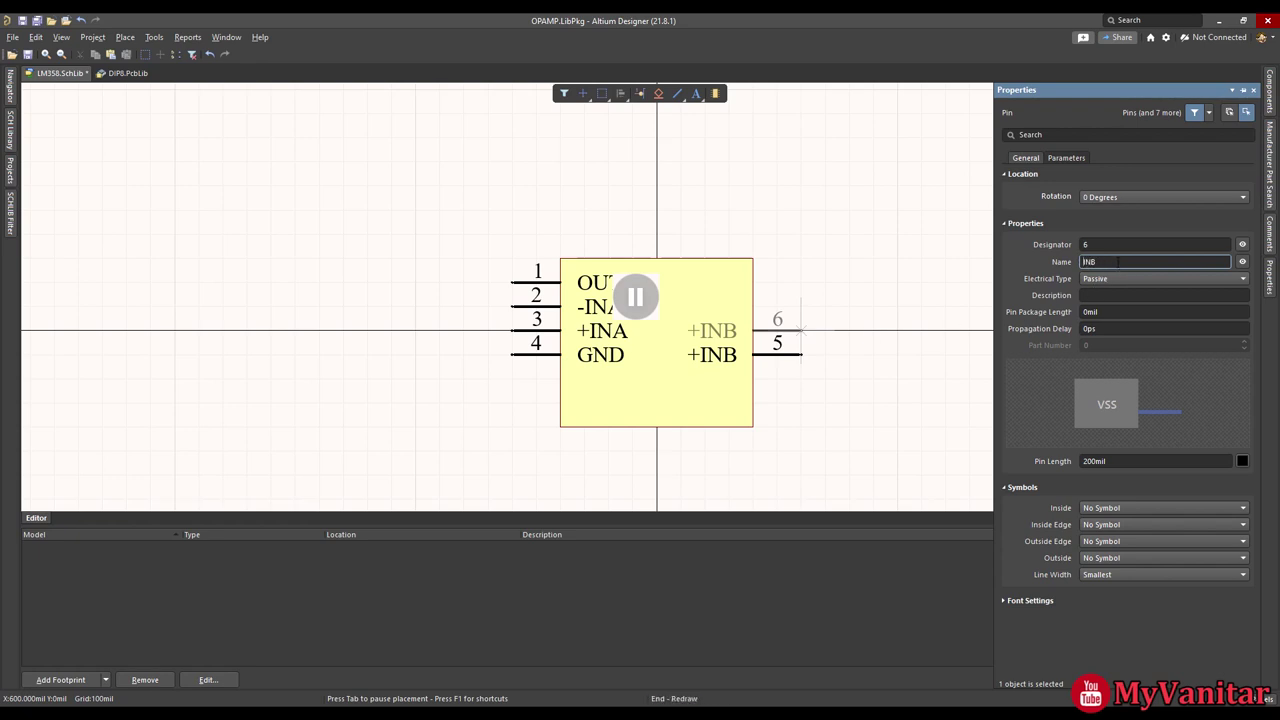
{"action": "key", "text": "Return"}
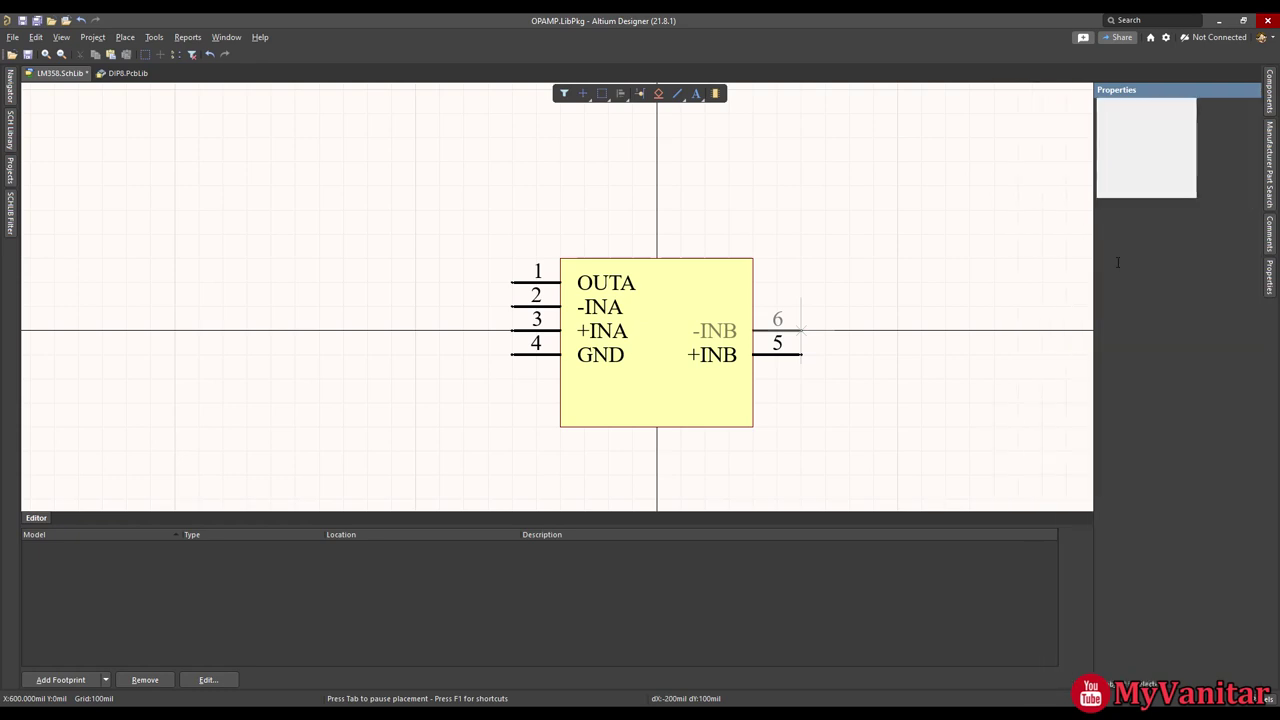
{"action": "left_click", "coordinate": [802, 330]}
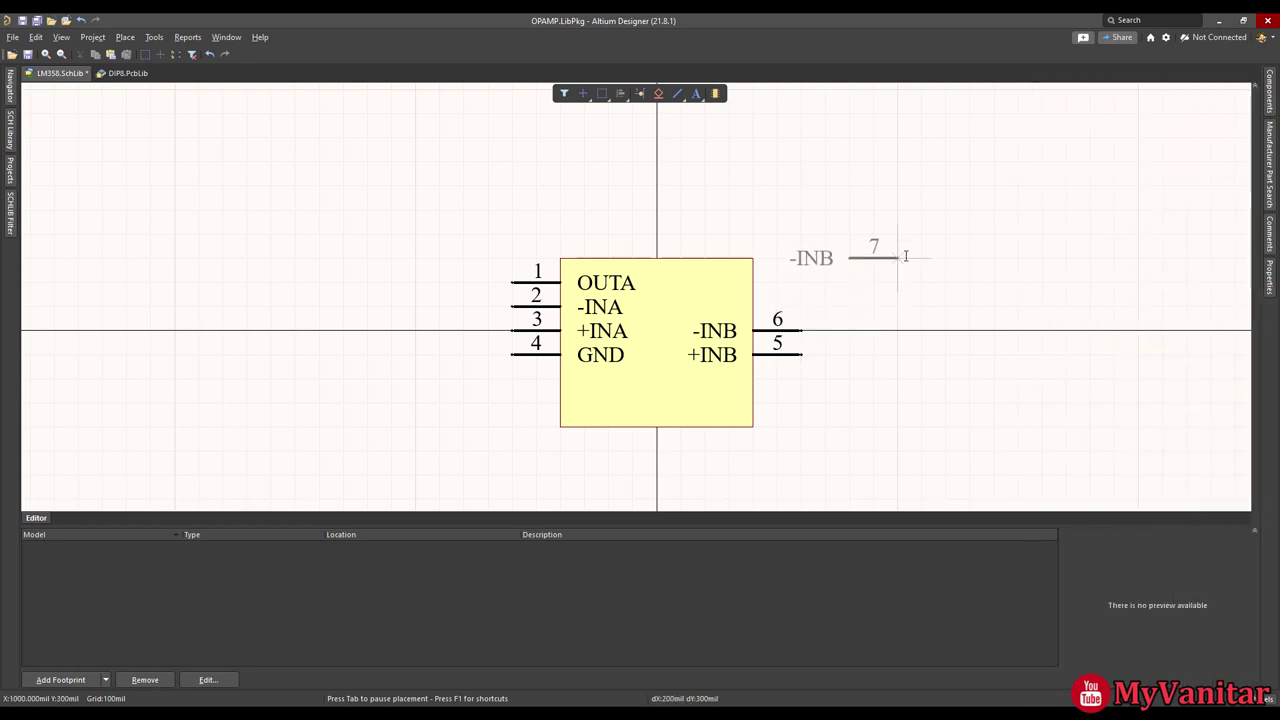
Name pin 7 OUTB and place it directly above pin 6 on the body's right edge.
{"action": "key", "text": "Tab"}
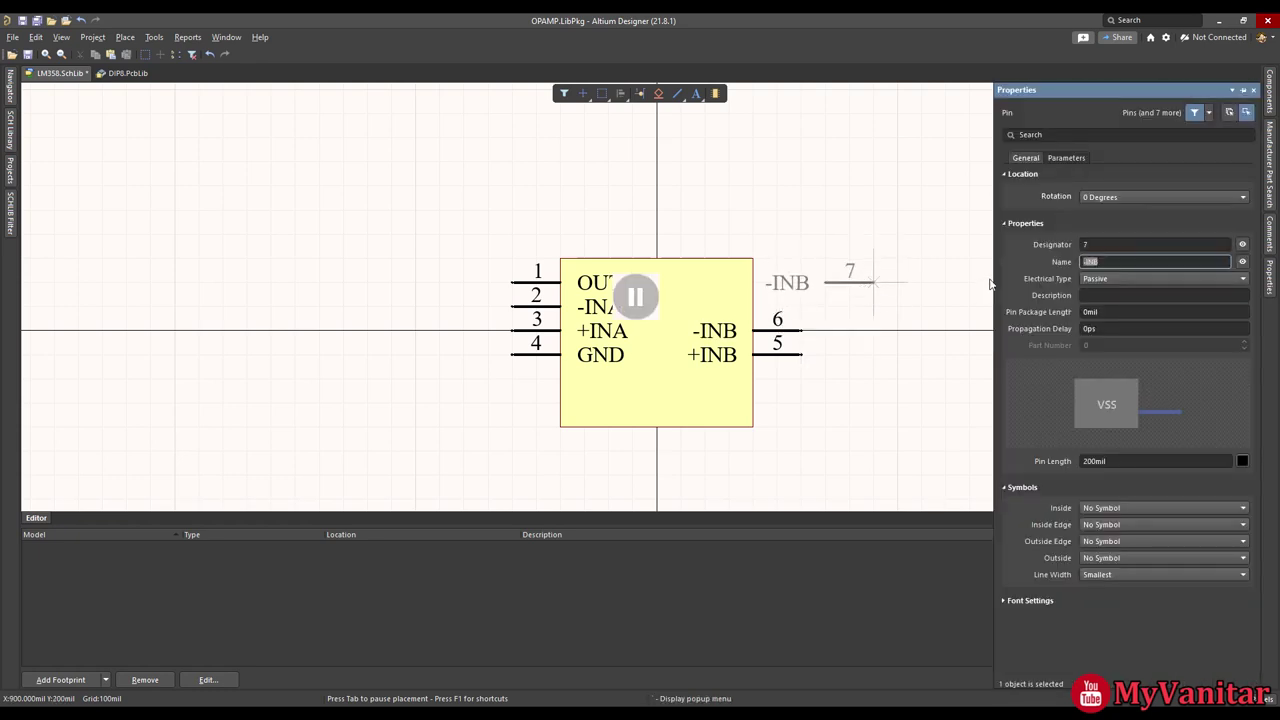
{"action": "type", "text": "OUTB"}
{"action": "key", "text": "Return"}
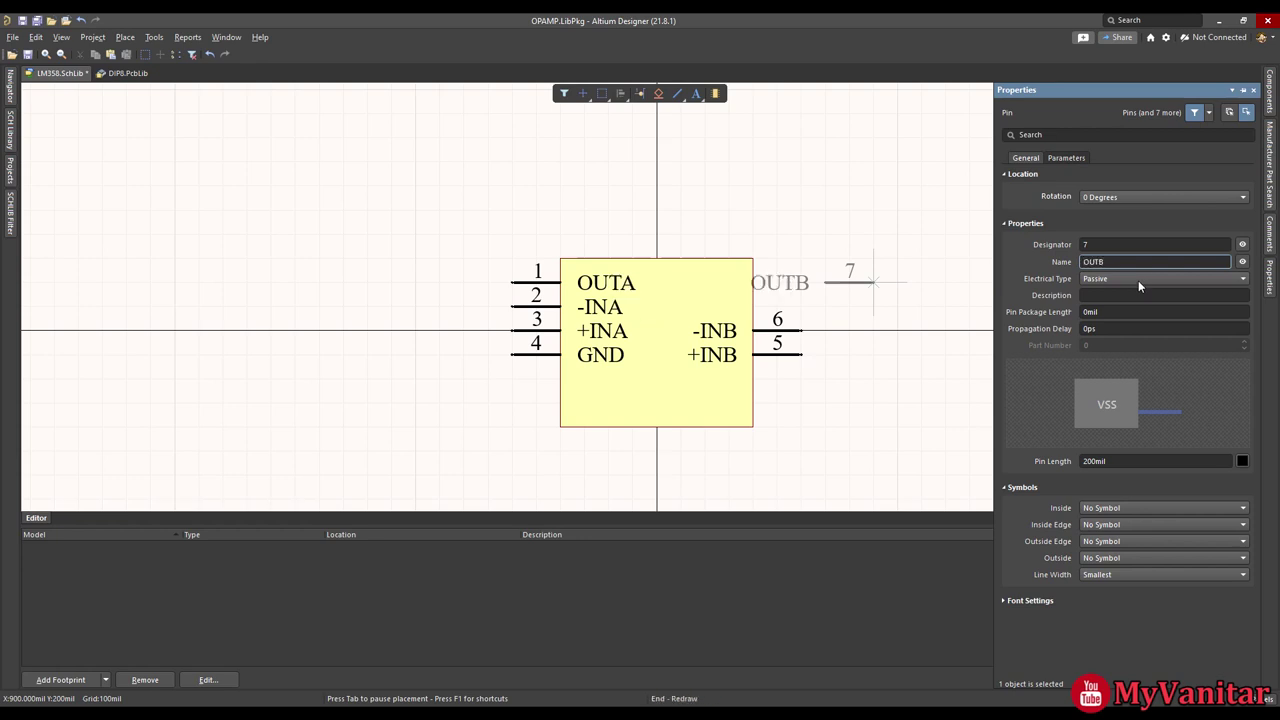
{"action": "left_click", "coordinate": [802, 306]}
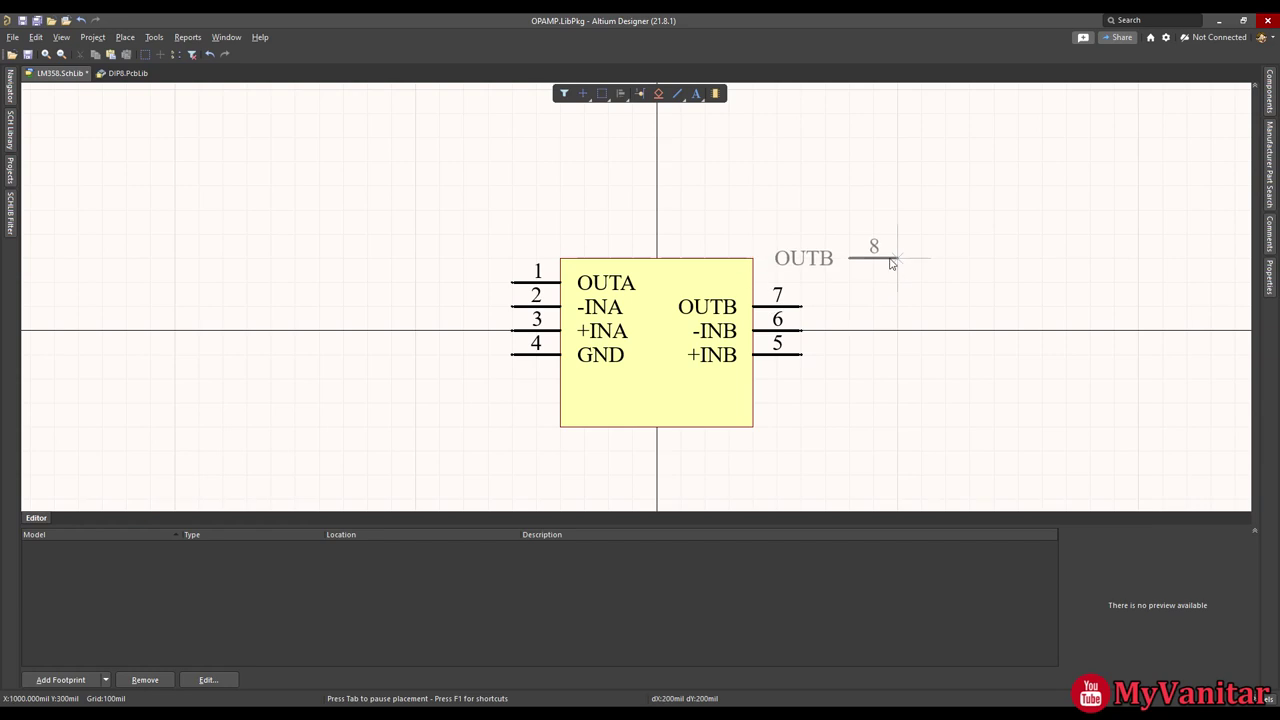
Name pin 8 VCC, place it directly above pin 7, and end pin placement.
{"action": "key", "text": "Tab"}
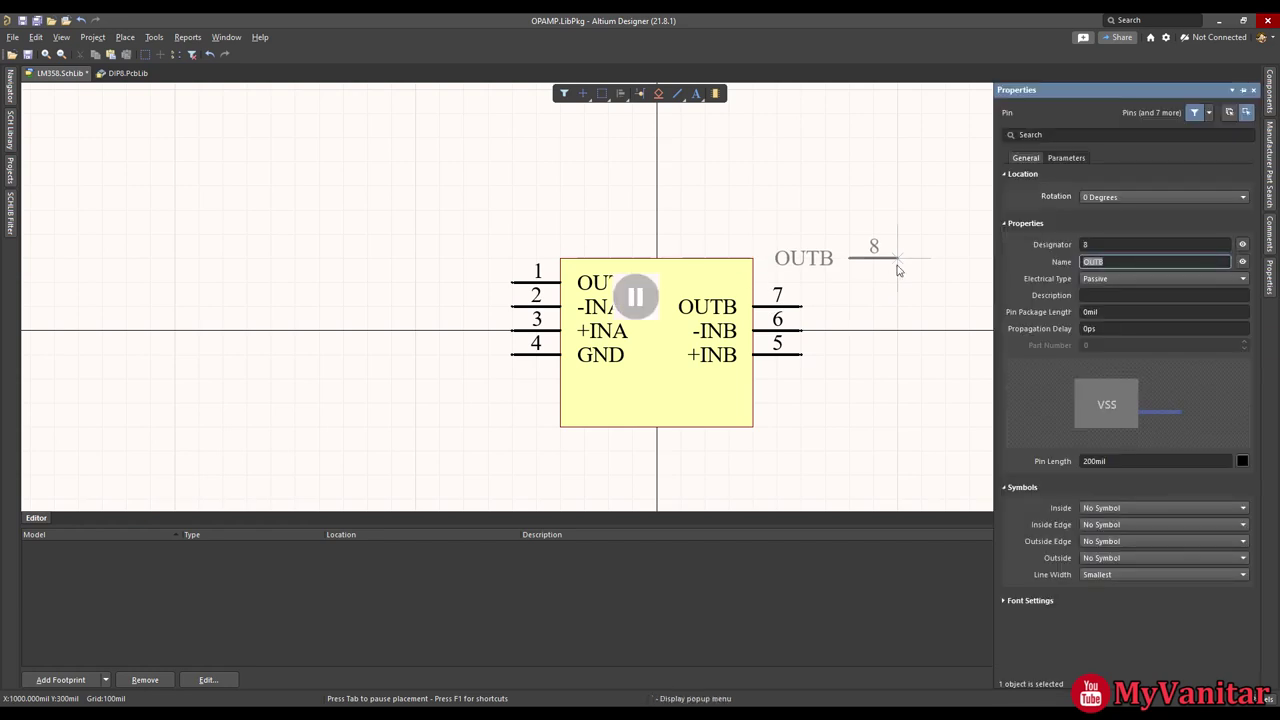
{"action": "type", "text": "VCC"}
{"action": "key", "text": "Return"}
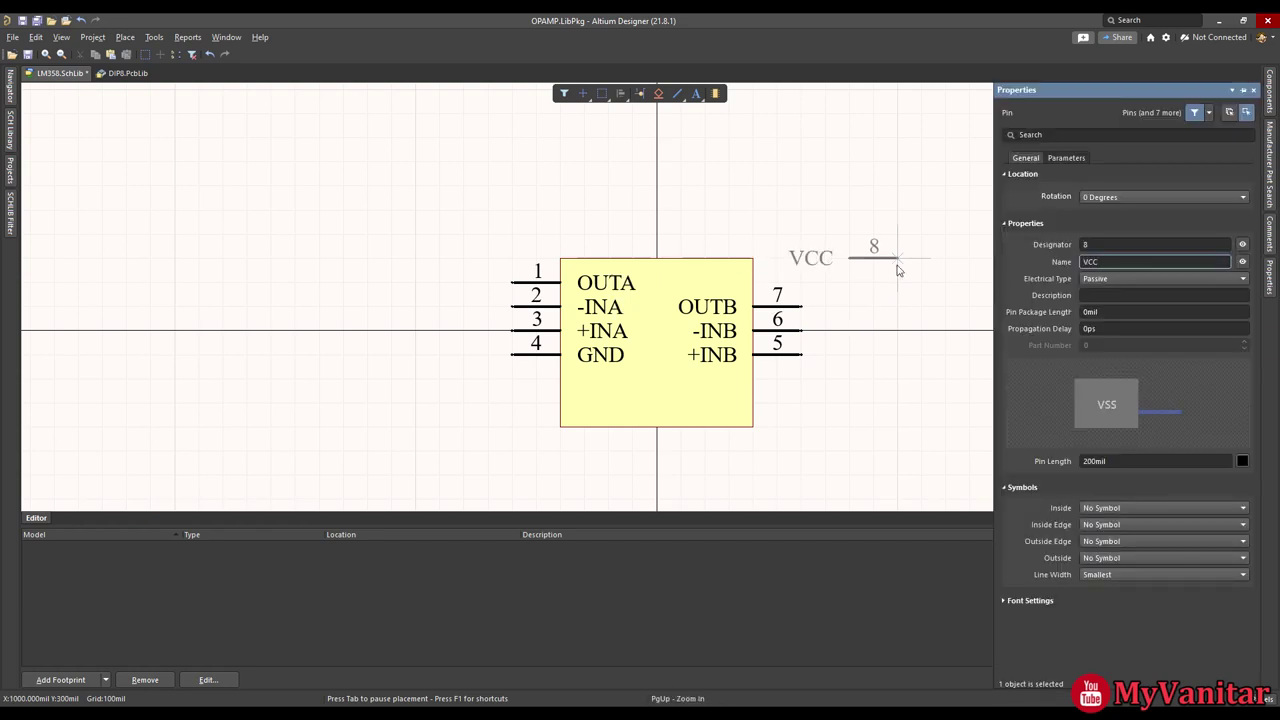
{"action": "left_click", "coordinate": [802, 282]}
{"action": "key", "text": "Escape"}
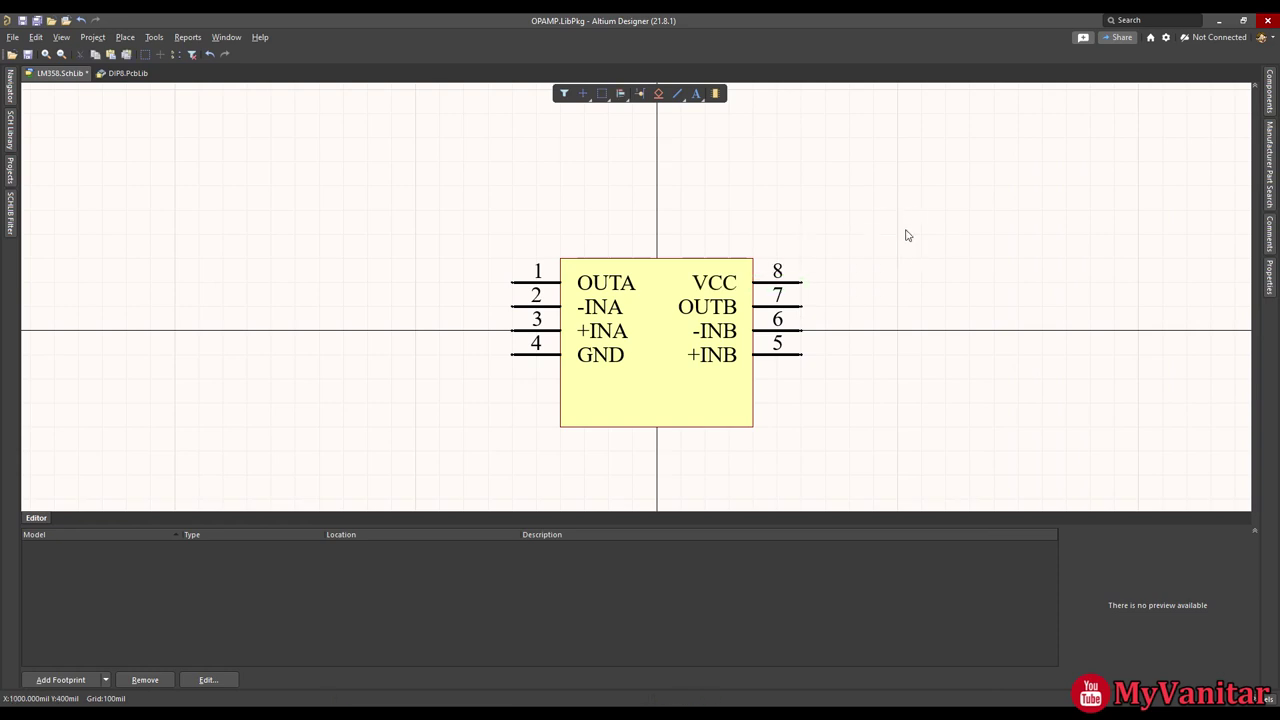
Check the pin connections in the datasheet and shorten the symbol body so its lower edge lies 100 mil below pins 4 and 5.
{"action": "key", "text": "alt+Tab"}
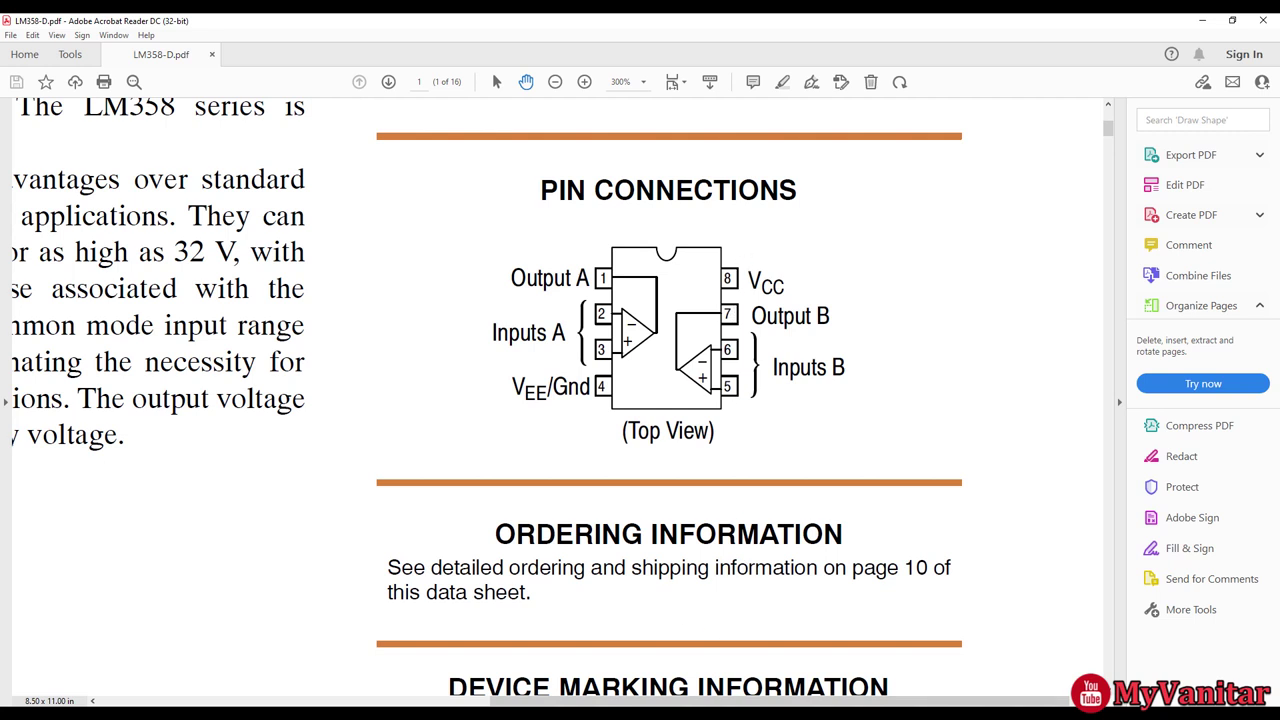
{"action": "key", "text": "alt+Tab"}
{"action": "scroll", "coordinate": [668, 426], "scroll_direction": "up", "scroll_amount": 2, "text": "ctrl"}
{"action": "left_click", "coordinate": [672, 403]}
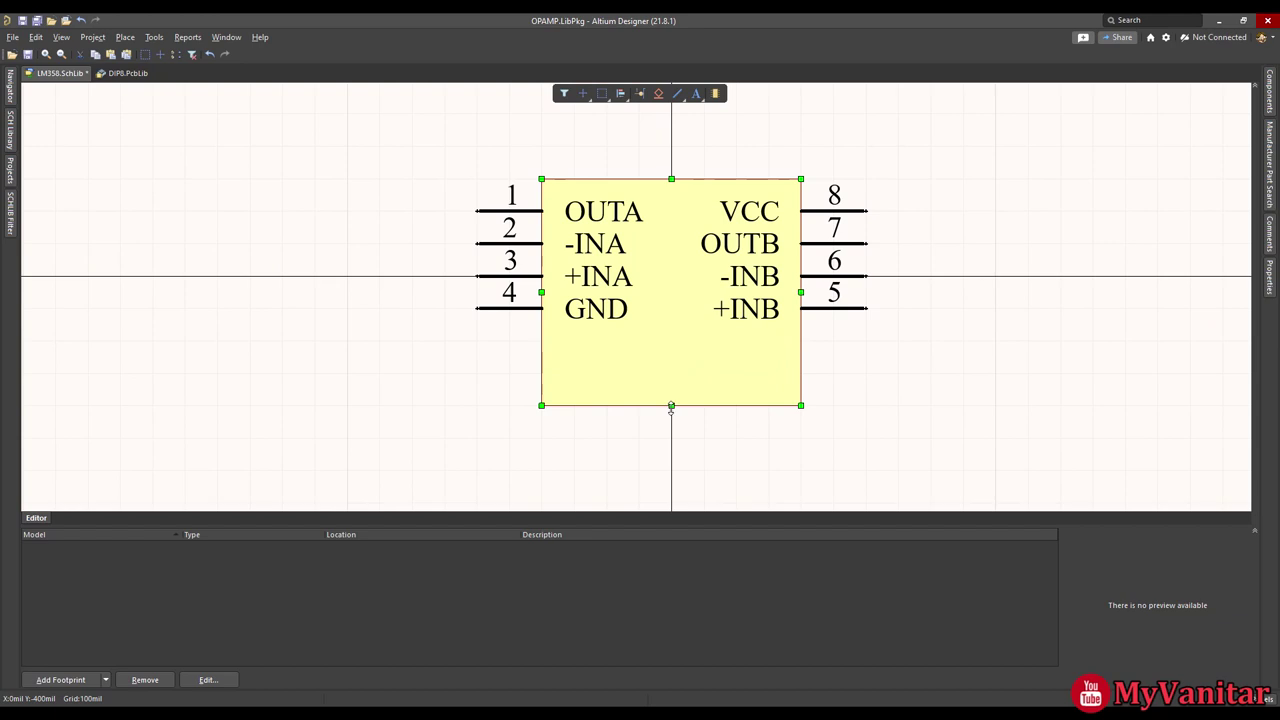
{"action": "left_click_drag", "start_coordinate": [671, 403], "coordinate": [684, 342]}
{"action": "left_click", "coordinate": [725, 396]}
{"action": "scroll", "coordinate": [745, 390], "scroll_direction": "down", "scroll_amount": 4, "text": "ctrl"}
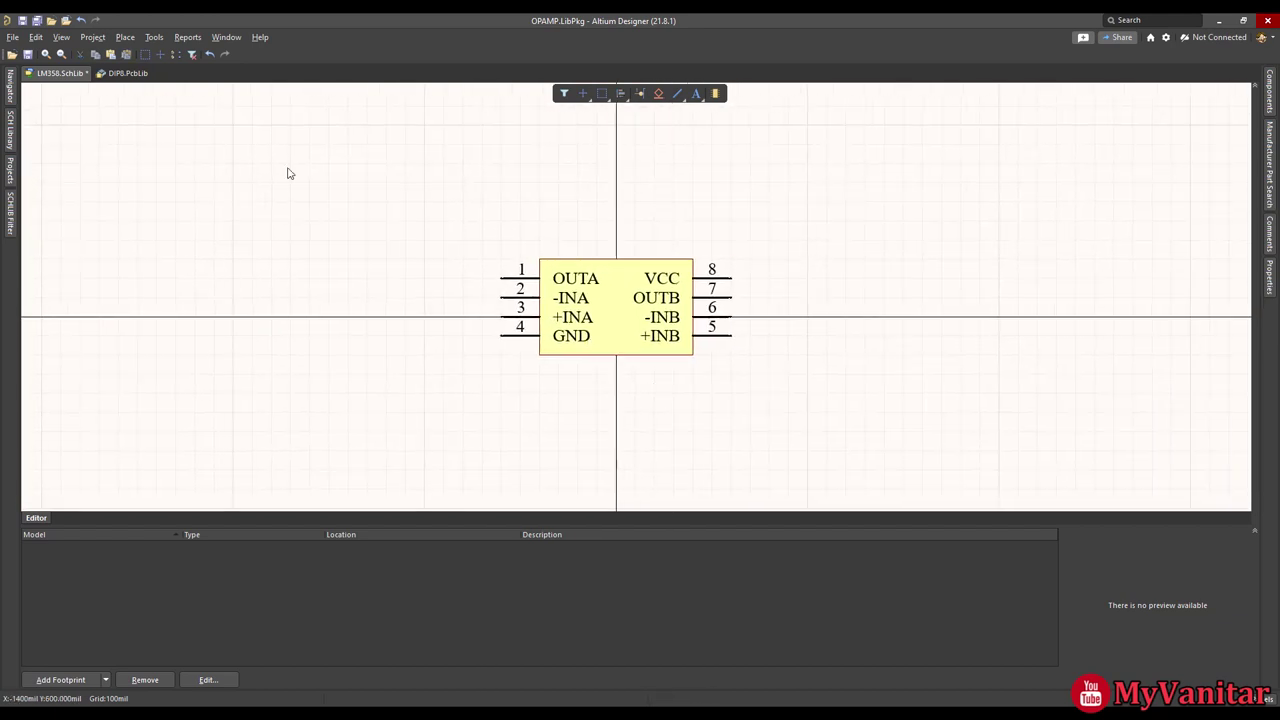
Rotate pin 8 VCC and pin 4 GND vertical, placing VCC at the middle of the body's upper edge and GND centred below the body.
{"action": "scroll", "coordinate": [590, 310], "scroll_direction": "up", "scroll_amount": 3, "text": "ctrl"}
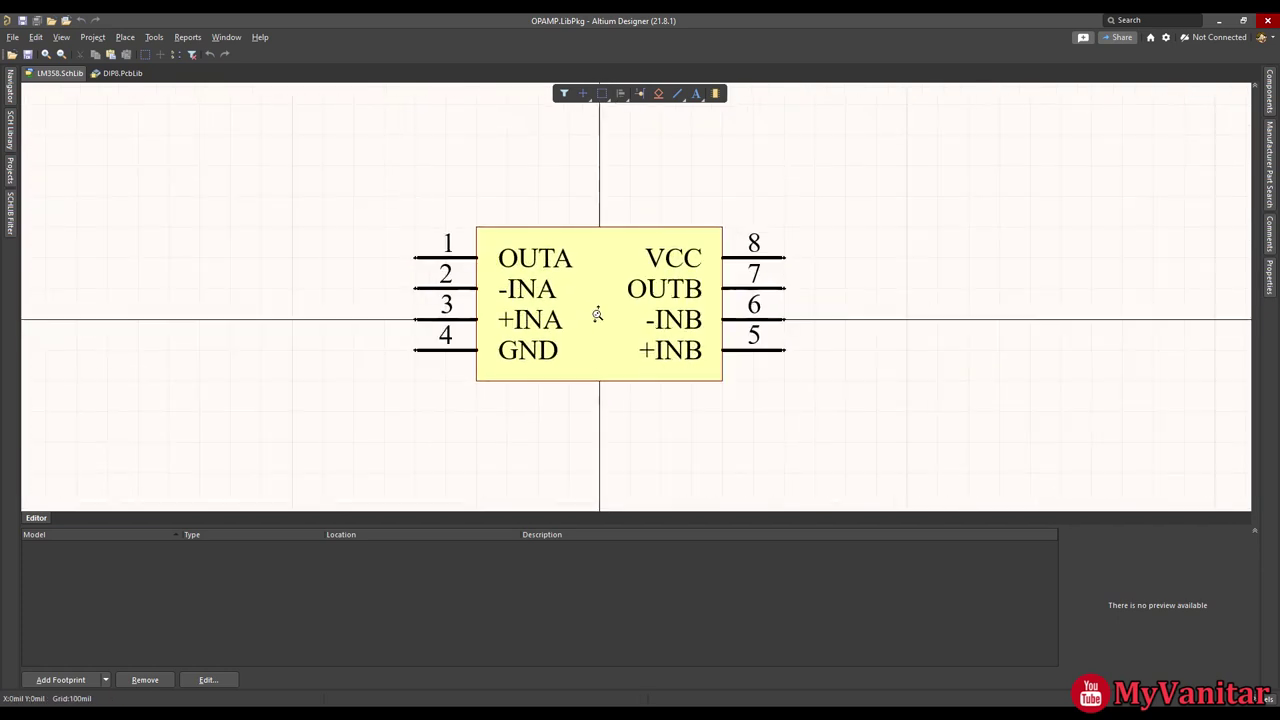
{"action": "scroll", "coordinate": [594, 309], "scroll_direction": "down", "scroll_amount": 1, "text": "ctrl"}
{"action": "scroll", "coordinate": [594, 309], "scroll_direction": "up", "scroll_amount": 1, "text": "ctrl"}
{"action": "scroll", "coordinate": [594, 309], "scroll_direction": "down", "scroll_amount": 1, "text": "ctrl"}
{"action": "right_click_drag", "start_coordinate": [594, 309], "coordinate": [650, 351]}
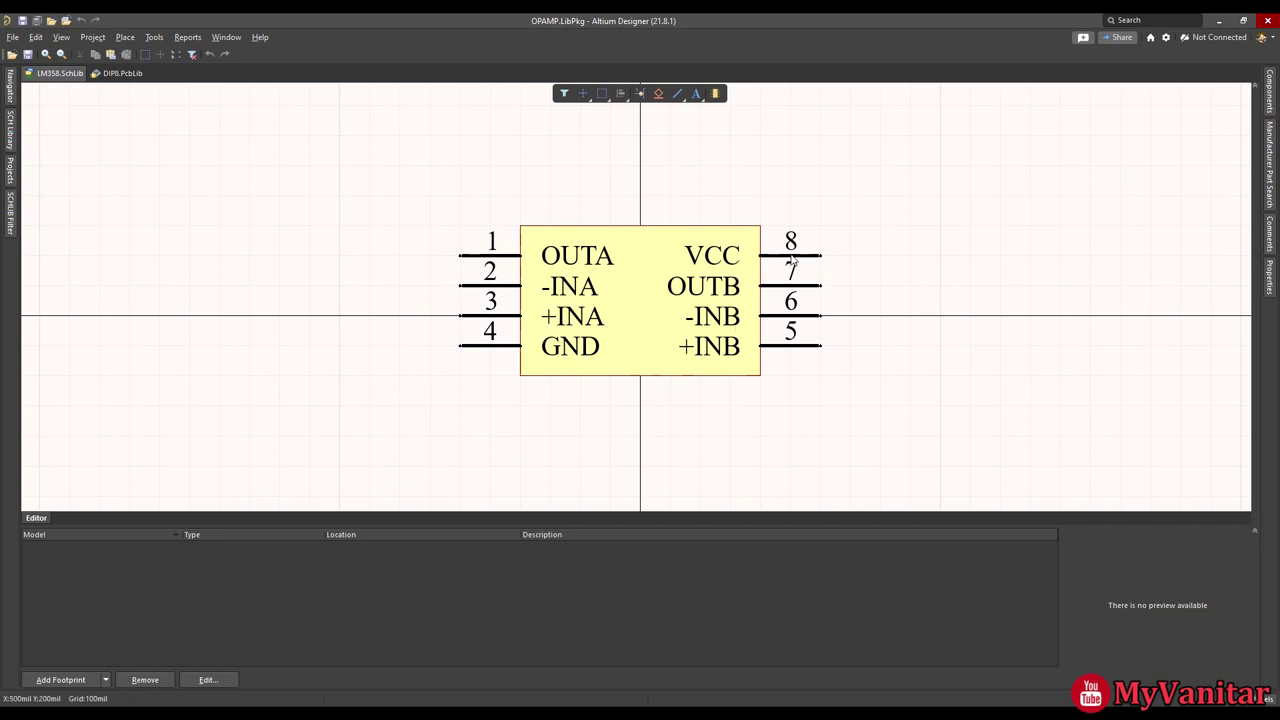
{"action": "mouse_move", "coordinate": [790, 262]}
{"action": "left_mouse_down"}
{"action": "mouse_move", "coordinate": [822, 262]}
{"action": "mouse_move", "coordinate": [808, 228]}
{"action": "mouse_move", "coordinate": [655, 172]}
{"action": "left_mouse_up"}
{"action": "key", "text": "space"}
{"action": "left_click_drag", "start_coordinate": [490, 352], "coordinate": [628, 461]}
{"action": "key", "text": "space"}
Extend the symbol body's lower edge down by 100 mil to meet pin 4.
{"action": "left_click", "coordinate": [679, 370]}
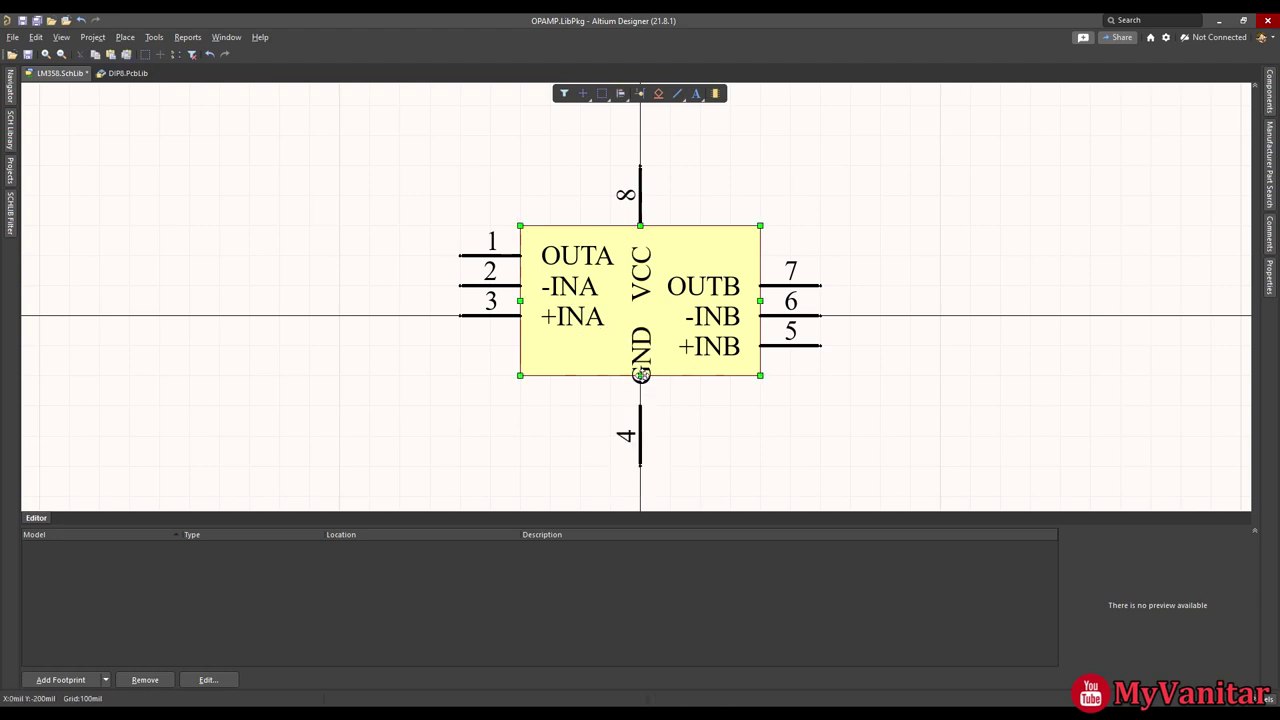
{"action": "left_click_drag", "start_coordinate": [641, 374], "coordinate": [641, 405]}
{"action": "left_click", "coordinate": [745, 458]}
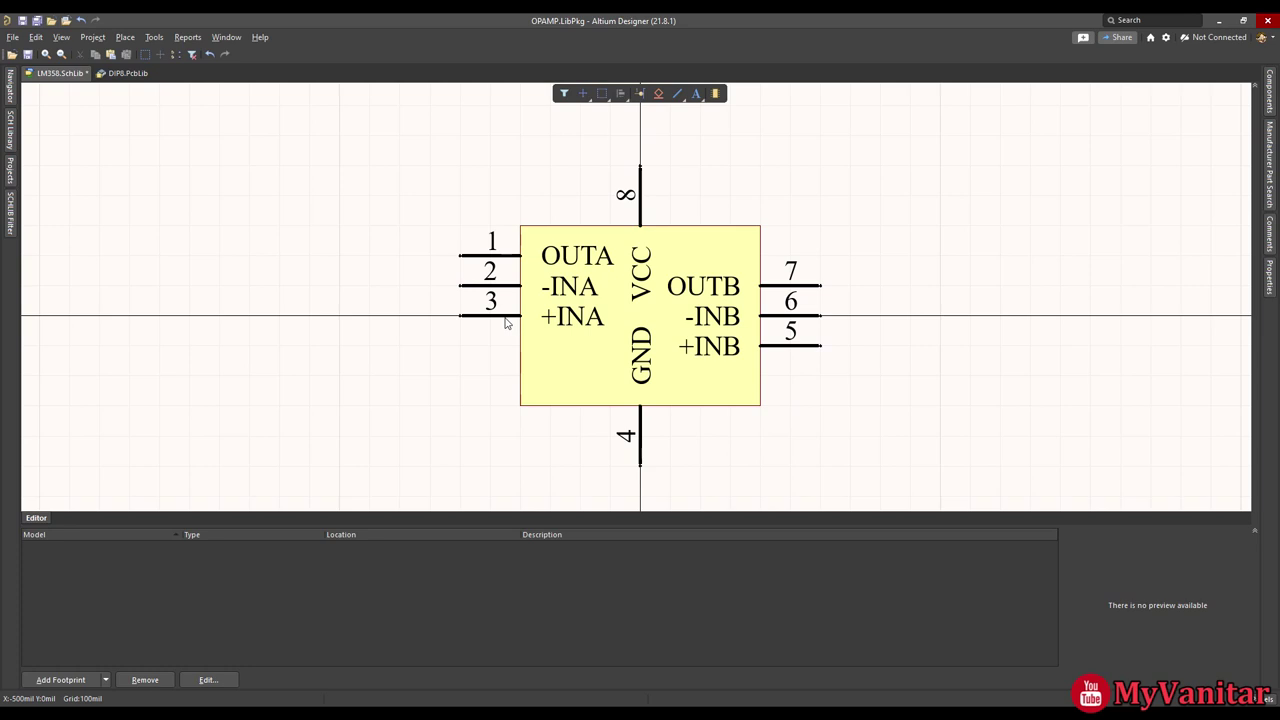
Move pins 3, 2 and 1 down by 100 mil each, level with pins 5, 6 and 7, and save all documents.
{"action": "left_click_drag", "start_coordinate": [506, 322], "coordinate": [458, 341]}
{"action": "left_click_drag", "start_coordinate": [462, 287], "coordinate": [458, 316]}
{"action": "left_click_drag", "start_coordinate": [462, 258], "coordinate": [461, 287]}
{"action": "mouse_move", "coordinate": [867, 345]}
{"action": "right_mouse_down"}
{"action": "mouse_move", "coordinate": [829, 334]}
{"action": "mouse_move", "coordinate": [888, 362]}
{"action": "mouse_move", "coordinate": [877, 366]}
{"action": "mouse_move", "coordinate": [889, 343]}
{"action": "mouse_move", "coordinate": [903, 347]}
{"action": "mouse_move", "coordinate": [871, 346]}
{"action": "right_mouse_up"}
{"action": "scroll", "coordinate": [831, 334], "scroll_direction": "down", "scroll_amount": 1, "text": "ctrl"}
{"action": "left_click", "coordinate": [40, 22]}
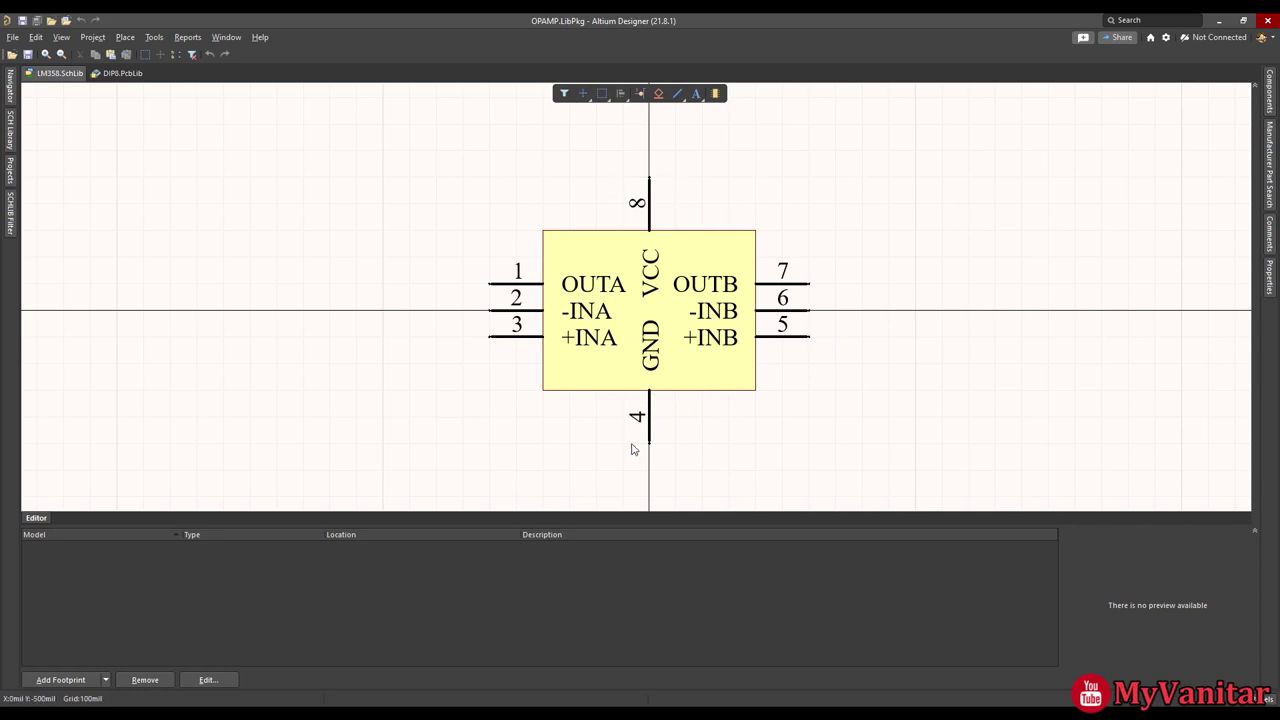
Set the component's Design Item ID to LM358 and open its designator for editing.
{"action": "mouse_move", "coordinate": [701, 447]}
{"action": "right_mouse_down"}
{"action": "mouse_move", "coordinate": [685, 439]}
{"action": "mouse_move", "coordinate": [695, 450]}
{"action": "right_mouse_up"}
{"action": "scroll", "coordinate": [703, 420], "scroll_direction": "down", "scroll_amount": 1, "text": "ctrl"}
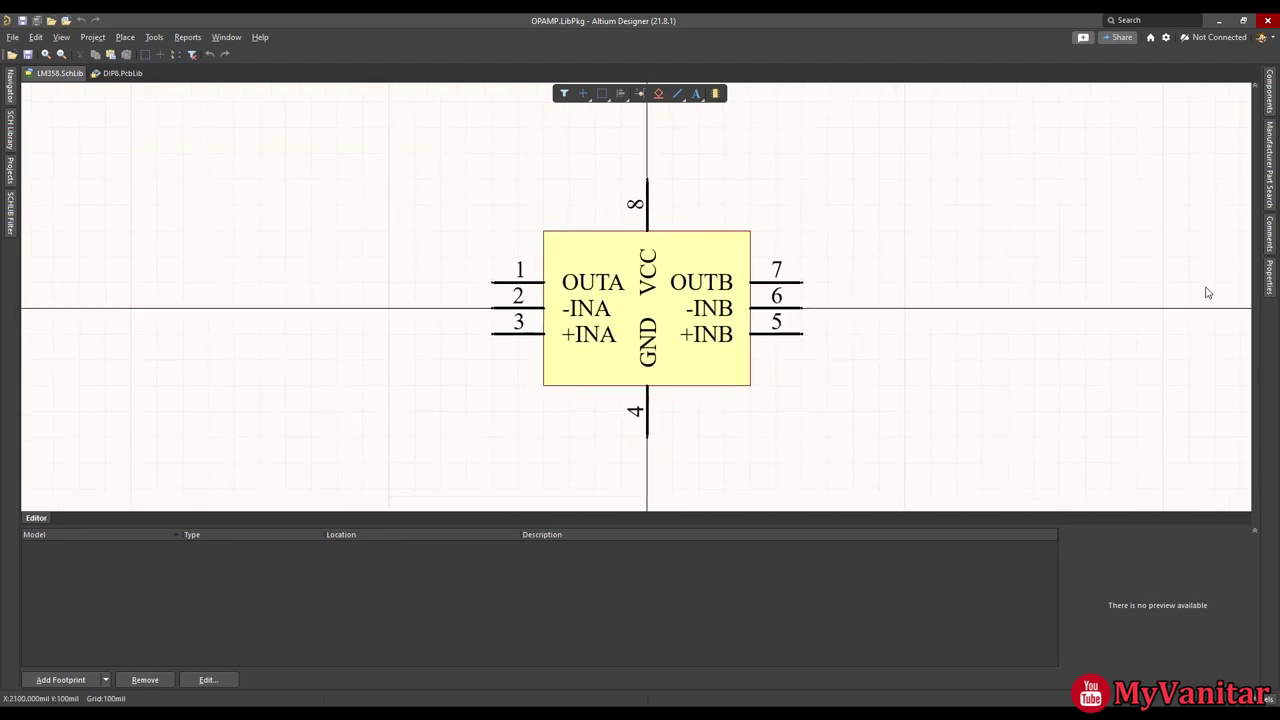
{"action": "left_click", "coordinate": [1270, 276]}
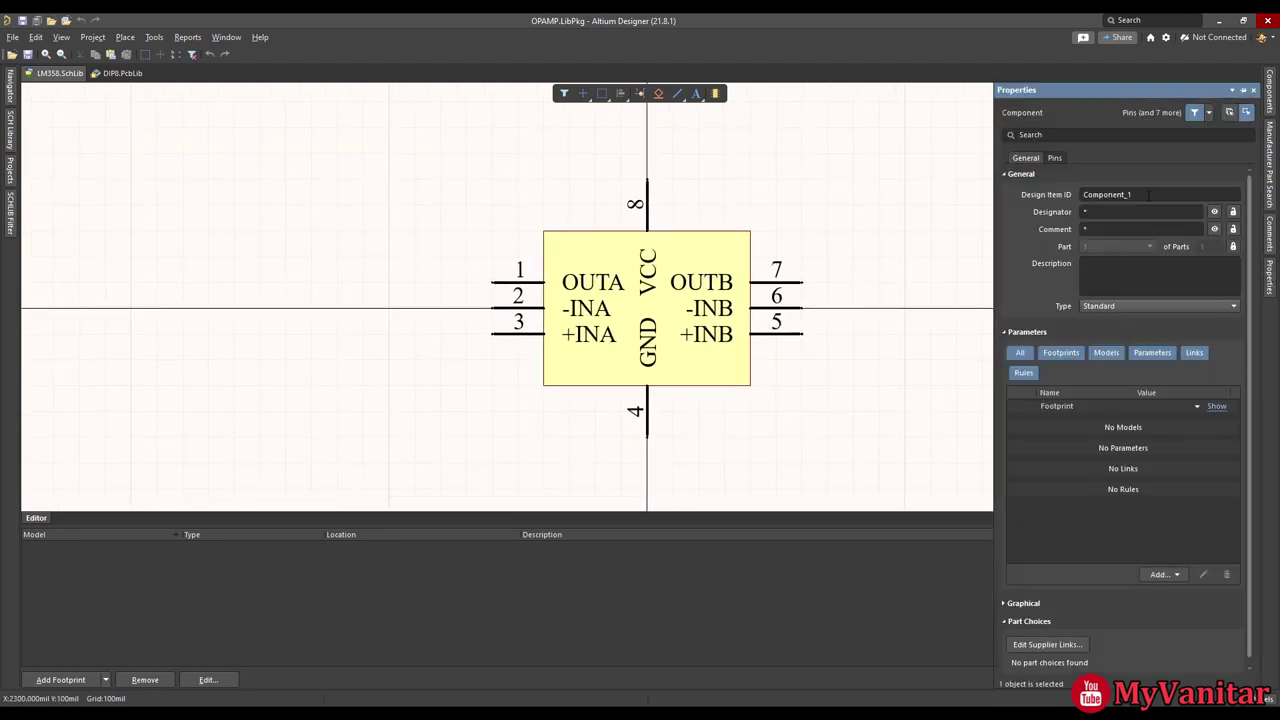
{"action": "left_click", "coordinate": [1148, 194]}
{"action": "left_click", "coordinate": [1144, 194]}
{"action": "left_click_drag", "start_coordinate": [1161, 194], "coordinate": [1078, 201]}
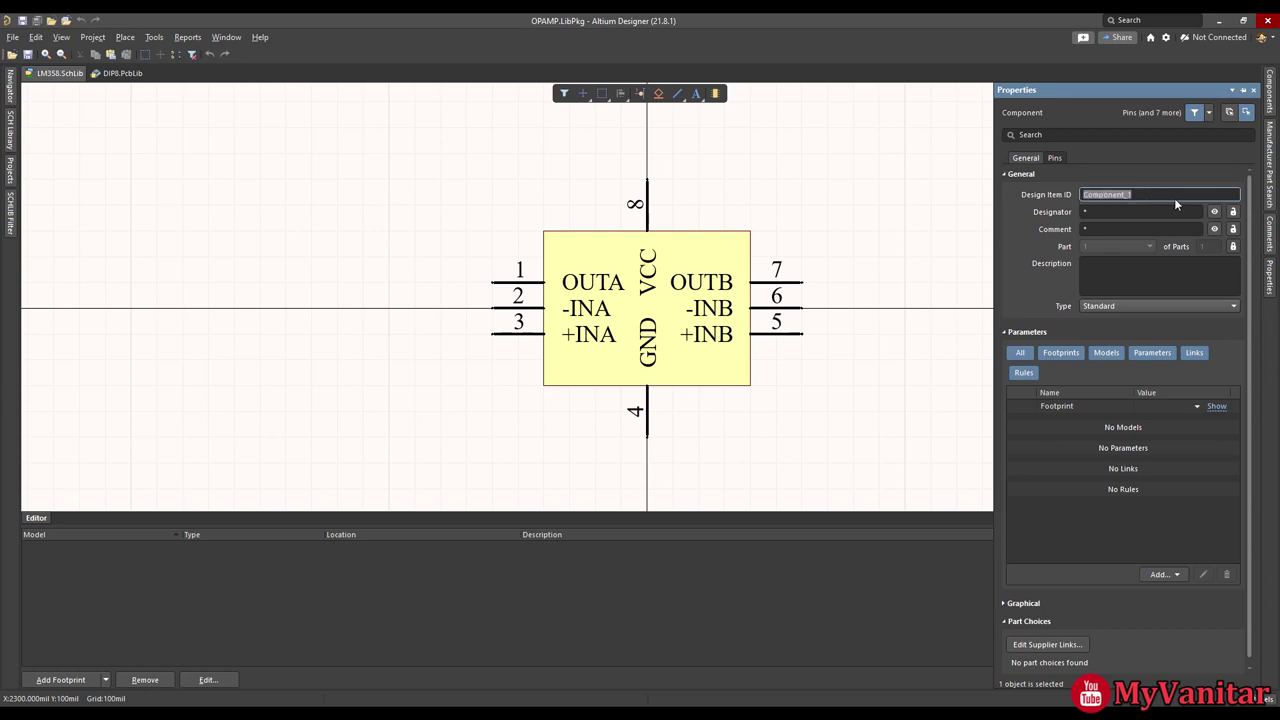
{"action": "type", "text": "LM358"}
{"action": "key", "text": "Return"}
{"action": "left_click", "coordinate": [1120, 211]}
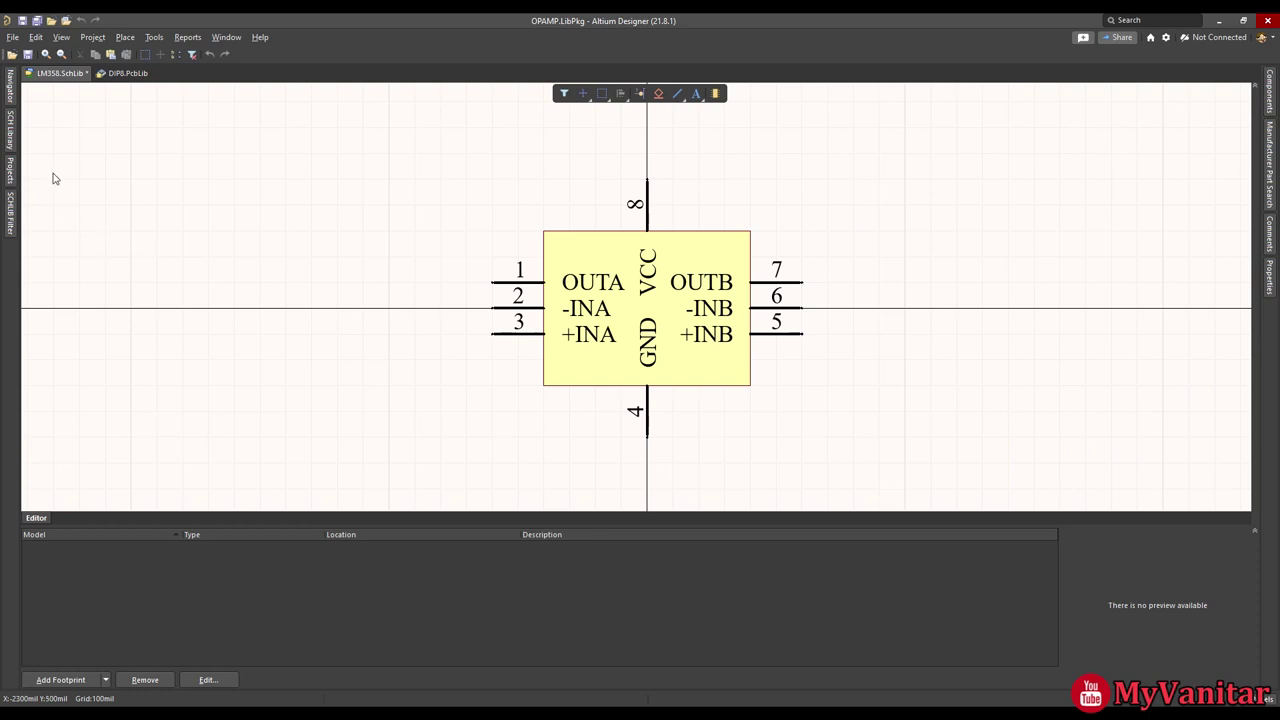
Add a new component named LM324 to the schematic library.
{"action": "left_click", "coordinate": [10, 135]}
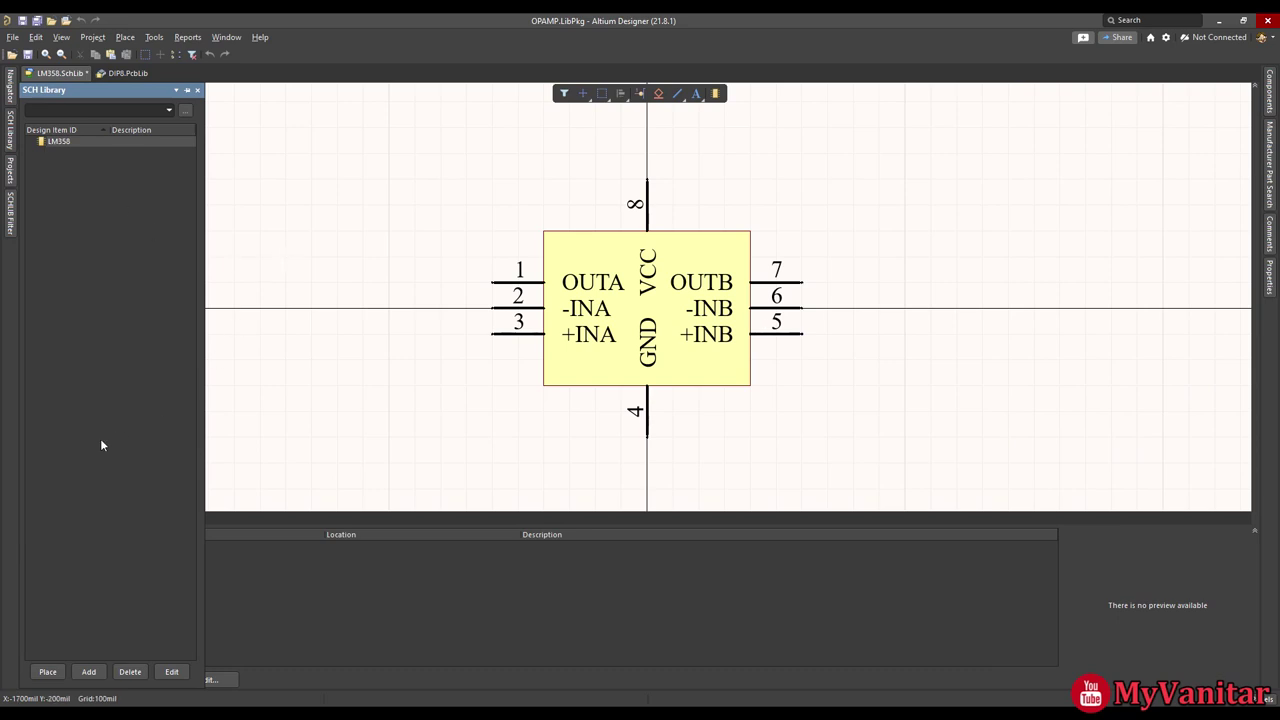
{"action": "left_click", "coordinate": [88, 673]}
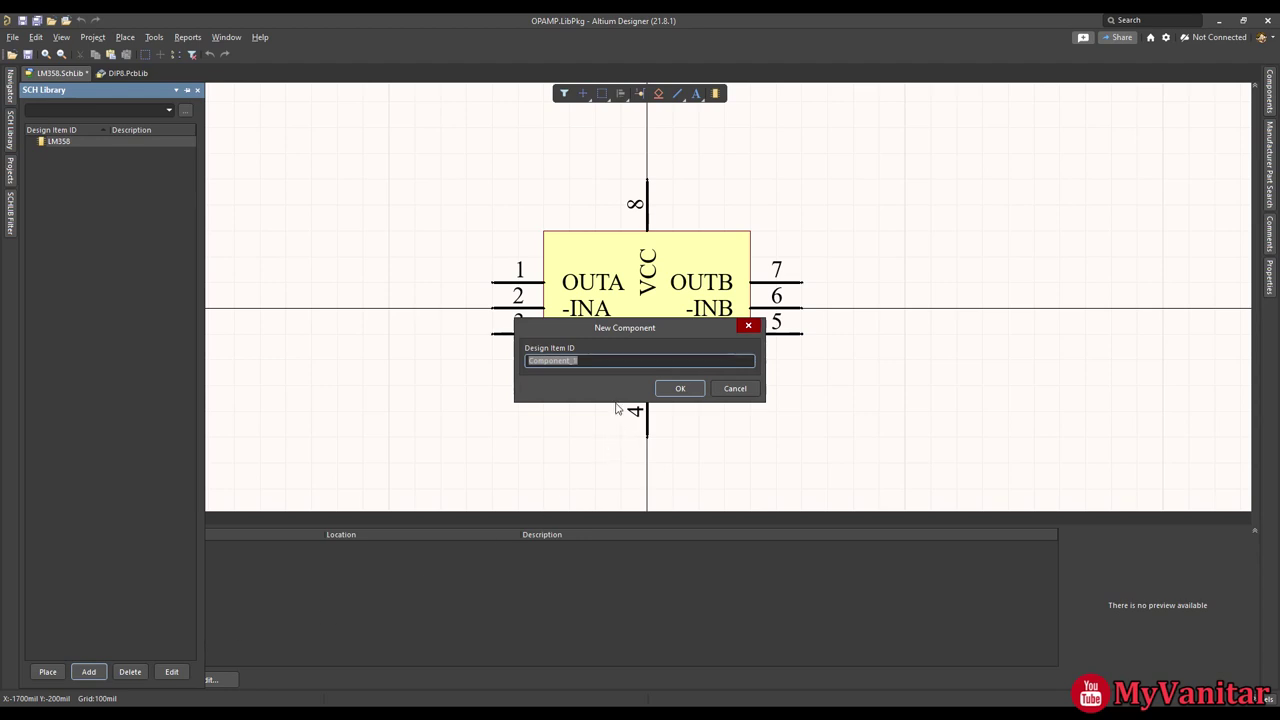
{"action": "type", "text": "LM324"}
{"action": "key", "text": "Return"}
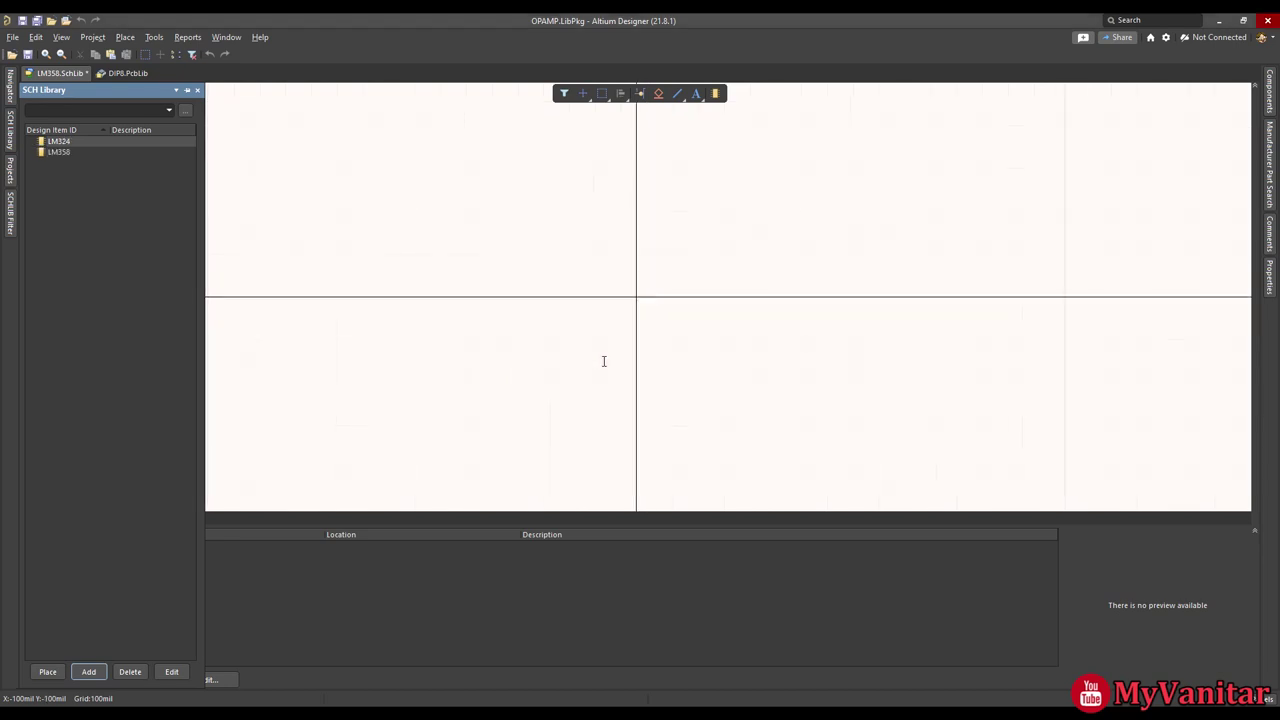
Delete the LM324 component from the schematic library.
{"action": "right_click", "coordinate": [97, 142]}
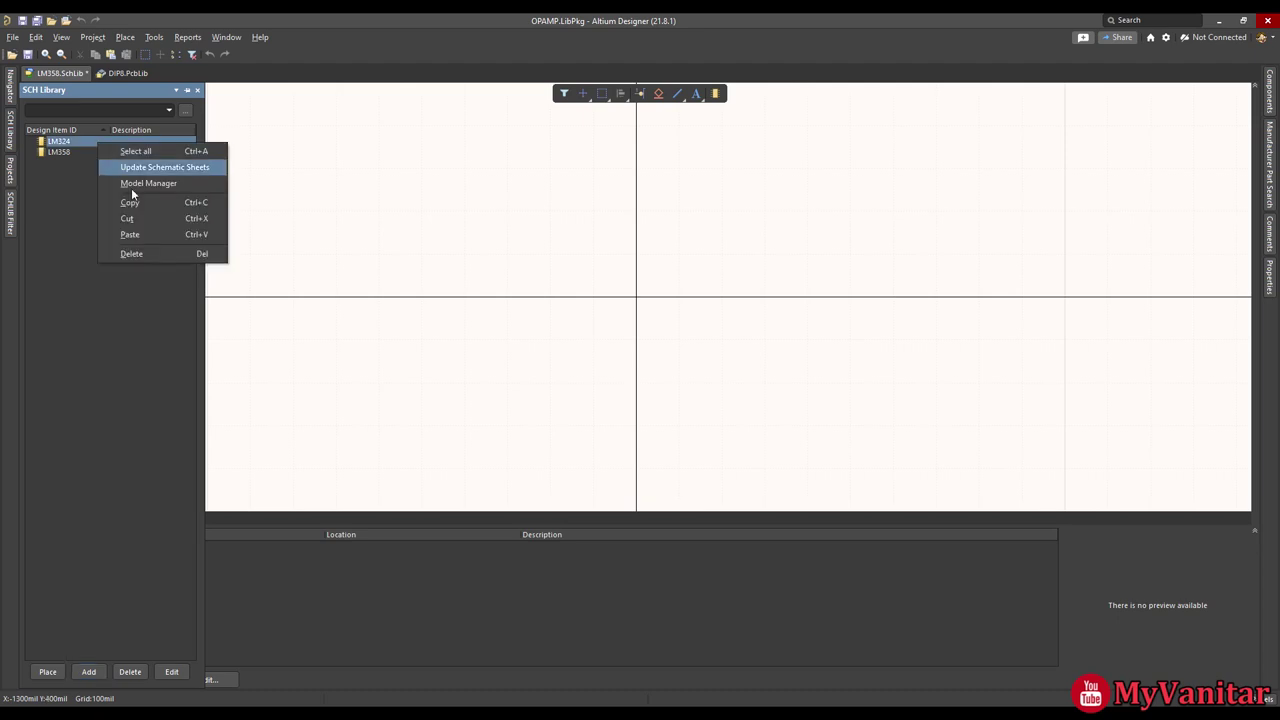
{"action": "left_click", "coordinate": [155, 255]}
{"action": "left_click", "coordinate": [645, 392]}
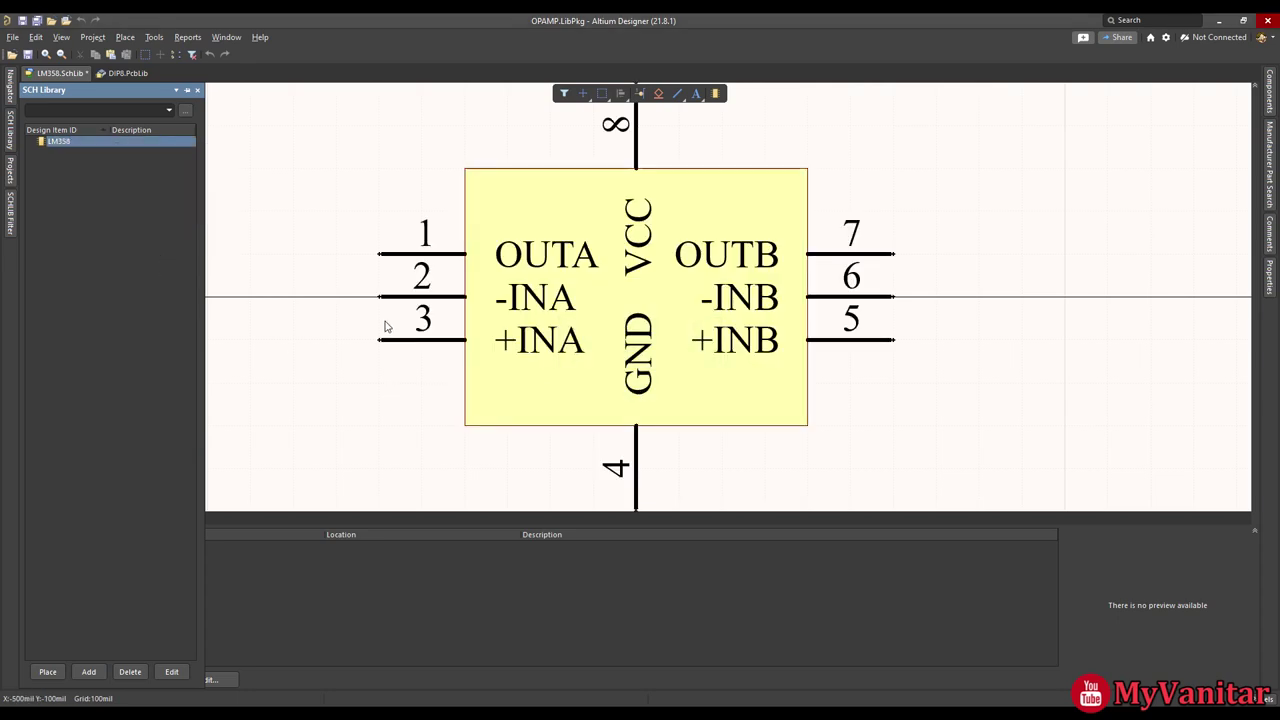
Save the schematic library and switch to the DIP8.PcbLib footprint library.
{"action": "scroll", "coordinate": [390, 220], "scroll_direction": "down", "scroll_amount": 2, "text": "ctrl"}
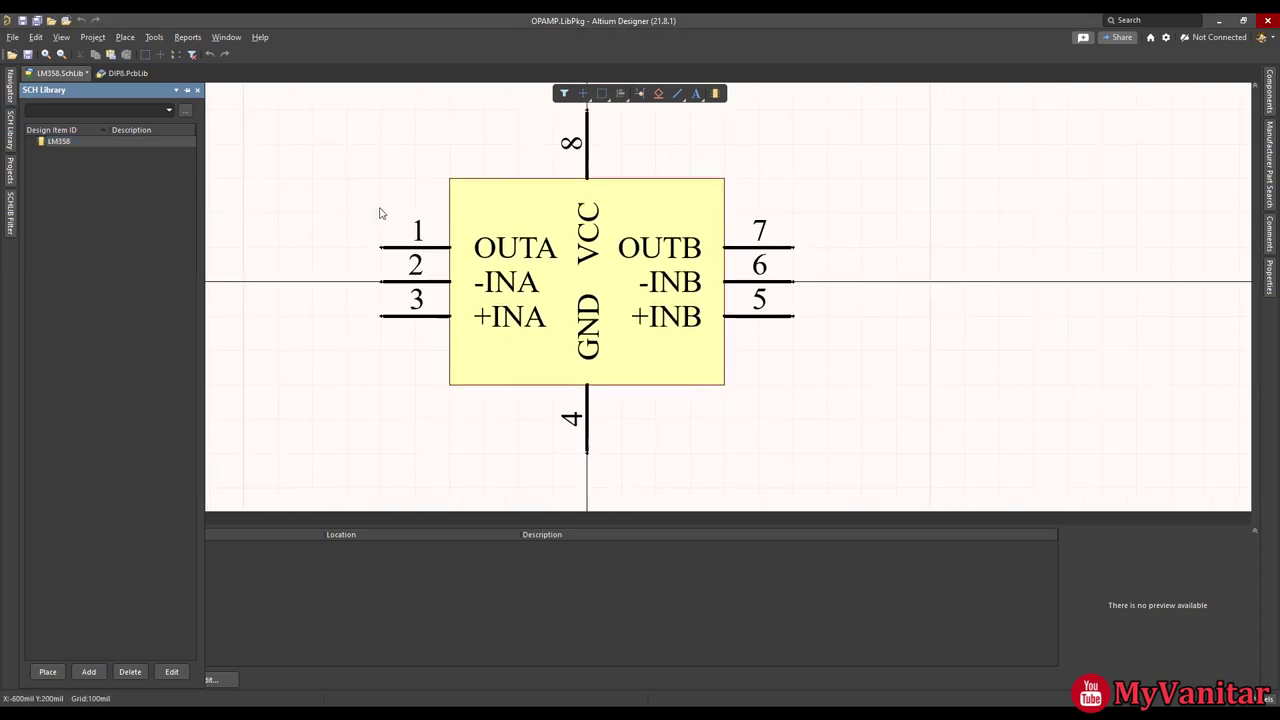
{"action": "scroll", "coordinate": [400, 235], "scroll_direction": "down", "scroll_amount": 1, "text": "ctrl"}
{"action": "right_click_drag", "start_coordinate": [383, 260], "coordinate": [379, 260]}
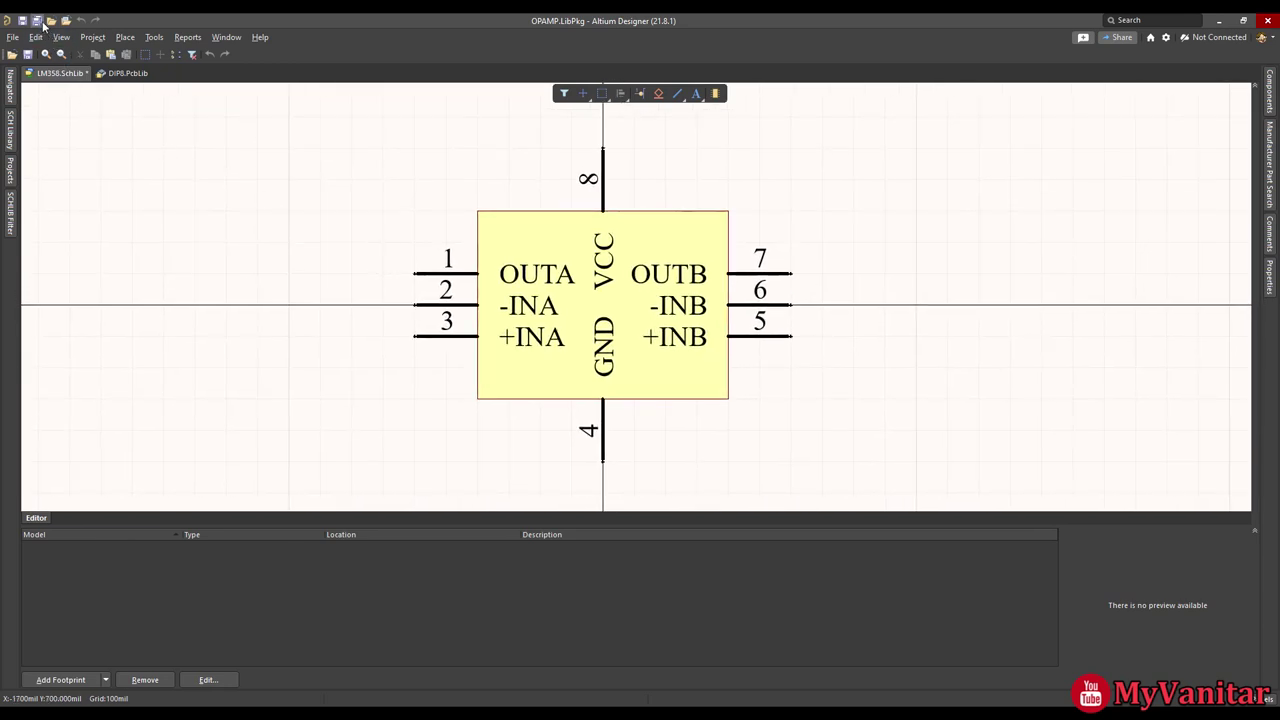
{"action": "right_click_drag", "start_coordinate": [364, 263], "coordinate": [363, 257]}
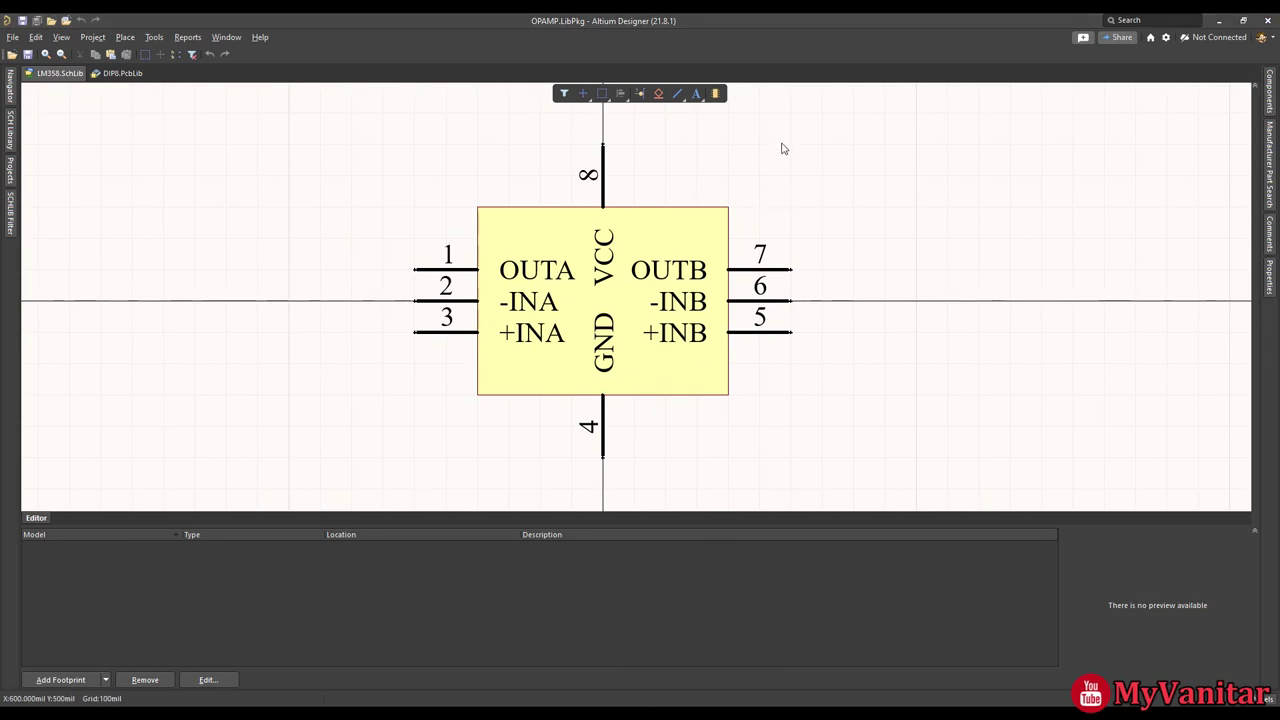
{"action": "key", "text": "ctrl+Tab"}
{"action": "key", "text": "shift+h"}
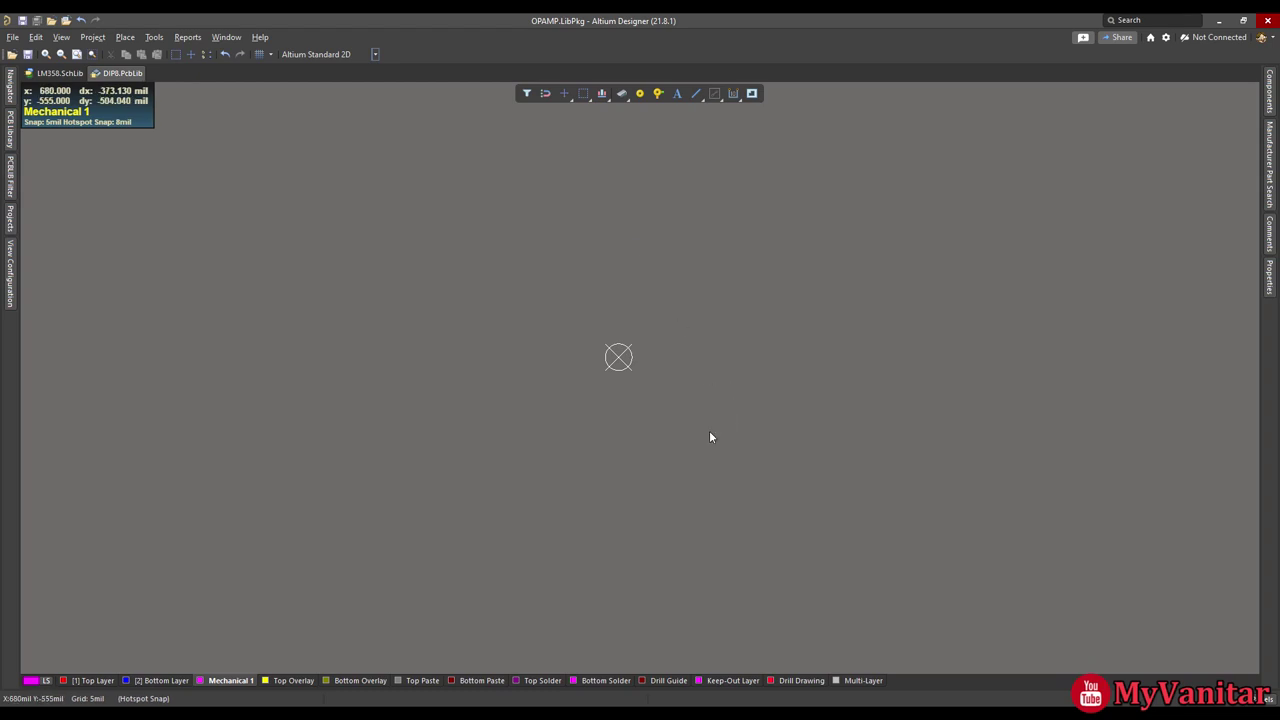
{"action": "right_click_drag", "start_coordinate": [712, 436], "coordinate": [708, 417]}
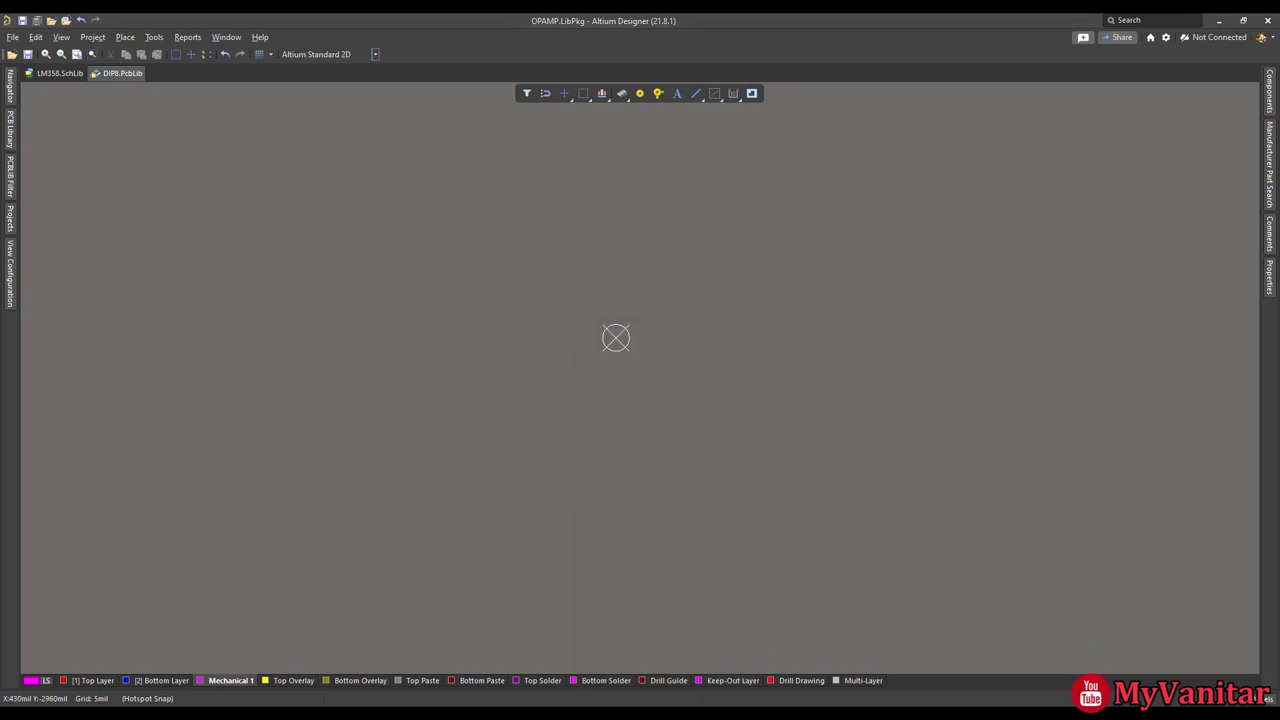
Examine the PDIP-8 mechanical case outline and its dimension table on page 12 of the LM358 datasheet.
{"action": "key", "text": "alt+Tab"}
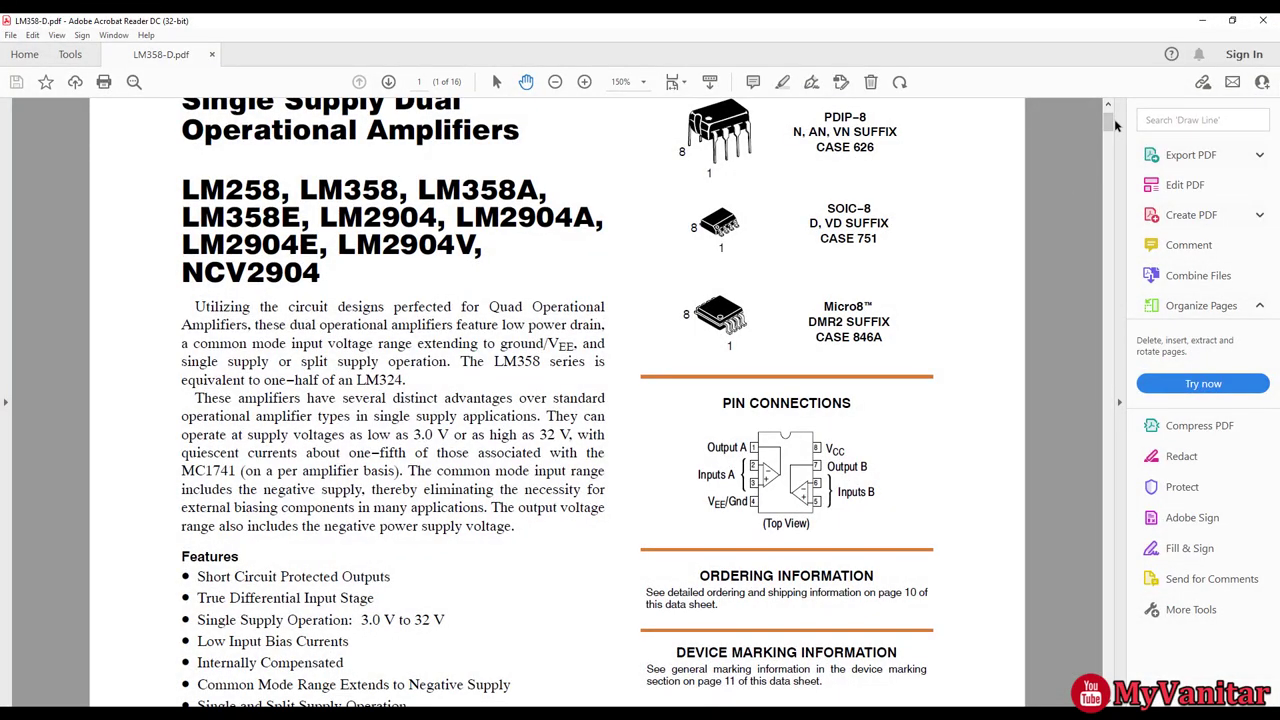
{"action": "scroll", "coordinate": [1110, 122], "scroll_direction": "up", "scroll_amount": 3}
{"action": "left_click_drag", "start_coordinate": [1110, 122], "coordinate": [1077, 523]}
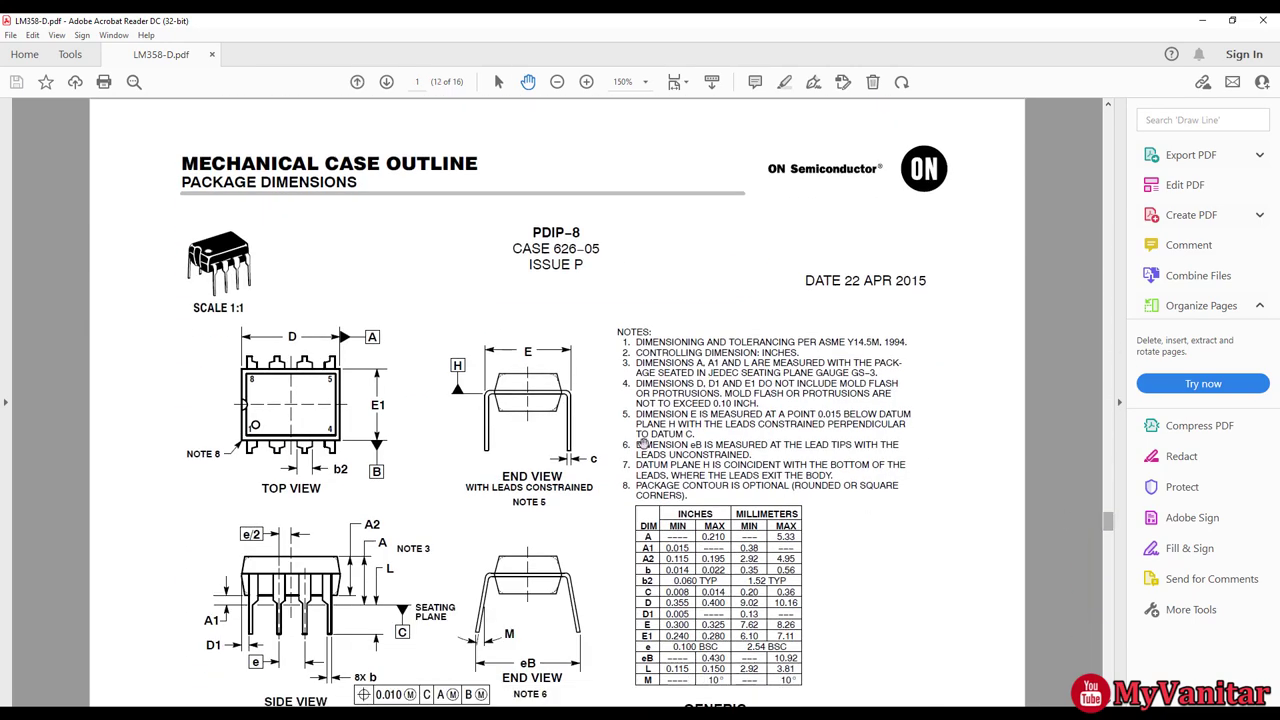
{"action": "scroll", "coordinate": [424, 316], "scroll_direction": "down", "scroll_amount": 1}
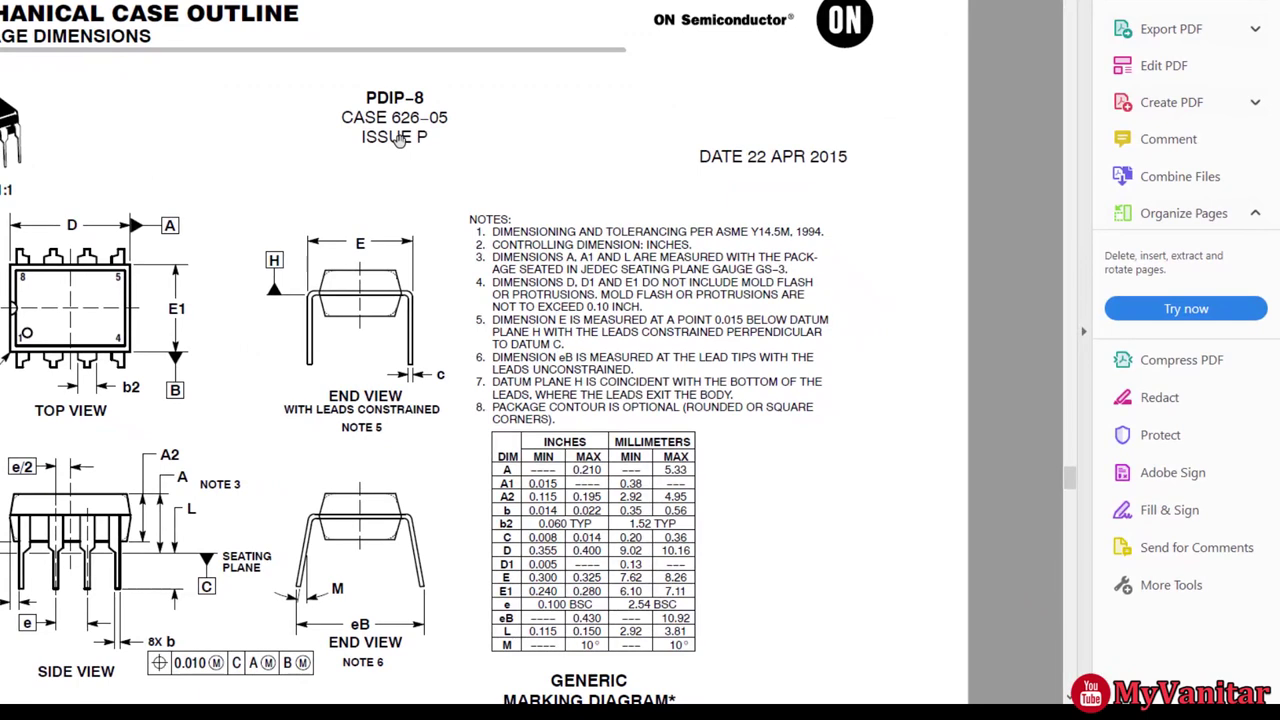
{"action": "scroll", "coordinate": [440, 300], "scroll_direction": "down", "scroll_amount": 3}
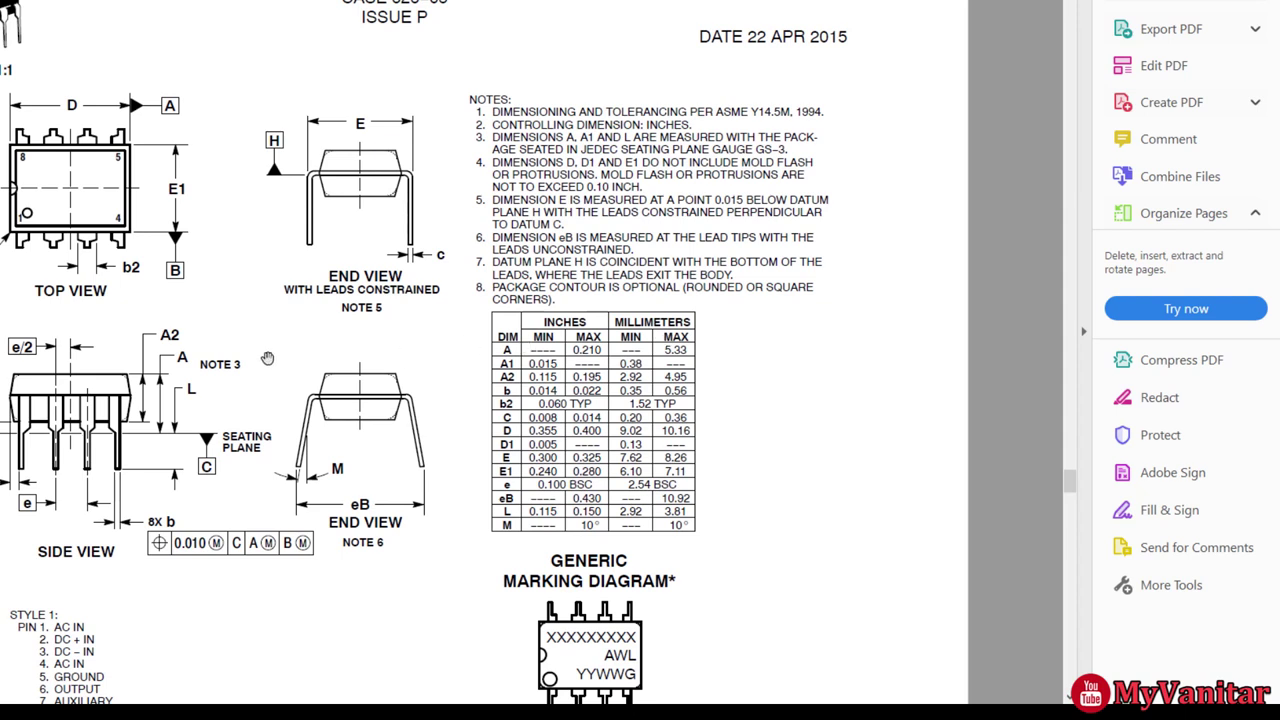
{"action": "scroll", "coordinate": [248, 335], "scroll_direction": "down", "scroll_amount": 1}
{"action": "scroll", "coordinate": [250, 320], "scroll_direction": "down", "scroll_amount": 1}
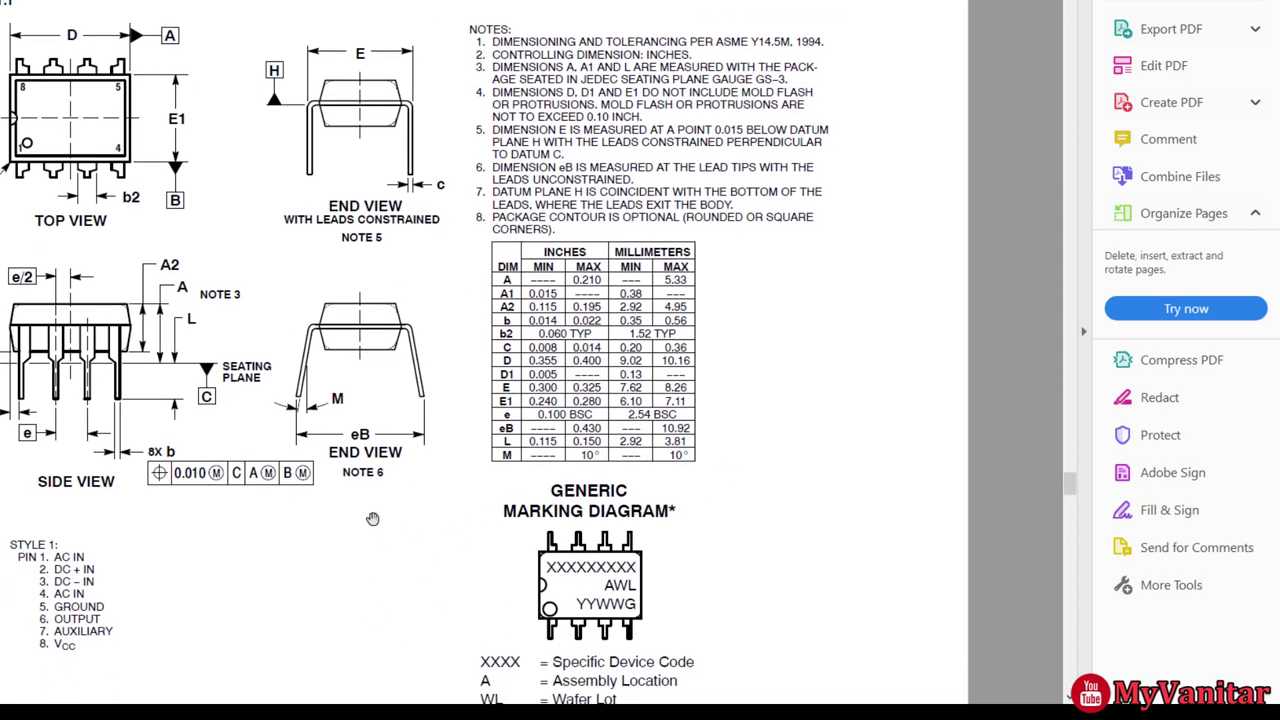
{"action": "scroll", "coordinate": [430, 549], "scroll_direction": "down", "scroll_amount": 1}
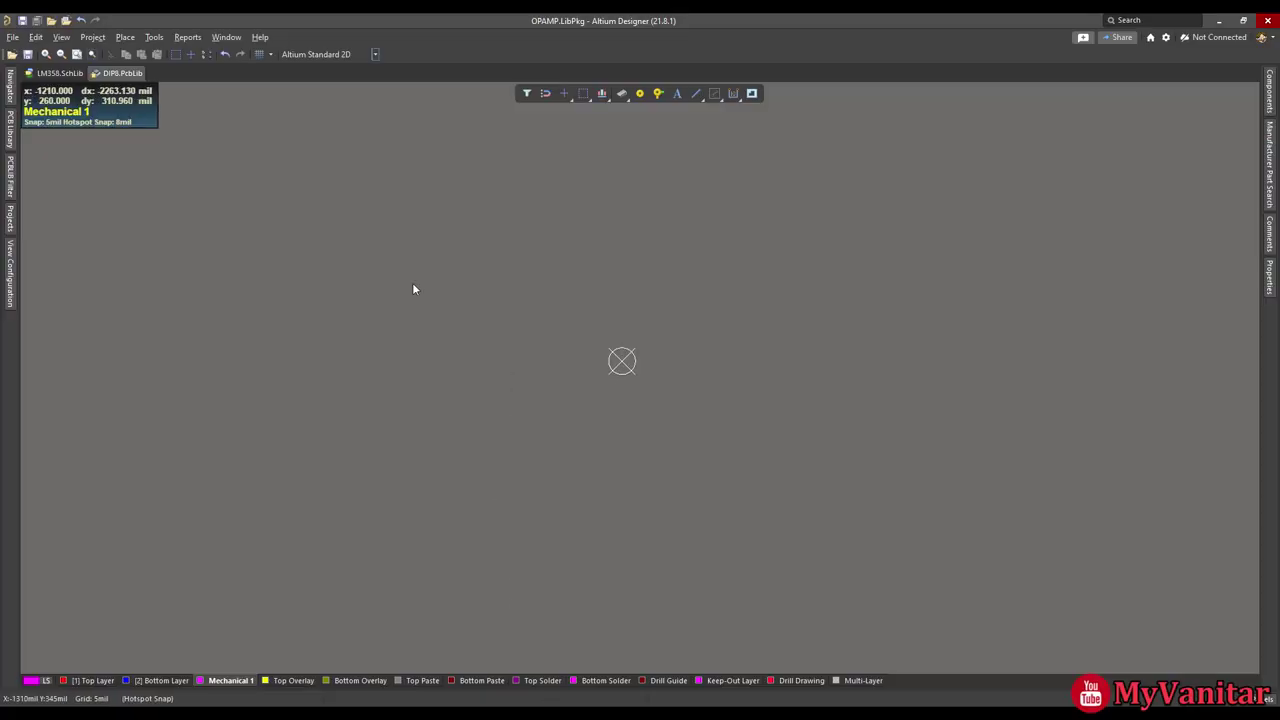
Start the Footprint Wizard and choose the Dual In-line Packages (DIP) pattern with metric (mm) units.
{"action": "left_click", "coordinate": [154, 37]}
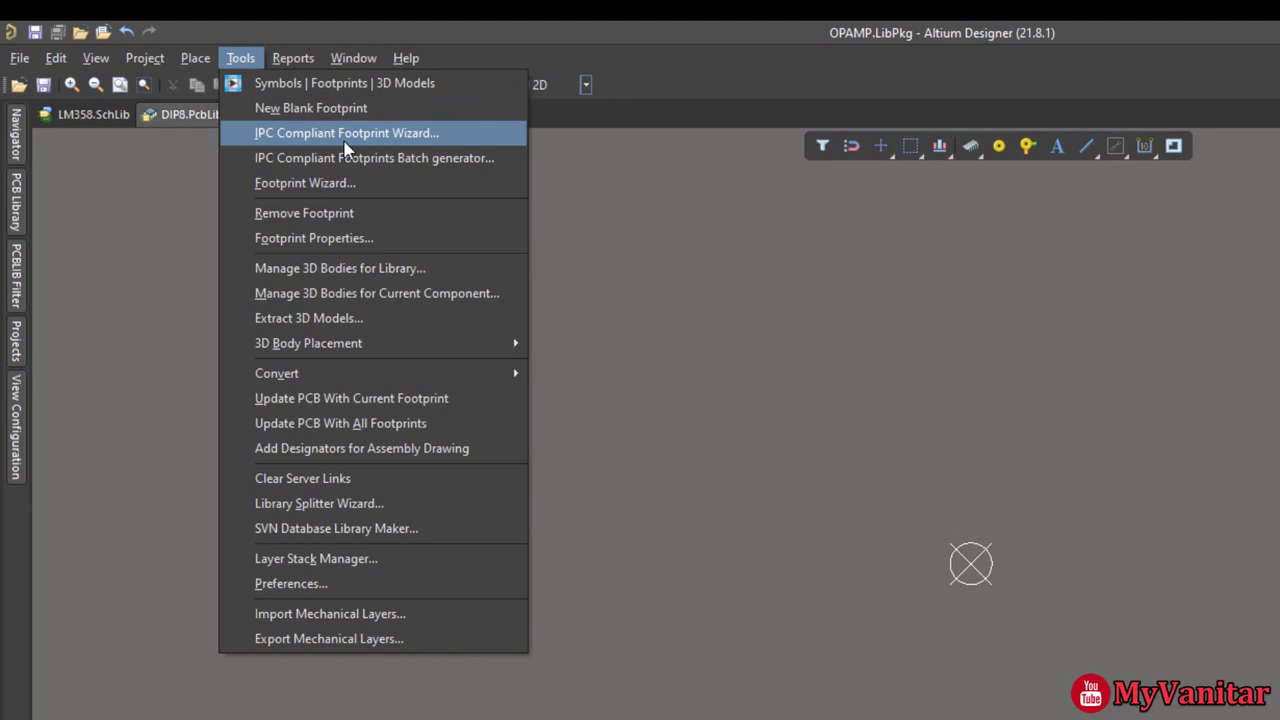
{"action": "left_click", "coordinate": [378, 183]}
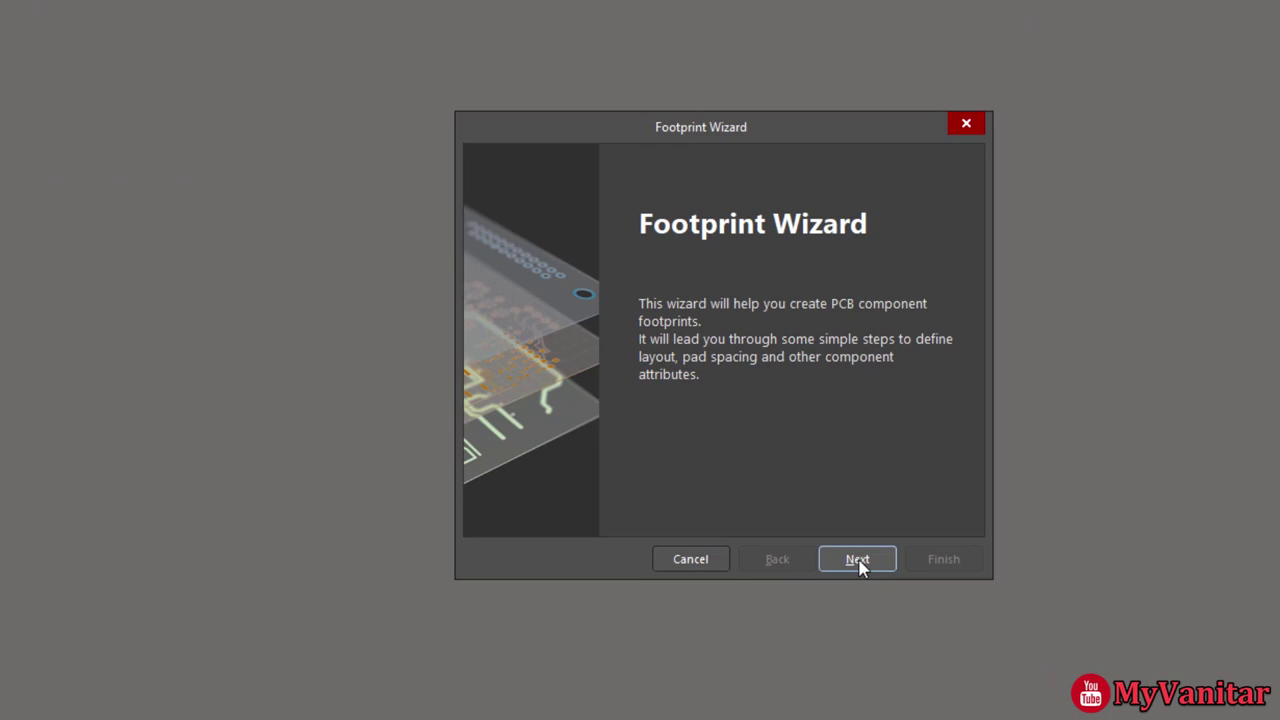
{"action": "left_click", "coordinate": [858, 562]}
{"action": "left_click", "coordinate": [751, 556]}
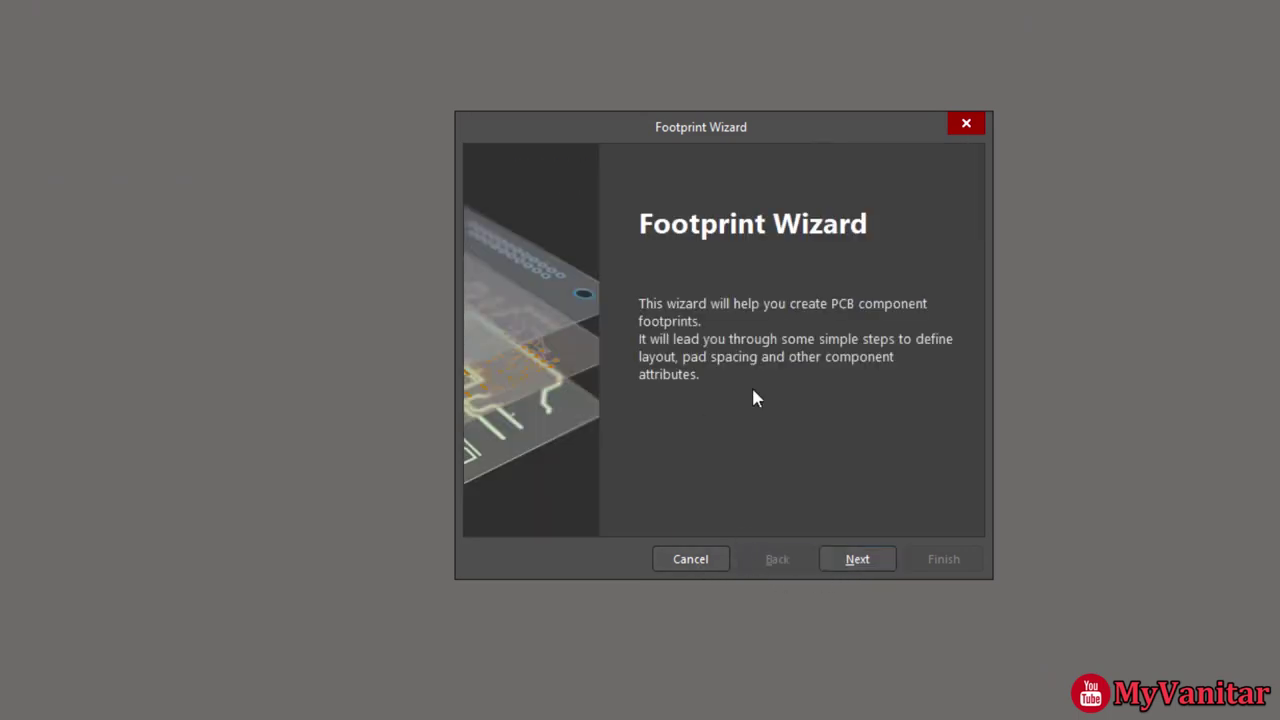
{"action": "left_click", "coordinate": [857, 562]}
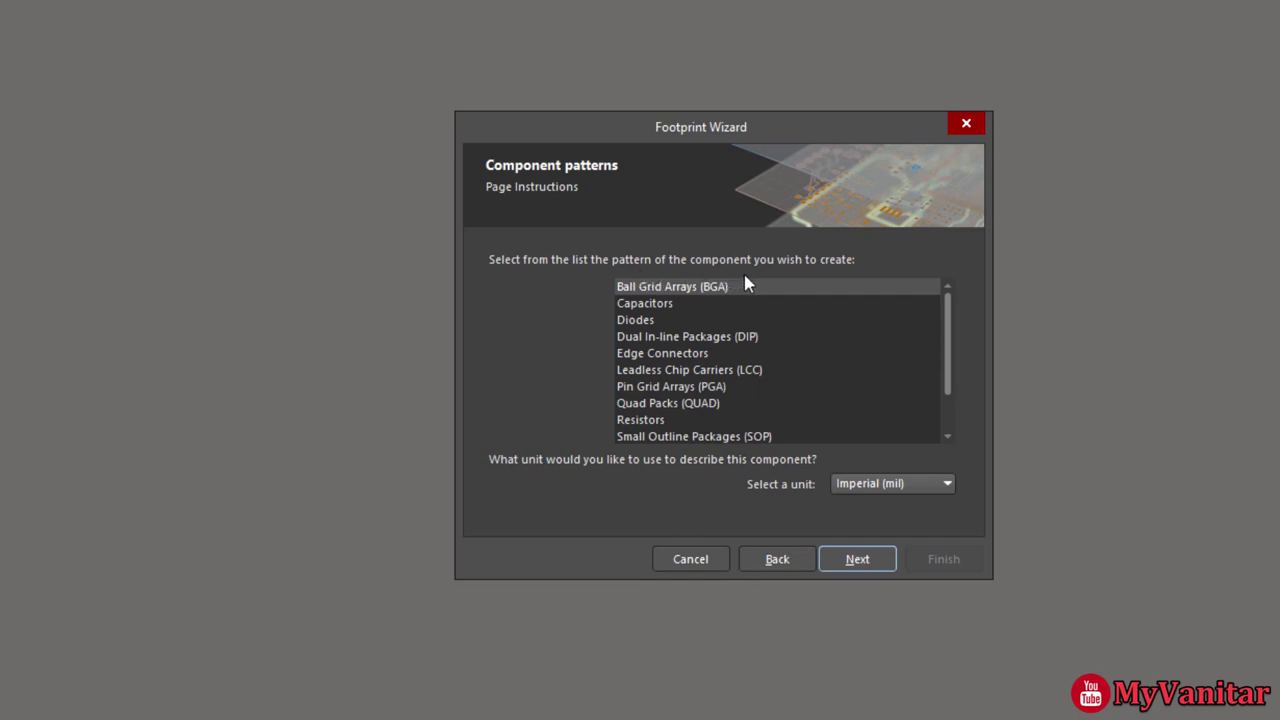
{"action": "left_click", "coordinate": [771, 339]}
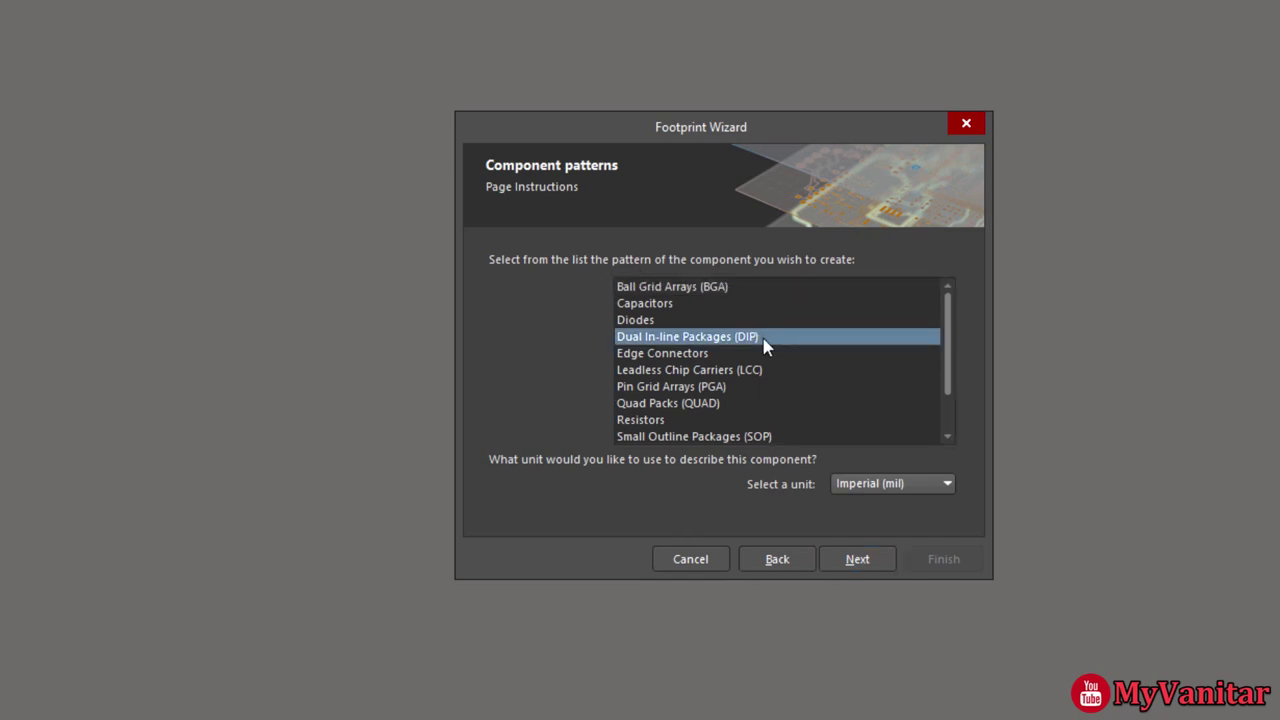
{"action": "left_click", "coordinate": [912, 484]}
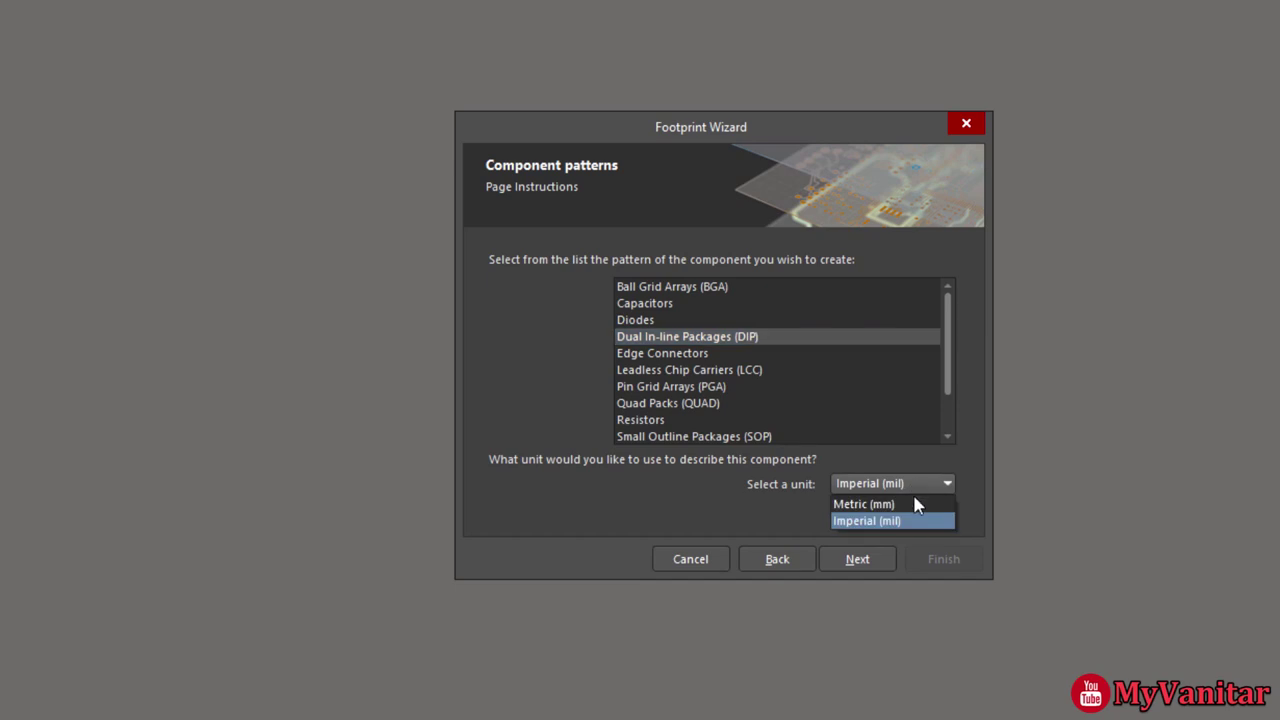
{"action": "left_click", "coordinate": [864, 504]}
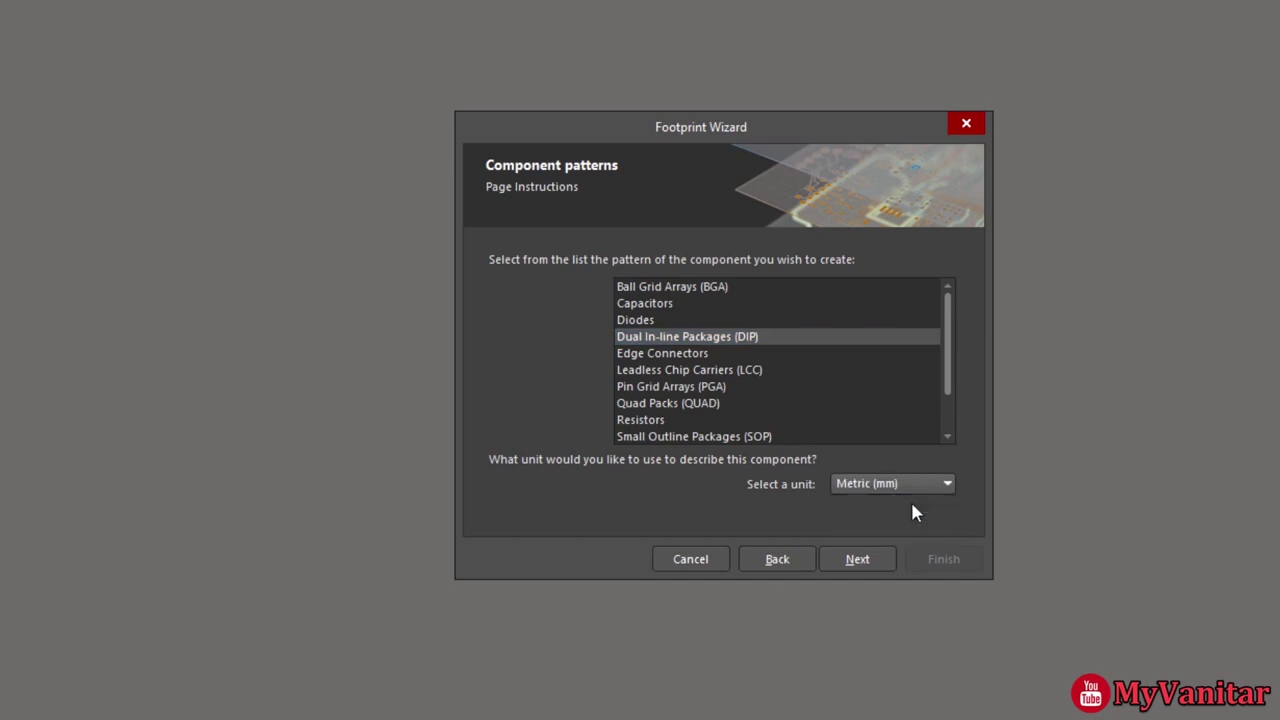
{"action": "left_click", "coordinate": [872, 566]}
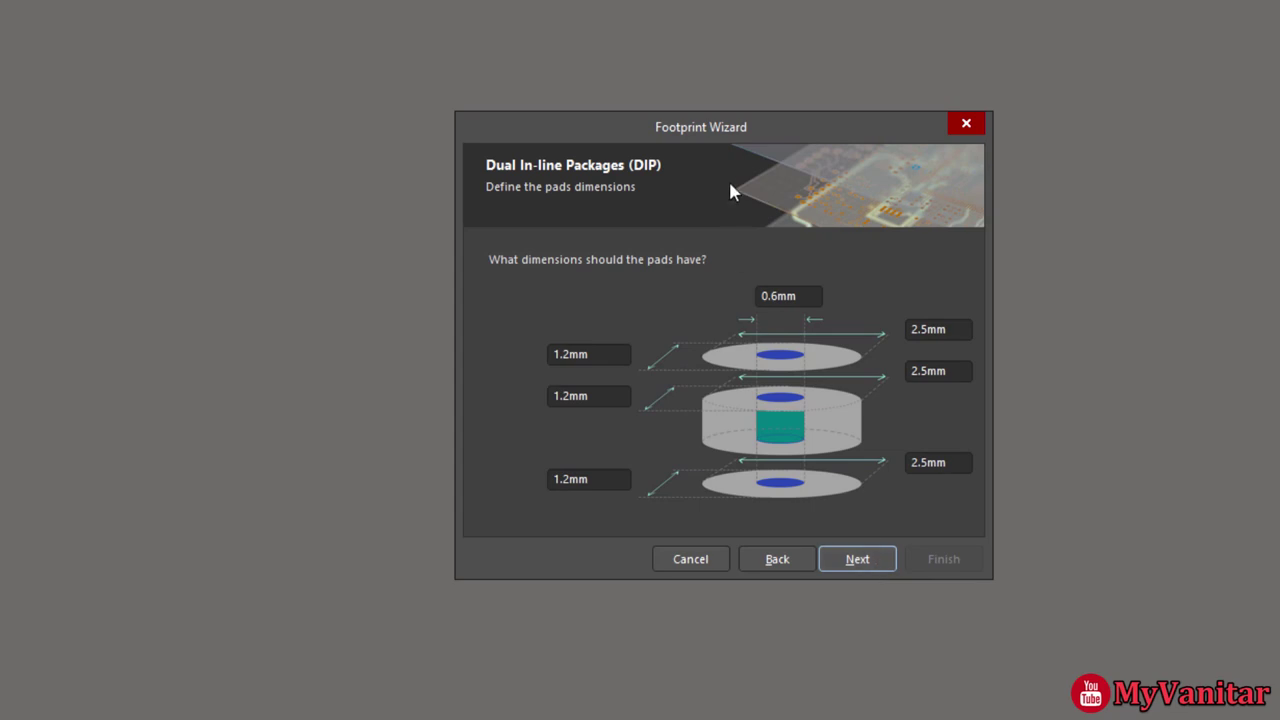
Examine the PDIP-8 case drawings and dimension table in the datasheet for the pad dimensions.
{"action": "left_click_drag", "start_coordinate": [752, 126], "coordinate": [750, 104]}
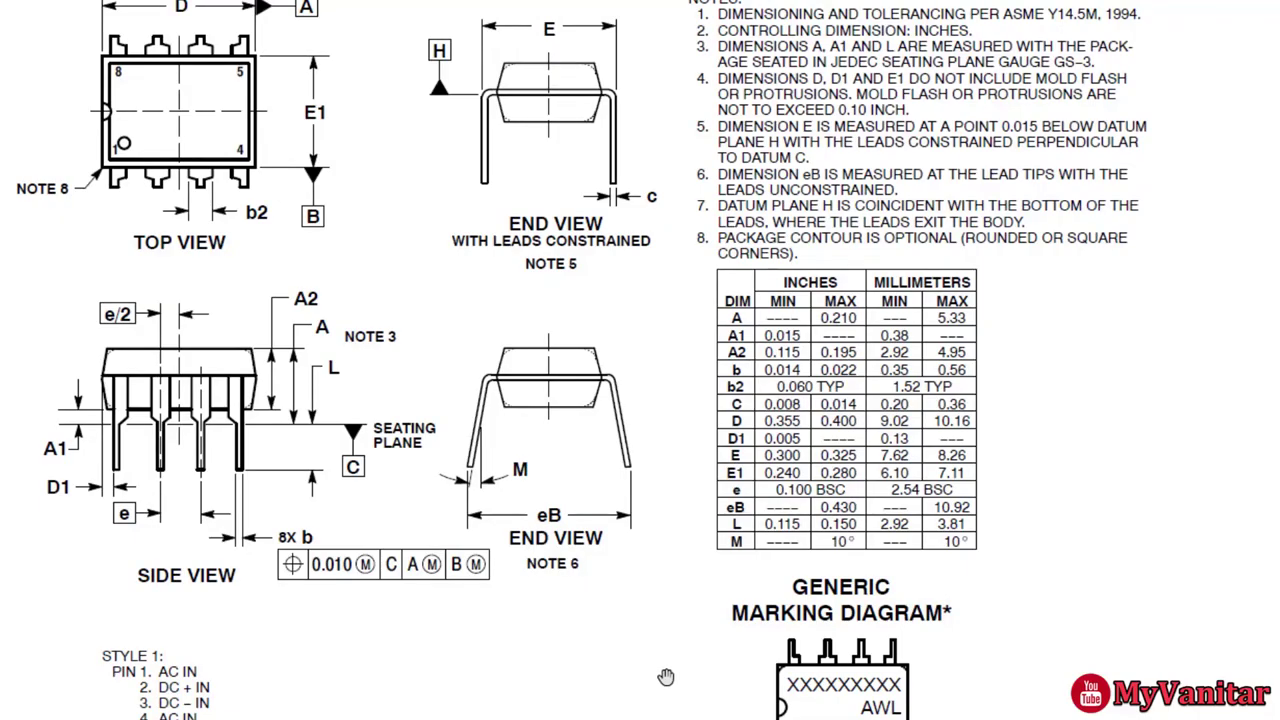
{"action": "scroll", "coordinate": [663, 640], "scroll_direction": "down", "scroll_amount": 1}
{"action": "scroll", "coordinate": [479, 591], "scroll_direction": "up", "scroll_amount": 1}
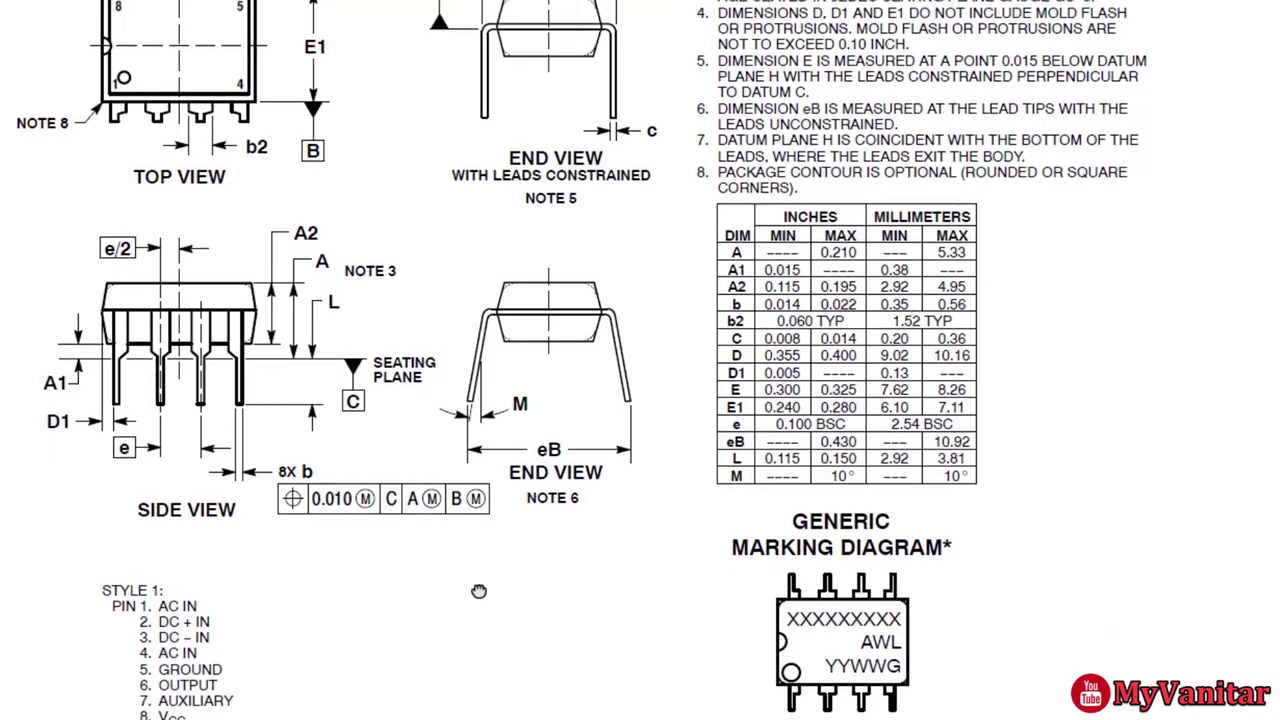
{"action": "scroll", "coordinate": [479, 591], "scroll_direction": "up", "scroll_amount": 1}
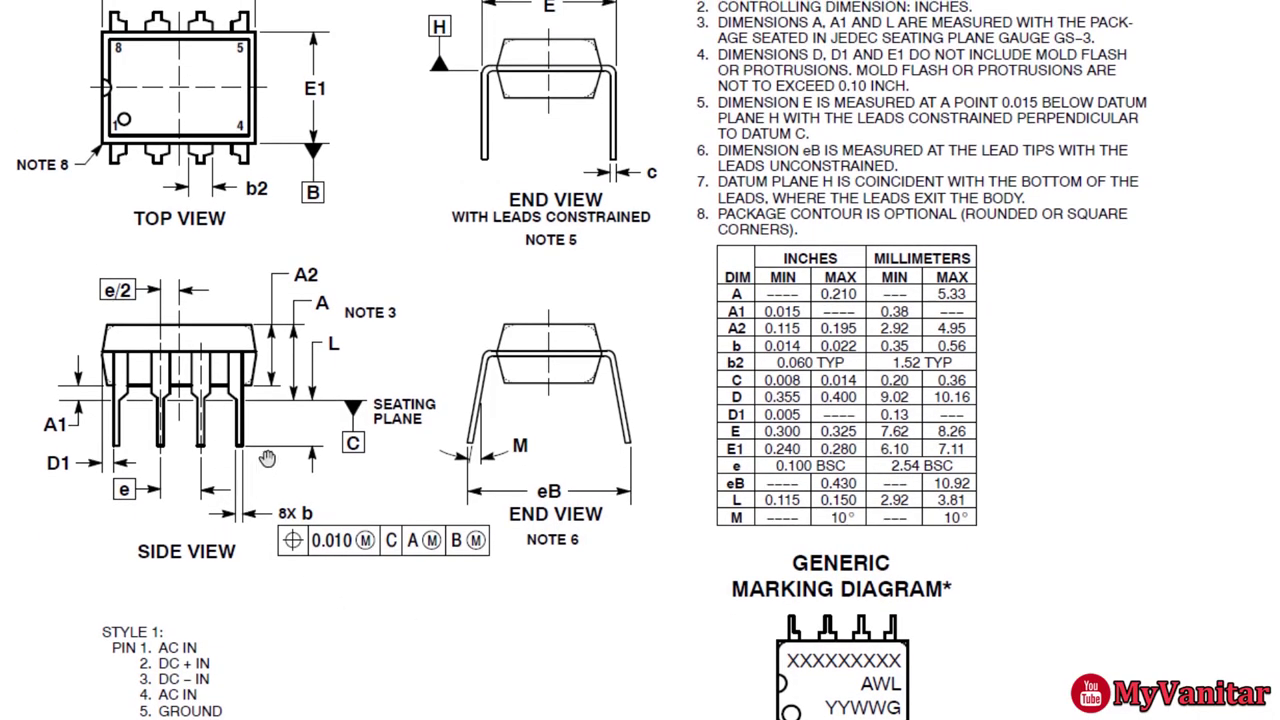
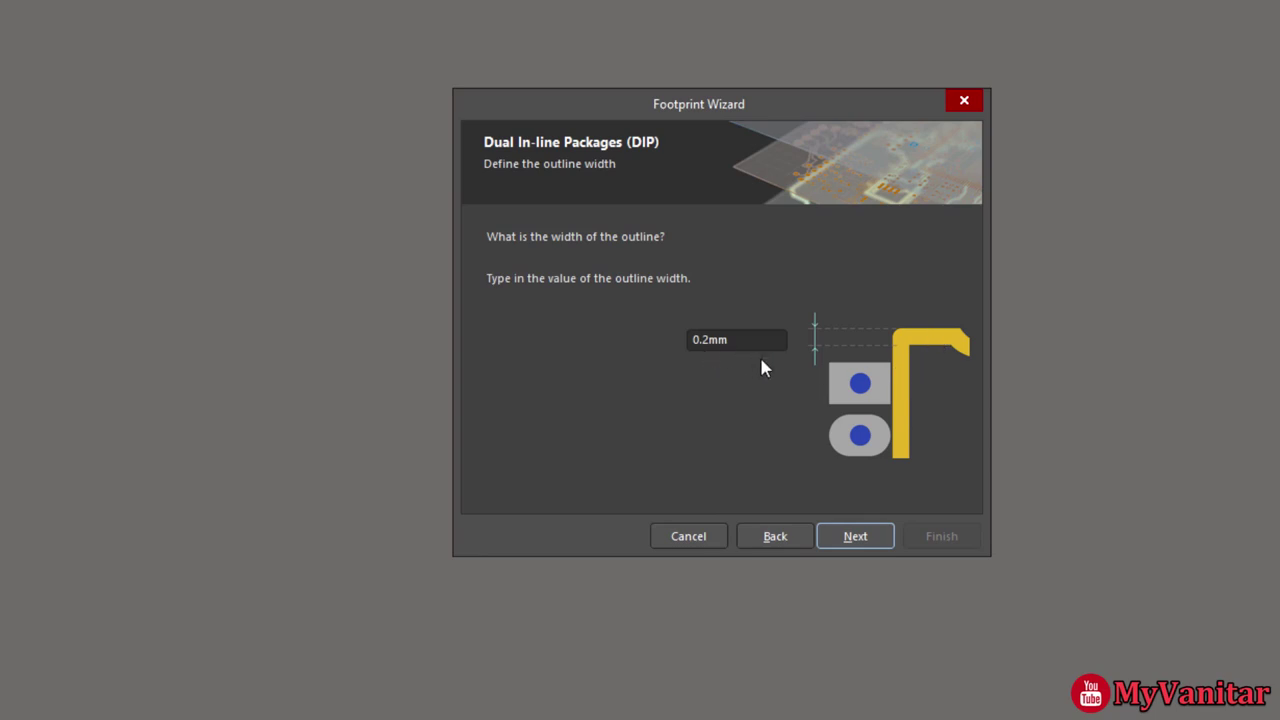
Accept the 0.2 mm outline width and set the DIP's total number of pads to 8.
{"action": "left_click", "coordinate": [850, 538]}
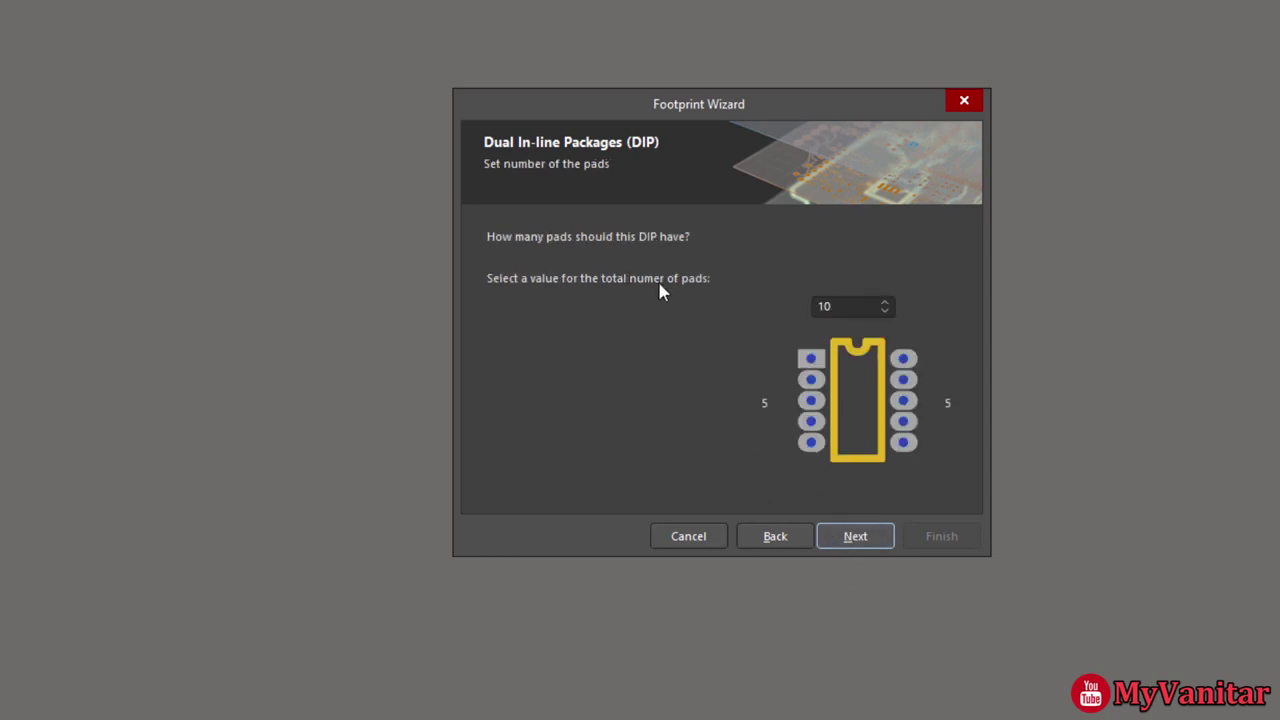
{"action": "left_click", "coordinate": [883, 311]}
{"action": "type", "text": "8"}
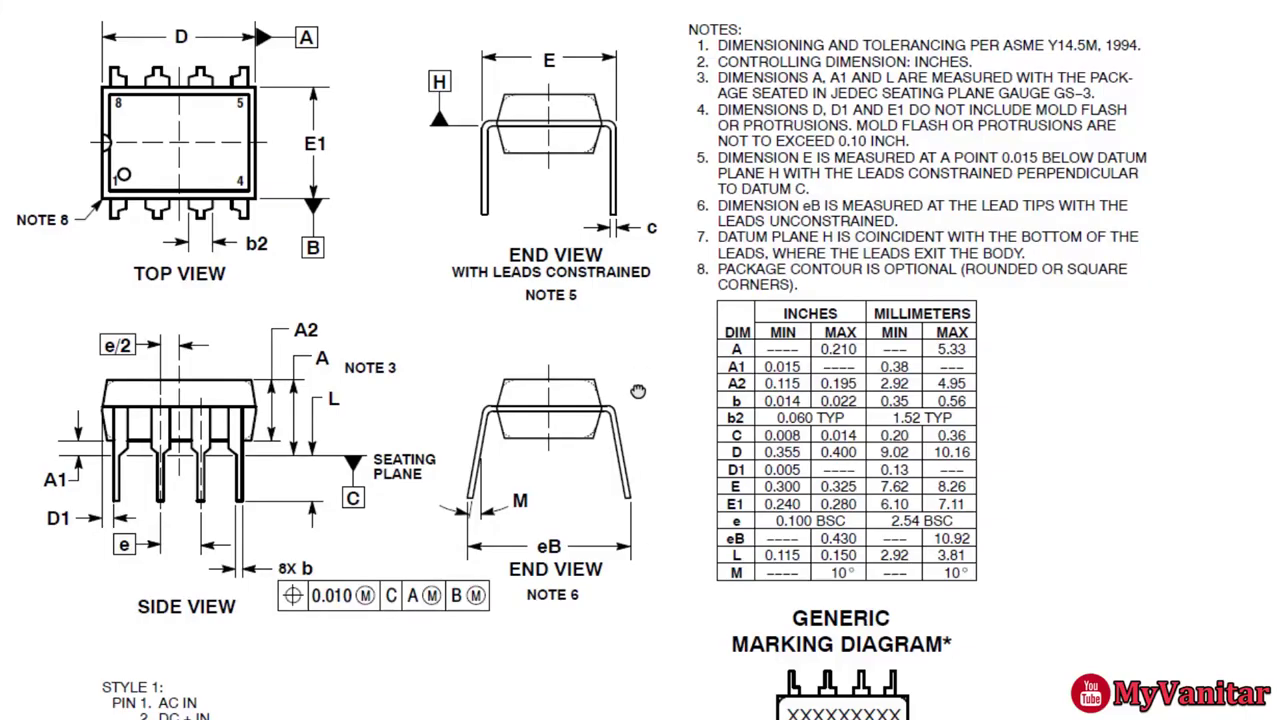
{"action": "scroll", "coordinate": [718, 436], "scroll_direction": "down", "scroll_amount": 3}
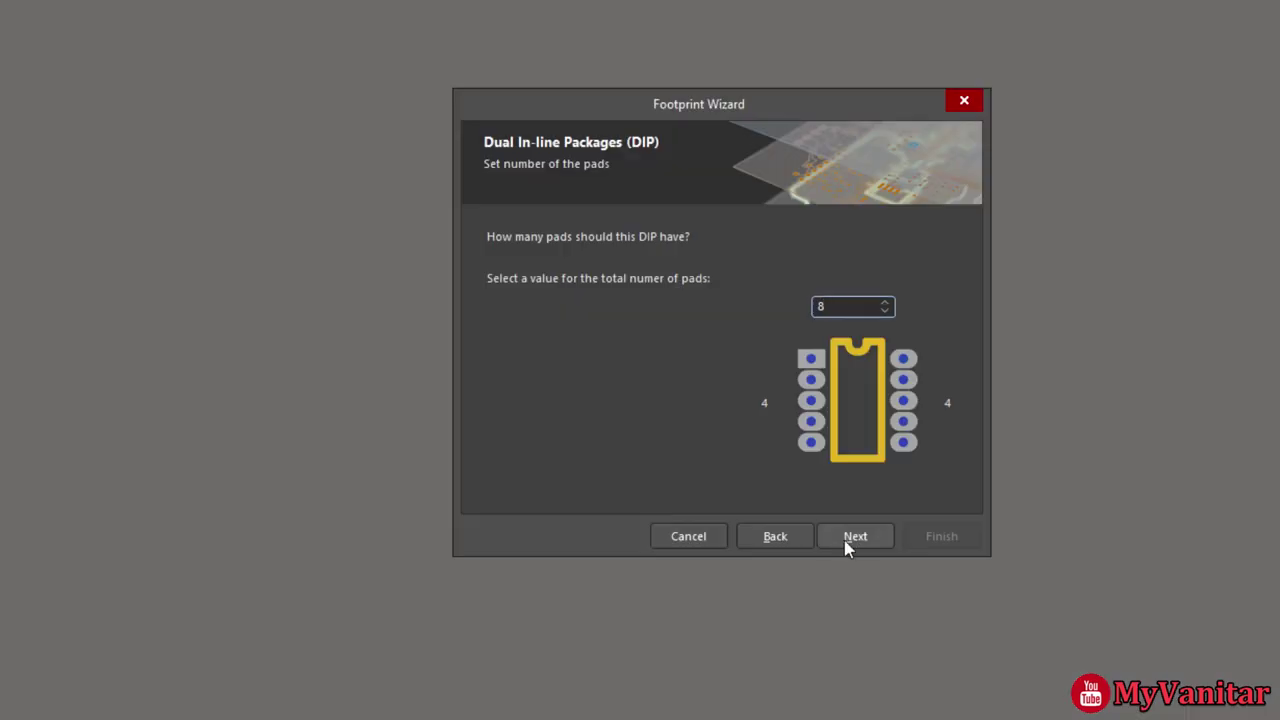
{"action": "left_click", "coordinate": [848, 538]}
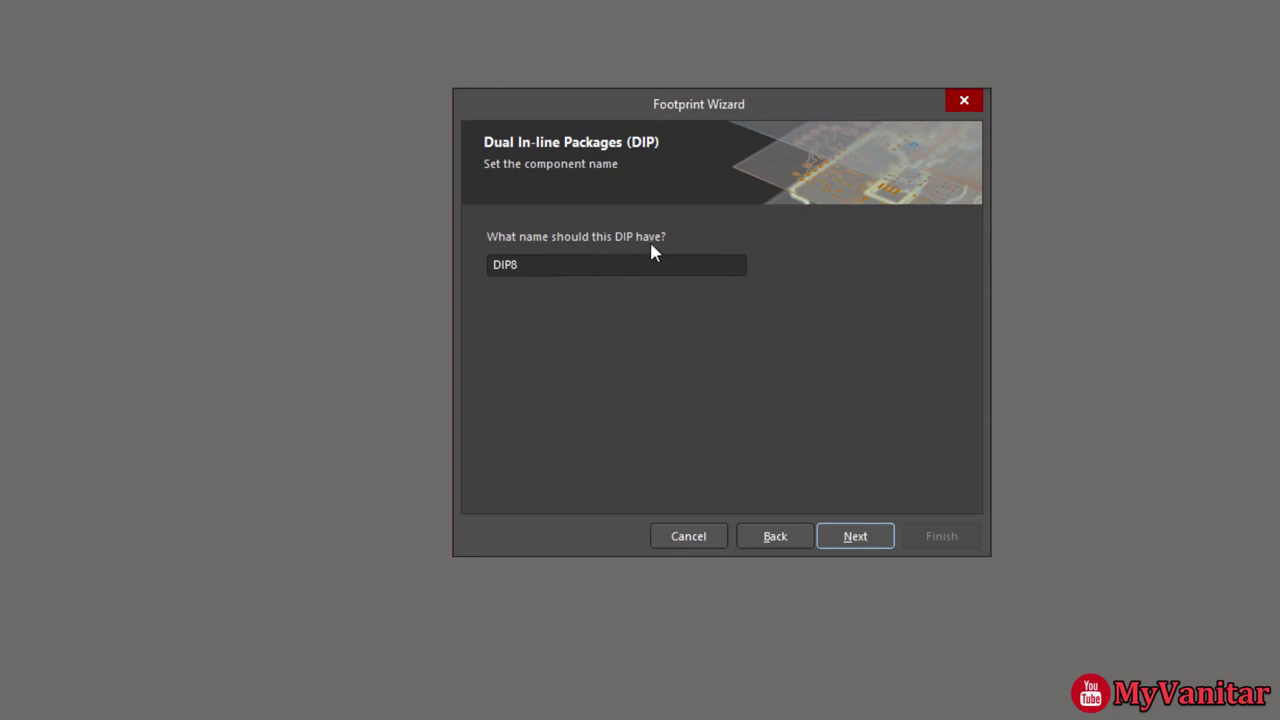
Keep DIP8 as the footprint name and finish the wizard to generate the footprint.
{"action": "double_click", "coordinate": [540, 262]}
{"action": "left_click", "coordinate": [543, 262]}
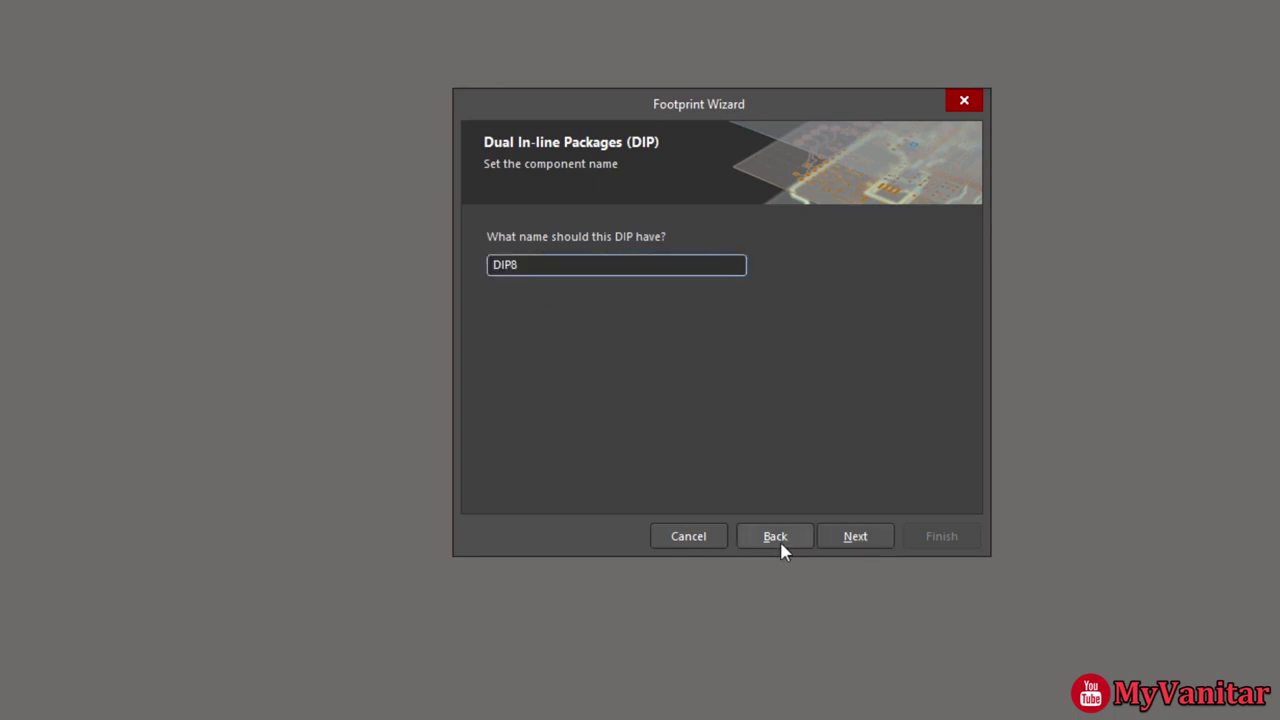
{"action": "left_click", "coordinate": [852, 537]}
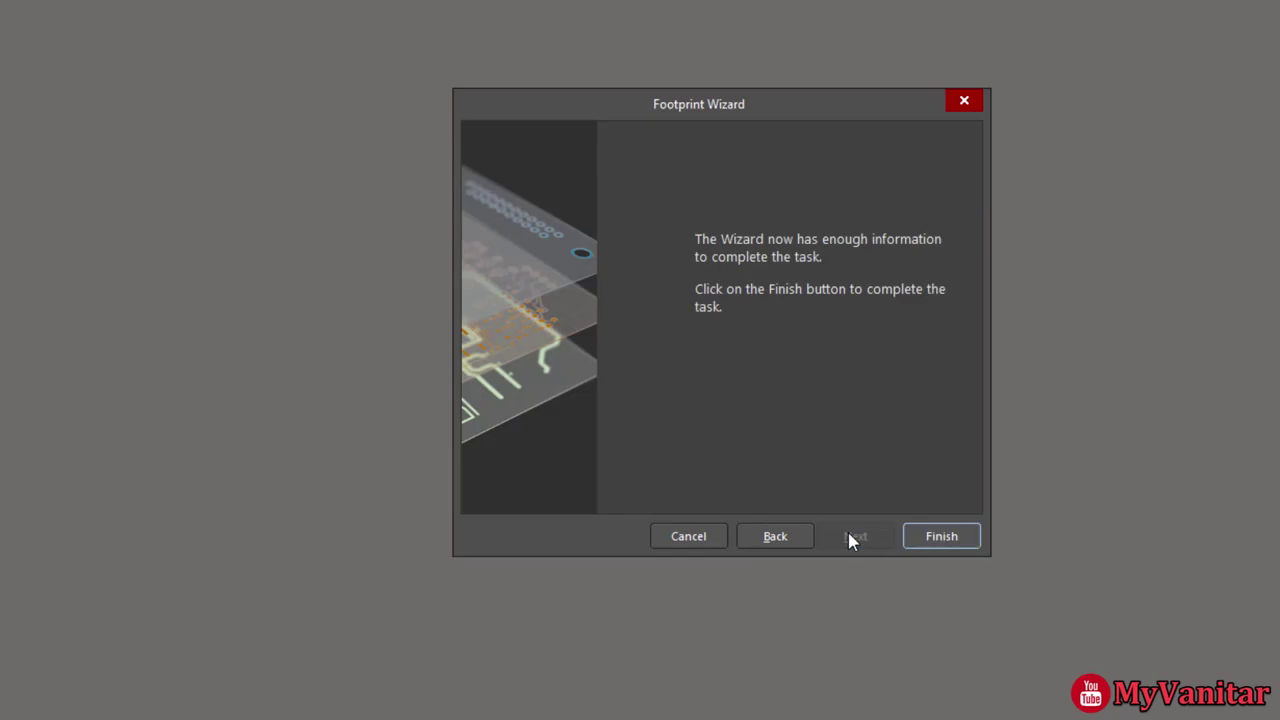
{"action": "left_click", "coordinate": [941, 536]}
Save all open library documents with the generated DIP8 footprint.
{"action": "right_click_drag", "start_coordinate": [796, 497], "coordinate": [767, 475]}
{"action": "scroll", "coordinate": [765, 468], "scroll_direction": "down", "scroll_amount": 2, "text": "ctrl"}
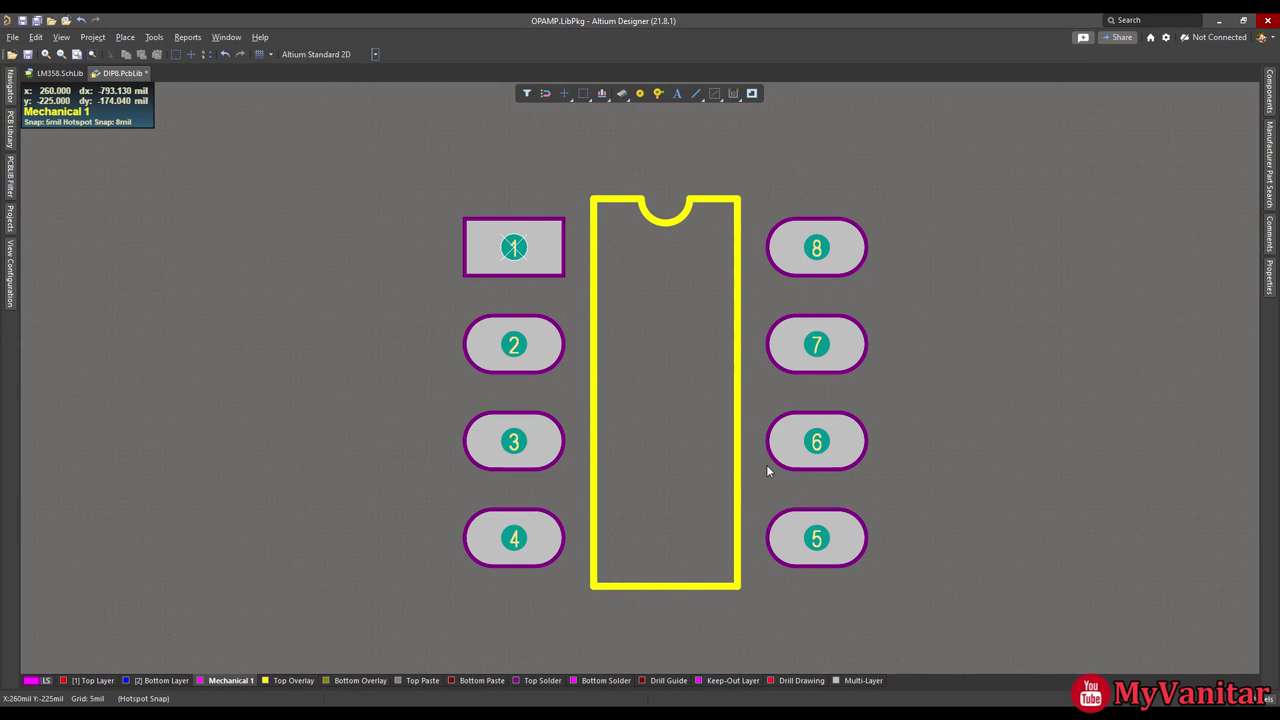
{"action": "mouse_move", "coordinate": [758, 465]}
{"action": "right_mouse_down"}
{"action": "mouse_move", "coordinate": [743, 463]}
{"action": "mouse_move", "coordinate": [749, 446]}
{"action": "right_mouse_up"}
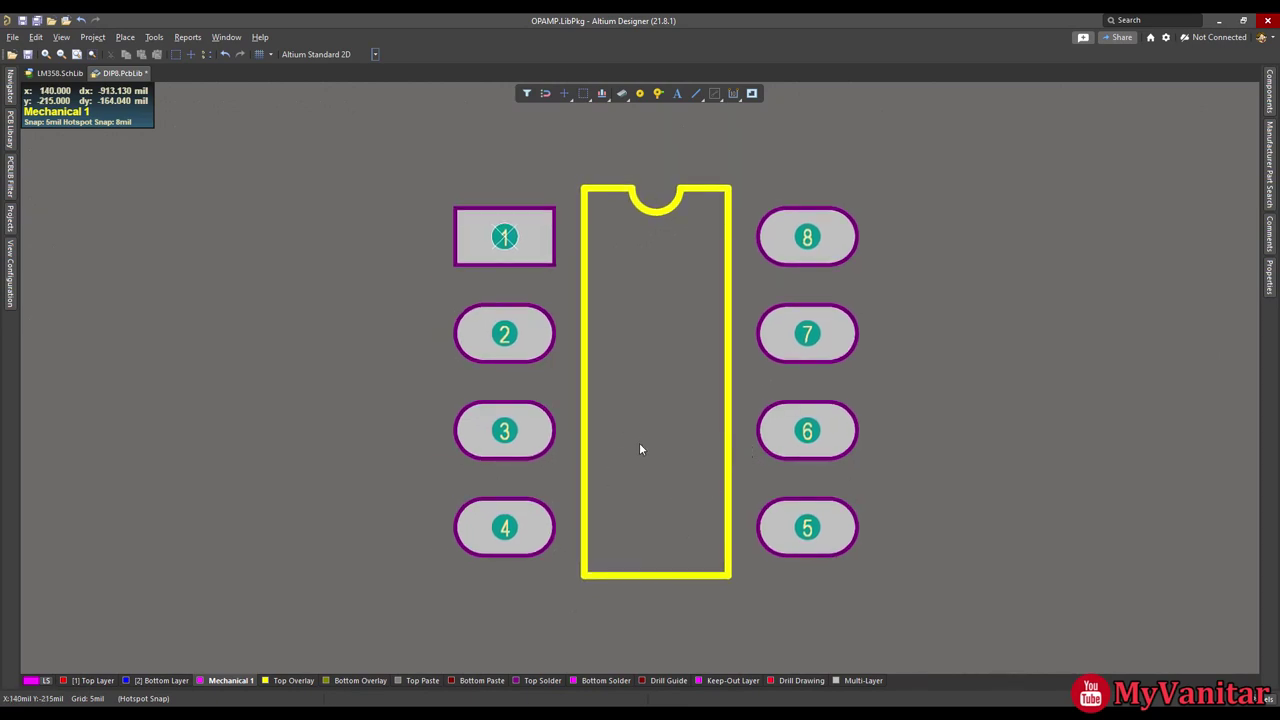
{"action": "mouse_move", "coordinate": [689, 360]}
{"action": "right_mouse_down"}
{"action": "mouse_move", "coordinate": [709, 374]}
{"action": "mouse_move", "coordinate": [685, 349]}
{"action": "right_mouse_up"}
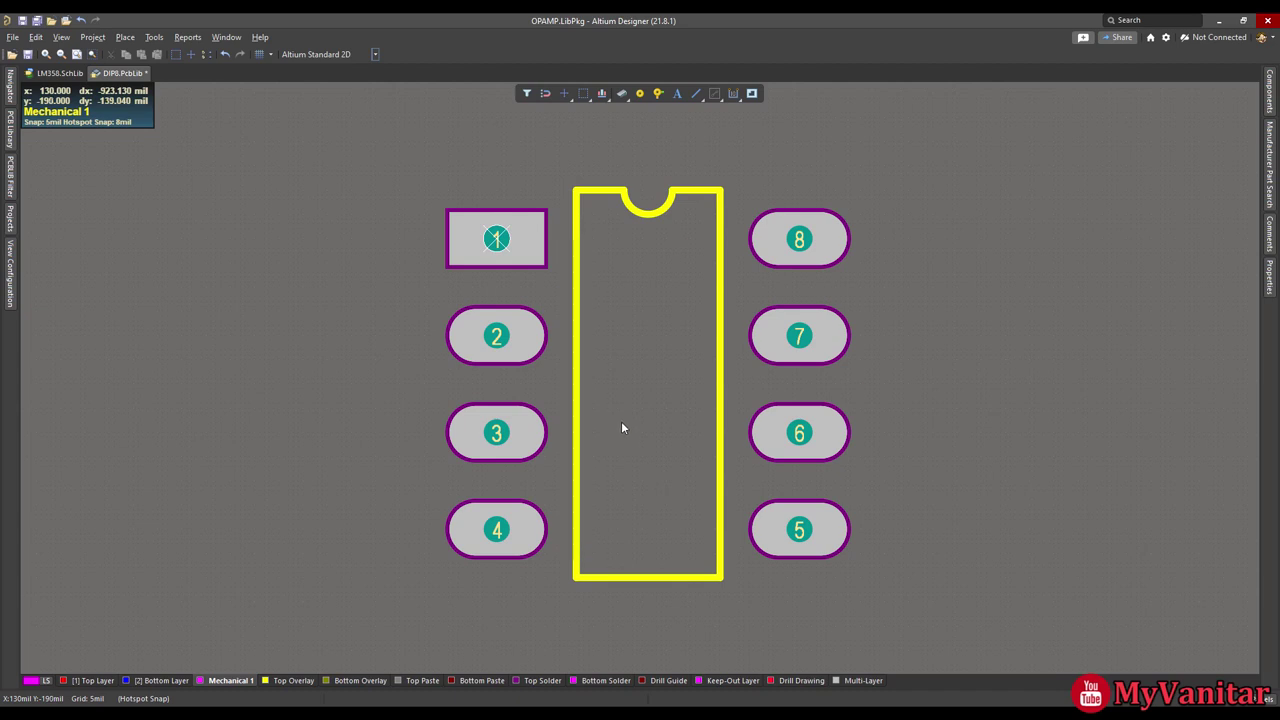
{"action": "right_click_drag", "start_coordinate": [645, 360], "coordinate": [620, 351]}
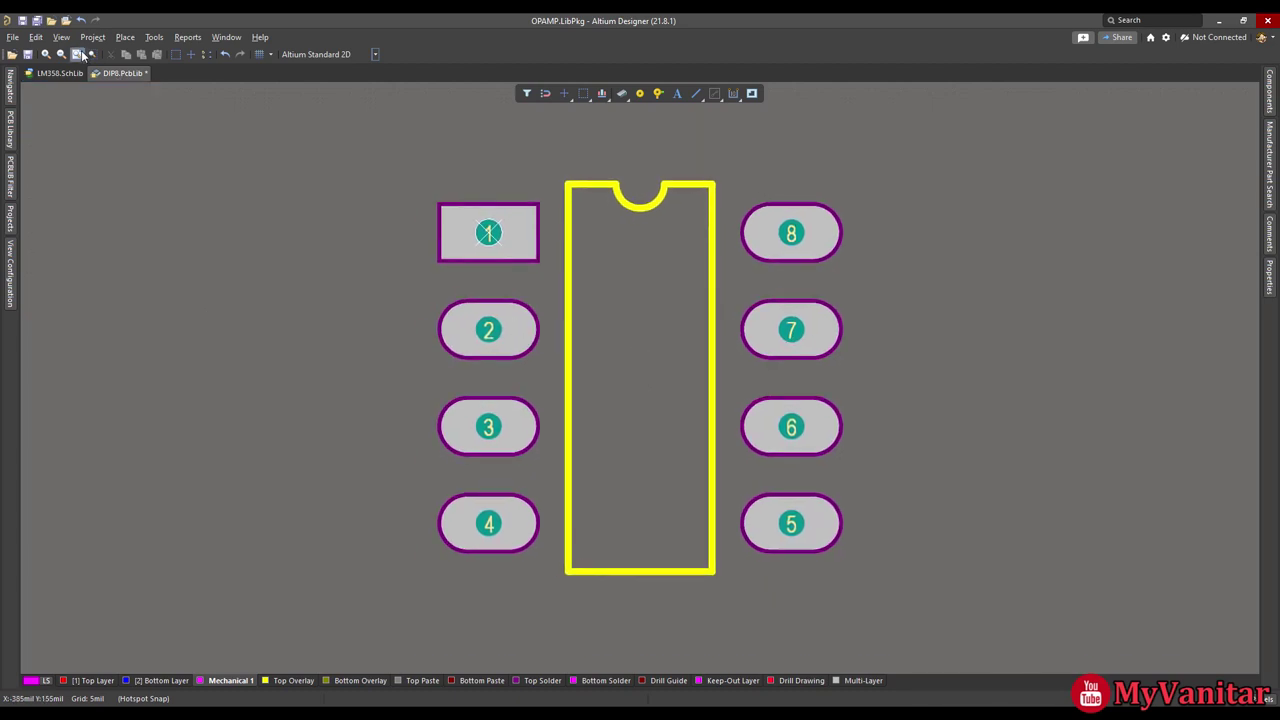
{"action": "left_click", "coordinate": [37, 20]}
{"action": "right_click_drag", "start_coordinate": [648, 323], "coordinate": [660, 337]}
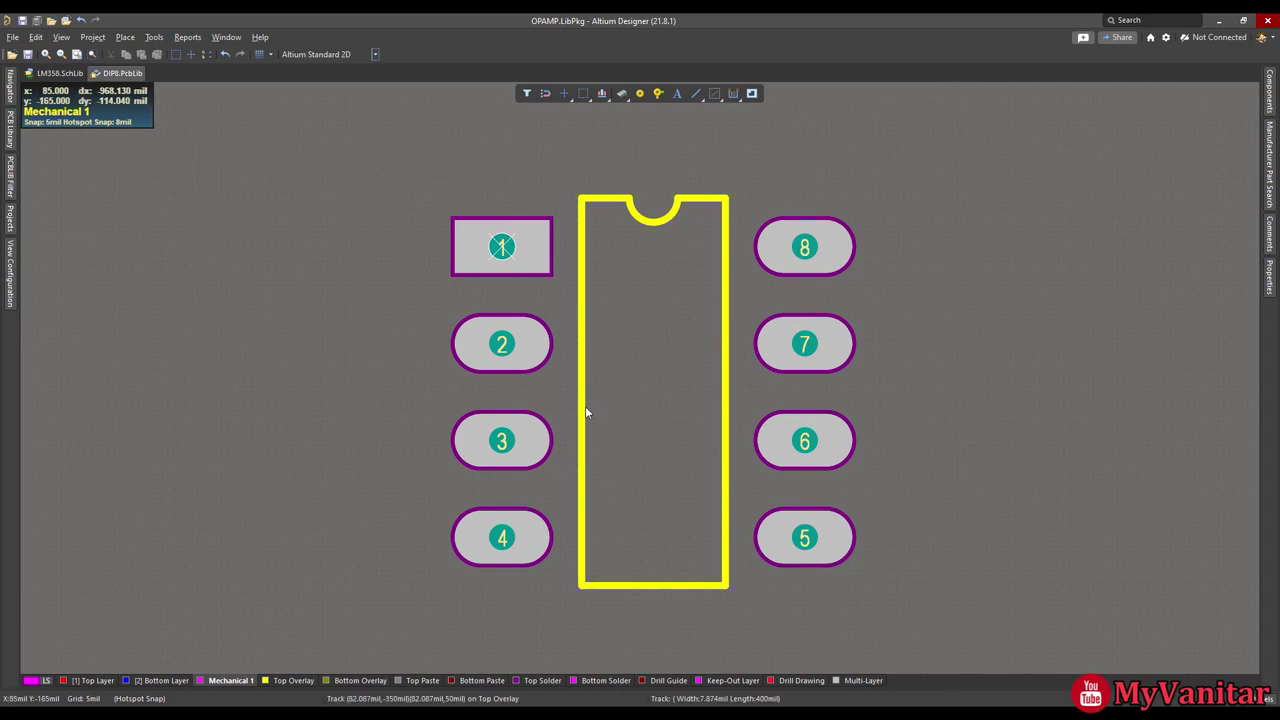
{"action": "right_click_drag", "start_coordinate": [585, 406], "coordinate": [580, 404]}
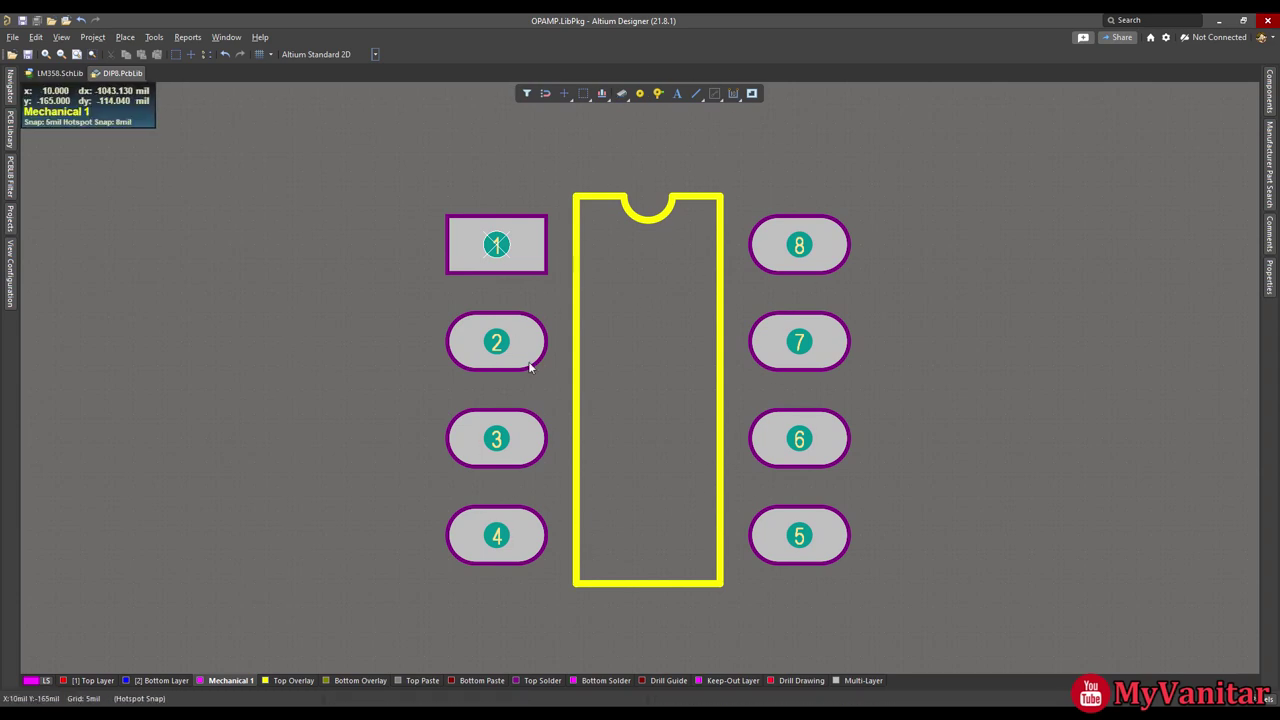
{"action": "right_click_drag", "start_coordinate": [655, 356], "coordinate": [647, 331]}
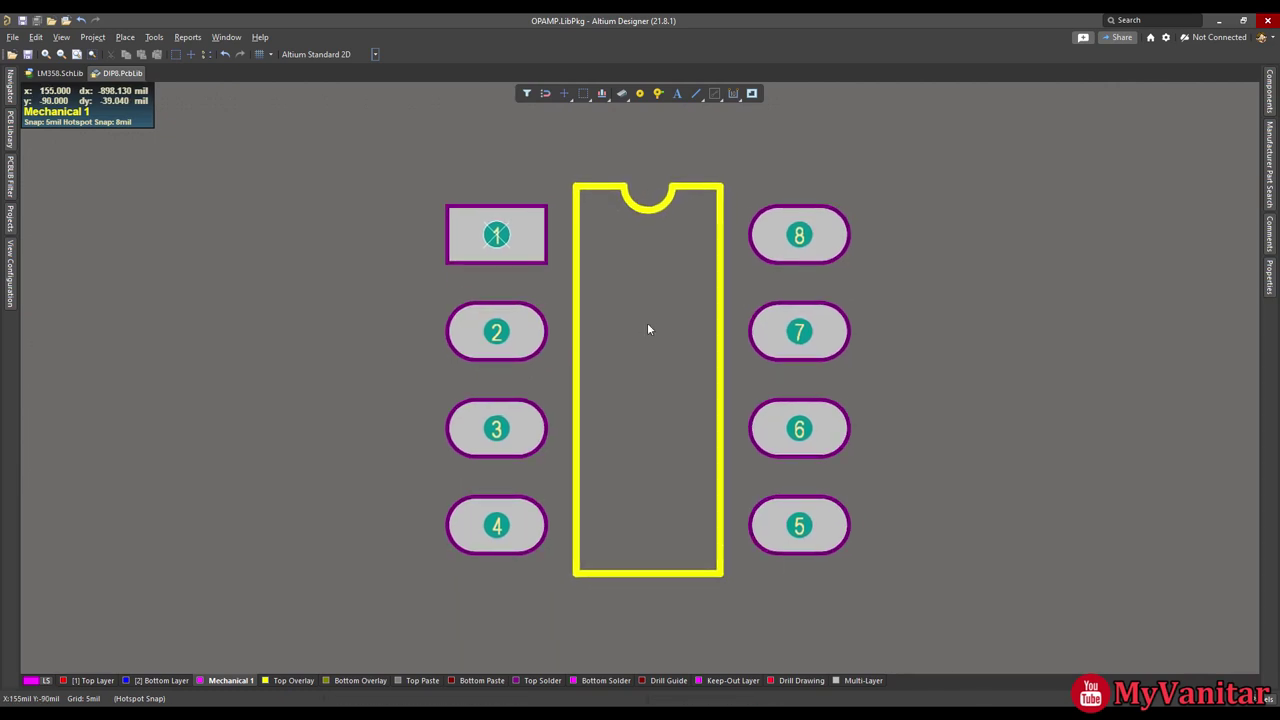
{"action": "scroll", "coordinate": [647, 329], "scroll_direction": "down", "scroll_amount": 1, "text": "ctrl"}
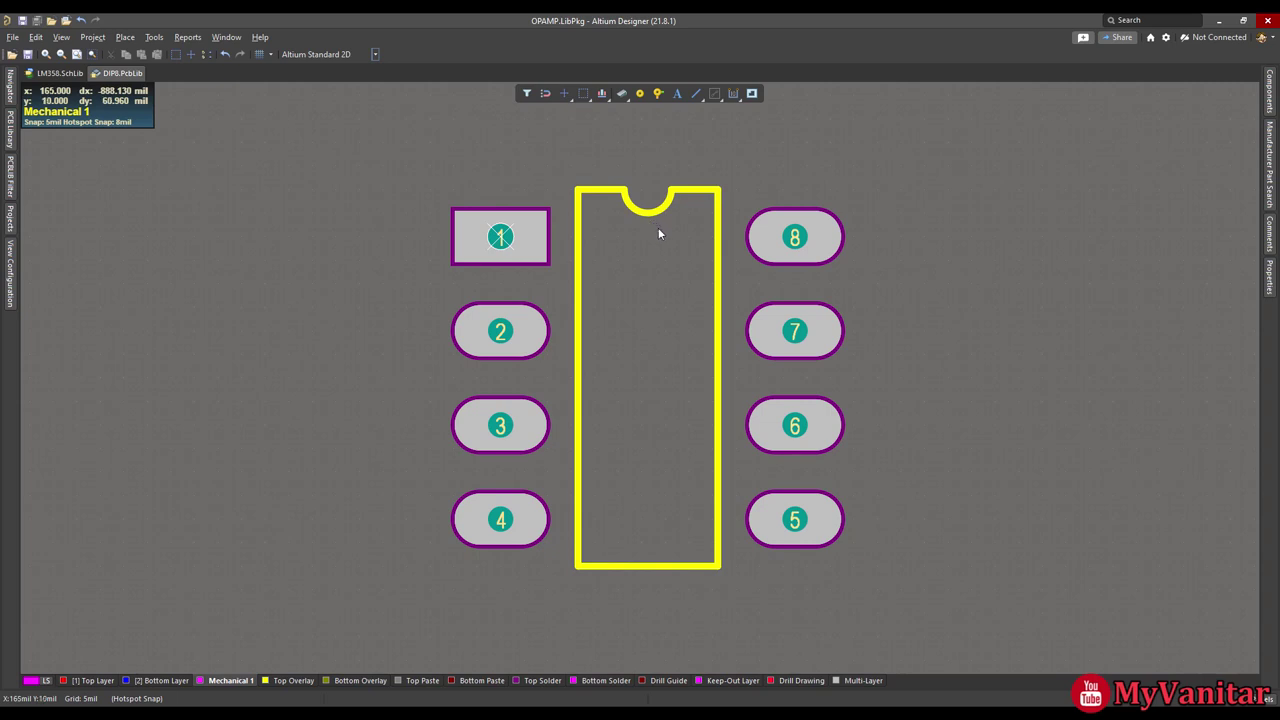
{"action": "right_click_drag", "start_coordinate": [656, 226], "coordinate": [670, 245]}
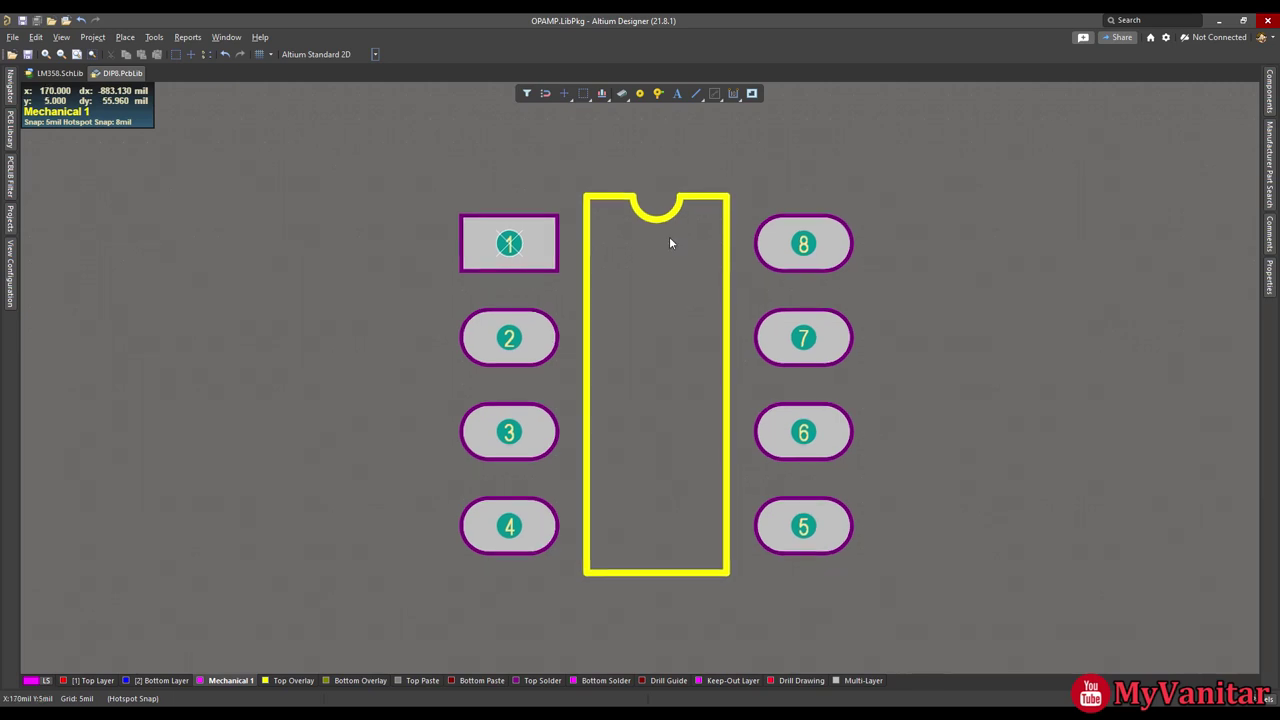
Place the DIP8.STEP 3D model on the footprint, centred between the two pad columns.
{"action": "left_click", "coordinate": [622, 94]}
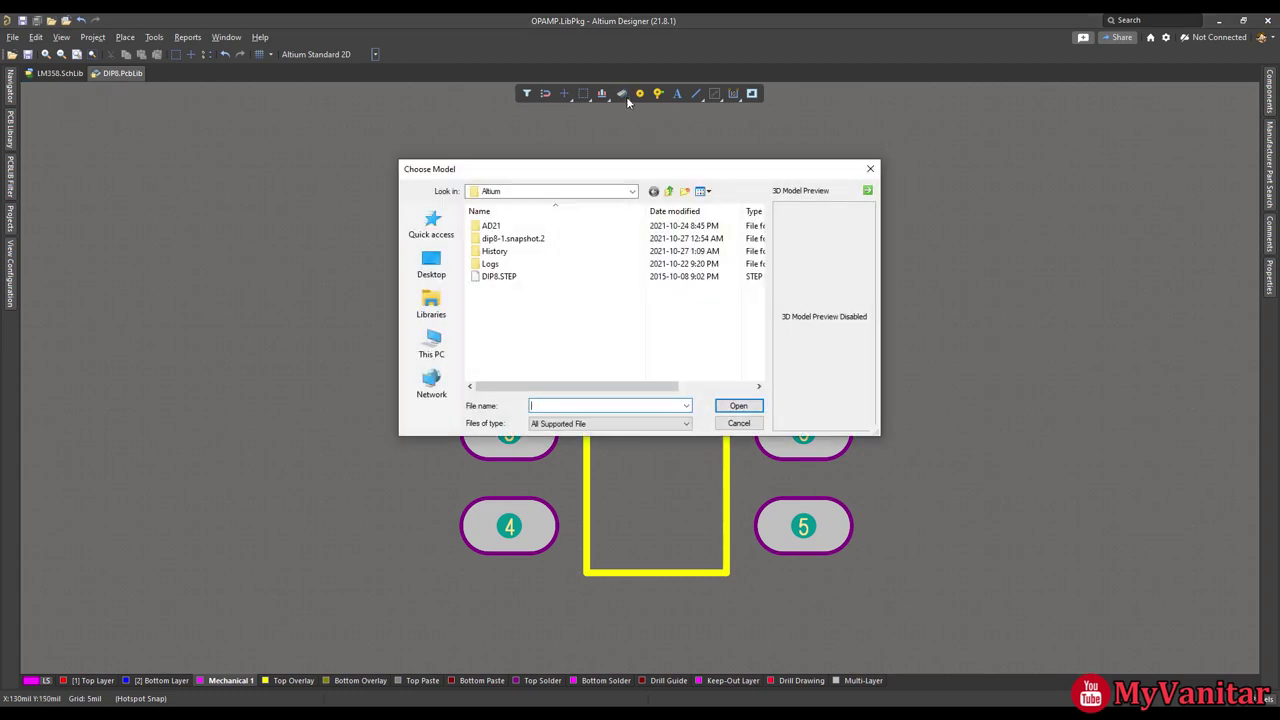
{"action": "left_click", "coordinate": [499, 276]}
{"action": "double_click", "coordinate": [503, 277]}
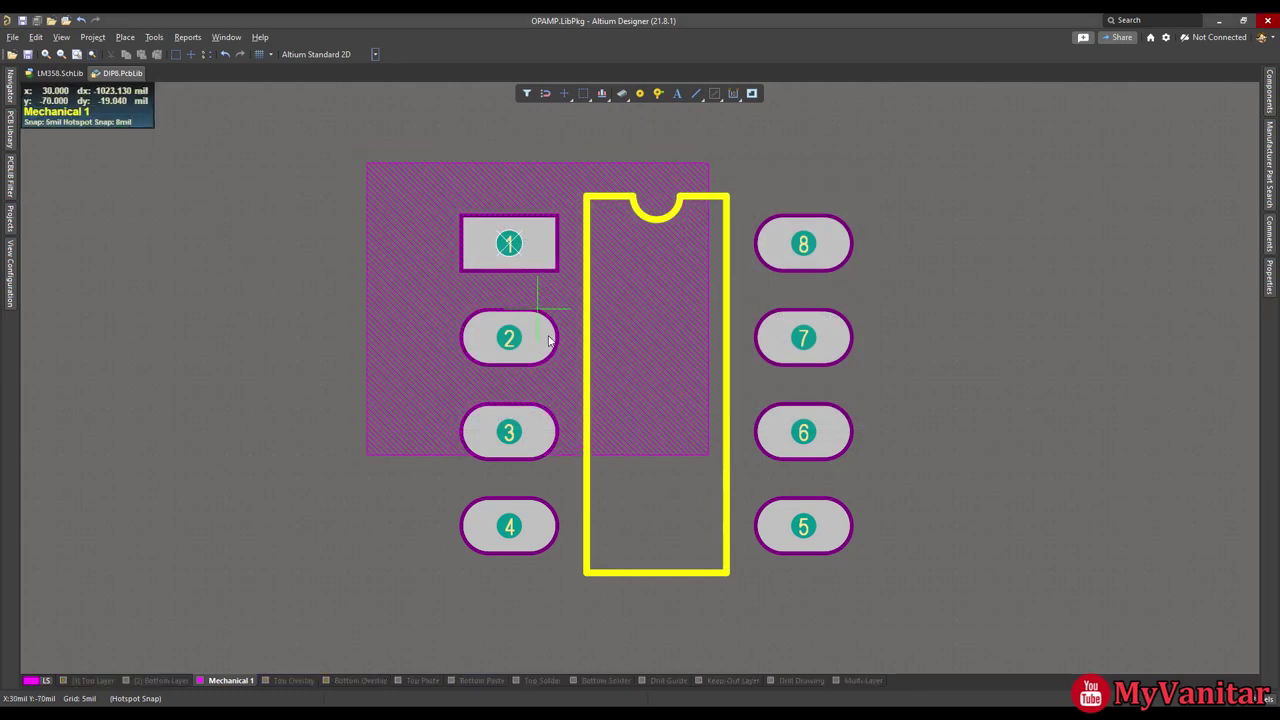
{"action": "left_click", "coordinate": [653, 380]}
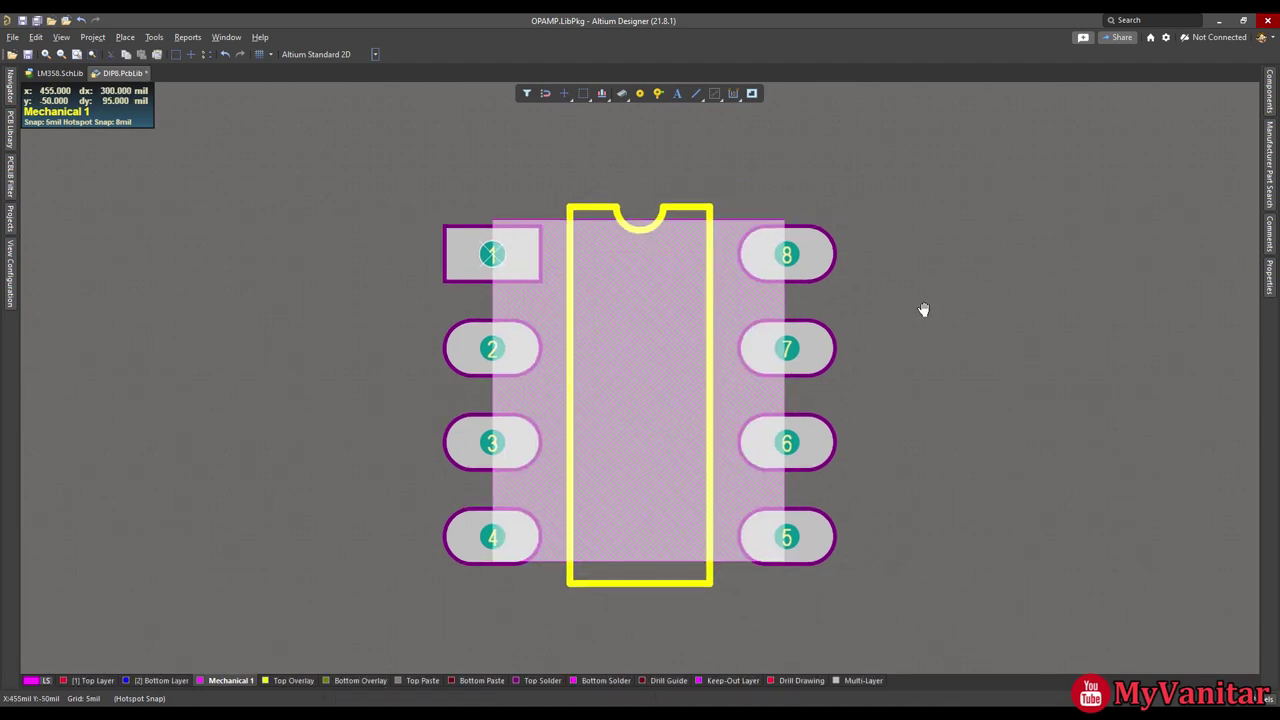
Inspect the footprint and its 3D model from several angles in Altium 3D Black, and return to Altium Standard 2D.
{"action": "left_click", "coordinate": [375, 54]}
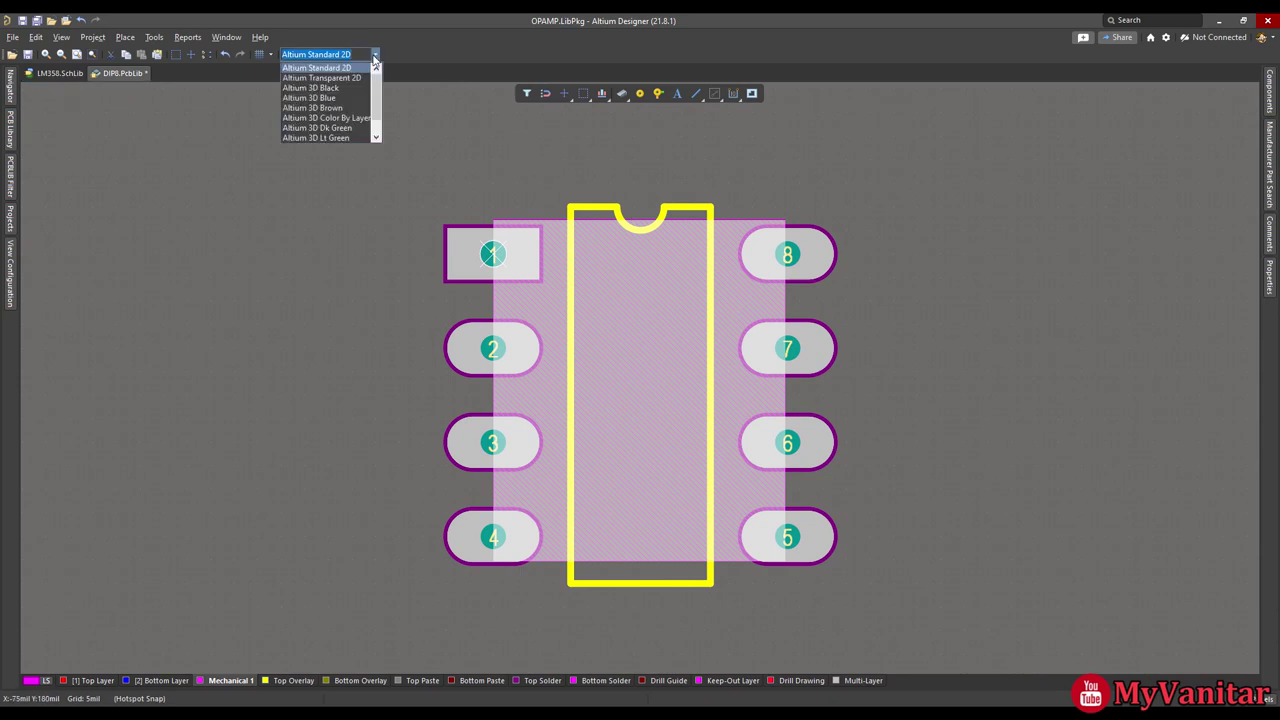
{"action": "left_click", "coordinate": [358, 90]}
{"action": "mouse_move", "coordinate": [371, 100]}
{"action": "right_mouse_down", "text": "shift"}
{"action": "mouse_move", "coordinate": [571, 246]}
{"action": "mouse_move", "coordinate": [557, 500]}
{"action": "mouse_move", "coordinate": [590, 421]}
{"action": "mouse_move", "coordinate": [652, 418]}
{"action": "mouse_move", "coordinate": [594, 457]}
{"action": "mouse_move", "coordinate": [666, 506]}
{"action": "mouse_move", "coordinate": [710, 490]}
{"action": "mouse_move", "coordinate": [681, 514]}
{"action": "mouse_move", "coordinate": [377, 519]}
{"action": "mouse_move", "coordinate": [566, 582]}
{"action": "mouse_move", "coordinate": [737, 451]}
{"action": "mouse_move", "coordinate": [640, 500]}
{"action": "mouse_move", "coordinate": [826, 466]}
{"action": "mouse_move", "coordinate": [720, 457]}
{"action": "mouse_move", "coordinate": [589, 489]}
{"action": "mouse_move", "coordinate": [745, 459]}
{"action": "mouse_move", "coordinate": [497, 403]}
{"action": "mouse_move", "coordinate": [423, 369]}
{"action": "mouse_move", "coordinate": [329, 357]}
{"action": "mouse_move", "coordinate": [331, 406]}
{"action": "mouse_move", "coordinate": [383, 423]}
{"action": "mouse_move", "coordinate": [590, 427]}
{"action": "mouse_move", "coordinate": [740, 491]}
{"action": "mouse_move", "coordinate": [1114, 511]}
{"action": "mouse_move", "coordinate": [773, 478]}
{"action": "mouse_move", "coordinate": [917, 583]}
{"action": "mouse_move", "coordinate": [917, 557]}
{"action": "mouse_move", "coordinate": [749, 457]}
{"action": "mouse_move", "coordinate": [761, 469]}
{"action": "right_mouse_up", "text": "shift"}
{"action": "left_click", "coordinate": [375, 54]}
{"action": "left_click", "coordinate": [375, 54]}
{"action": "left_click", "coordinate": [375, 54]}
{"action": "left_click", "coordinate": [352, 64]}
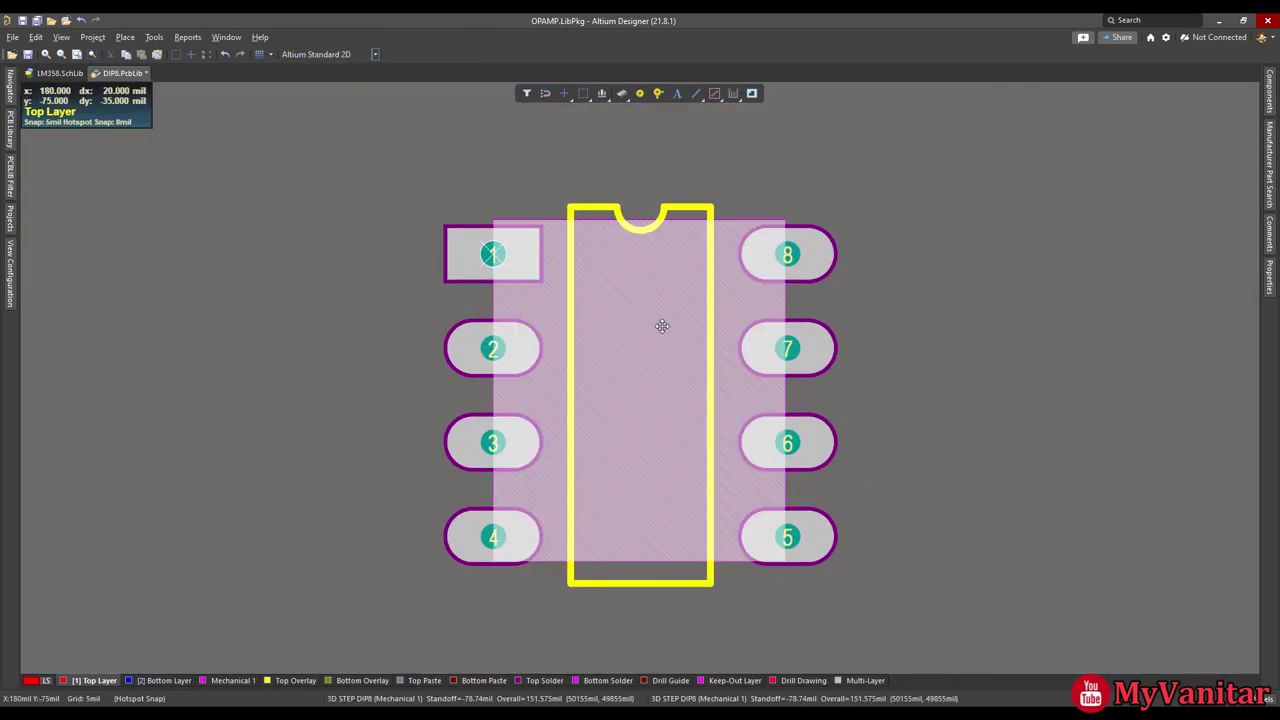
Move the 3D body slightly down so it is vertically centred on the pad rows and package outline.
{"action": "left_click_drag", "start_coordinate": [660, 323], "coordinate": [637, 396]}
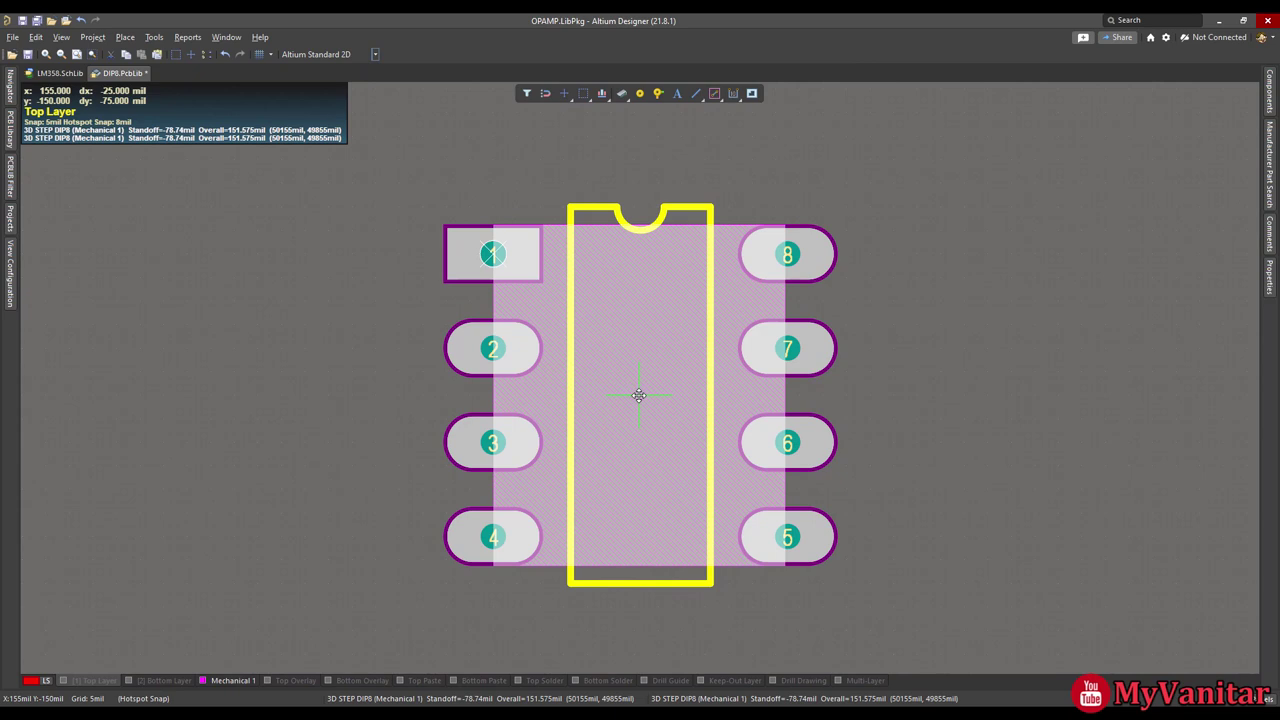
{"action": "left_click_drag", "start_coordinate": [640, 395], "coordinate": [640, 394]}
{"action": "left_click", "coordinate": [984, 286]}
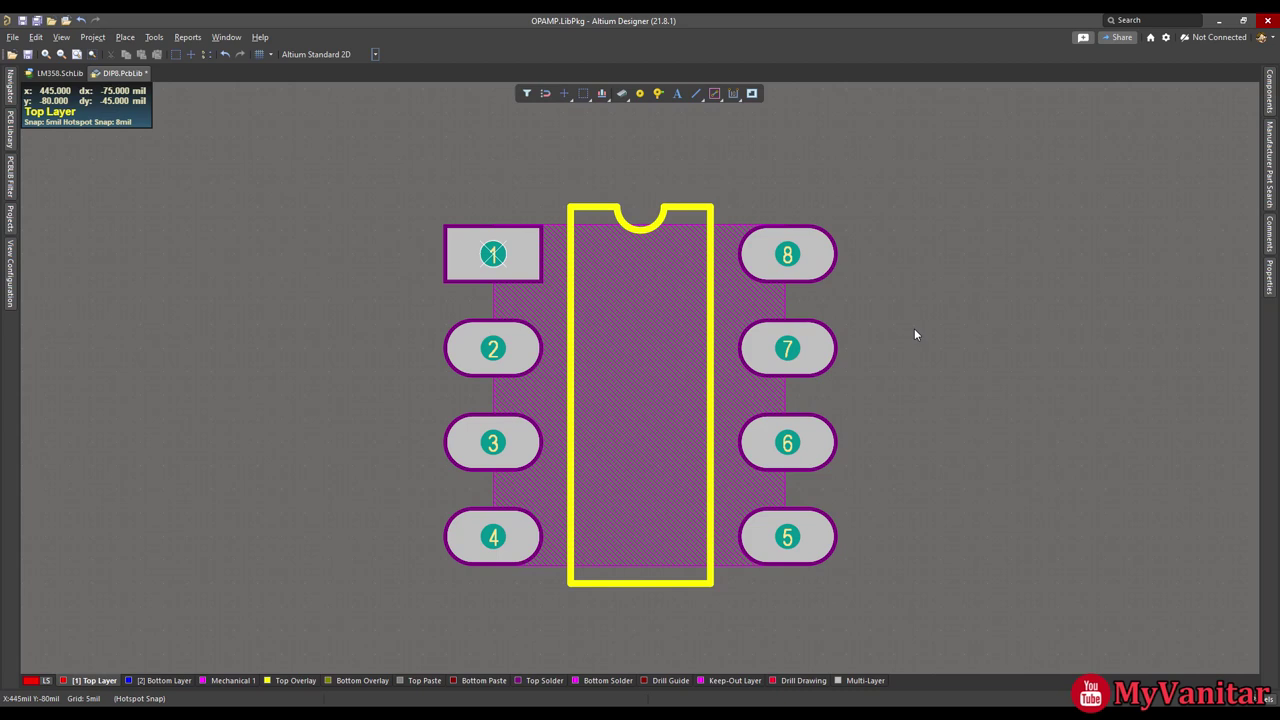
Check the repositioned 3D body against the pads in the 3D view and return to the 2D view.
{"action": "key", "text": "3"}
{"action": "right_click_drag", "start_coordinate": [894, 337], "coordinate": [826, 324], "text": "shift"}
{"action": "key", "text": "2"}
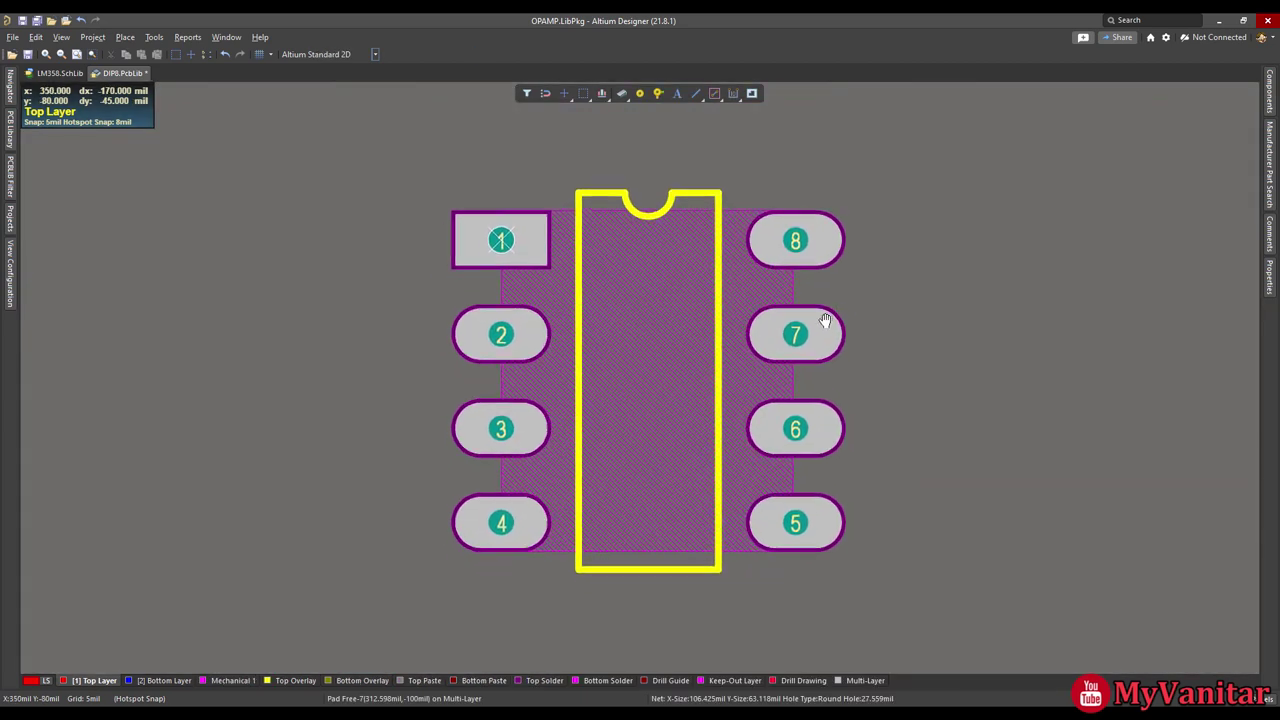
{"action": "right_click_drag", "start_coordinate": [248, 240], "coordinate": [275, 221]}
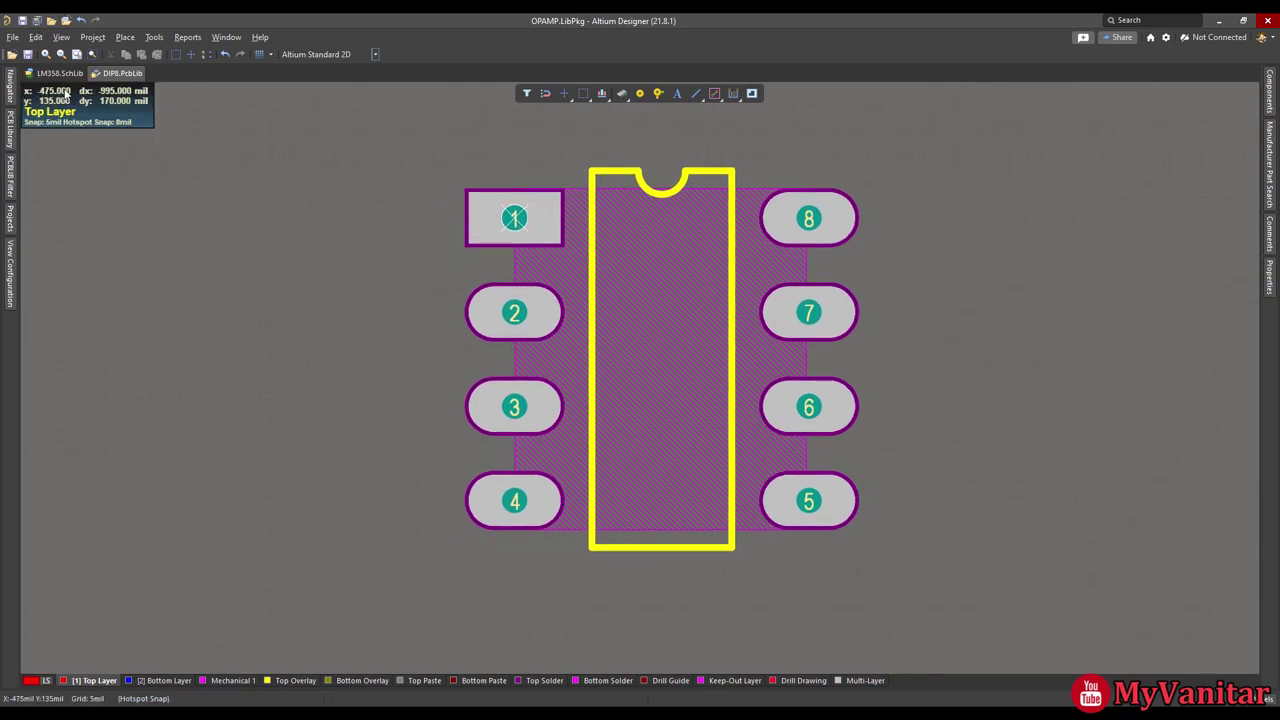
{"action": "left_click", "coordinate": [56, 73]}
{"action": "right_click_drag", "start_coordinate": [337, 363], "coordinate": [361, 373]}
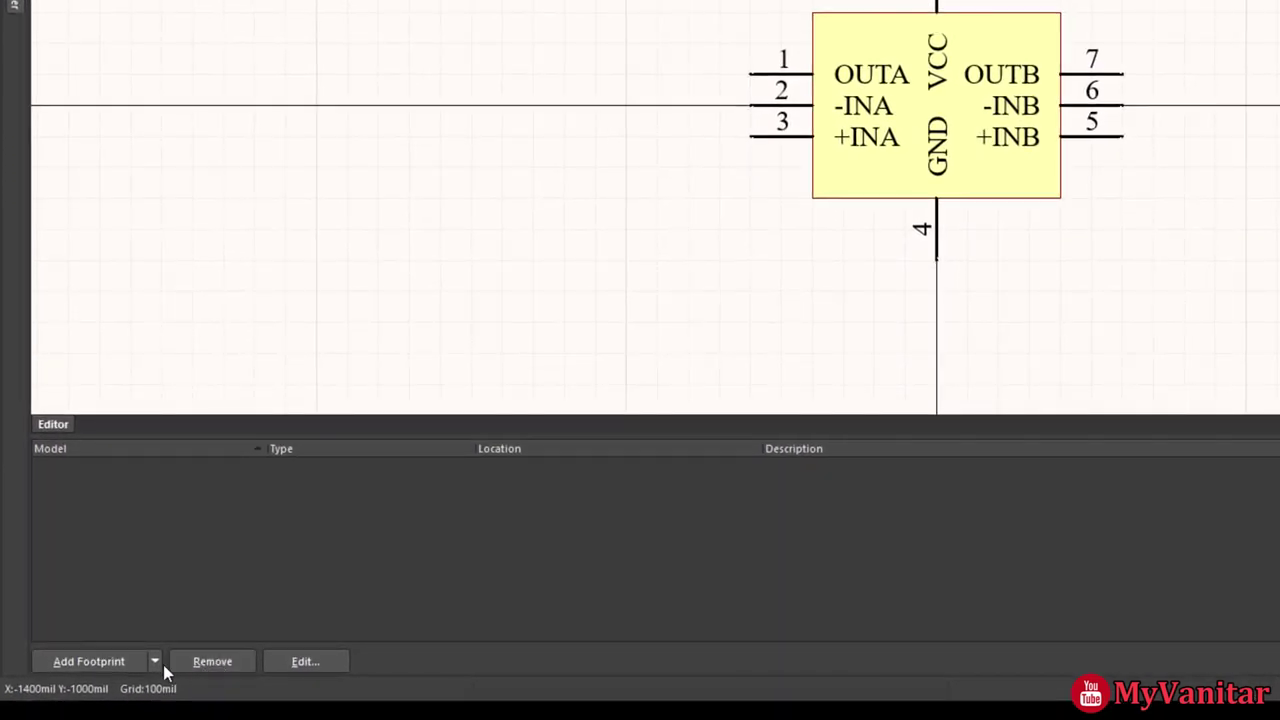
{"action": "left_click", "coordinate": [123, 663]}
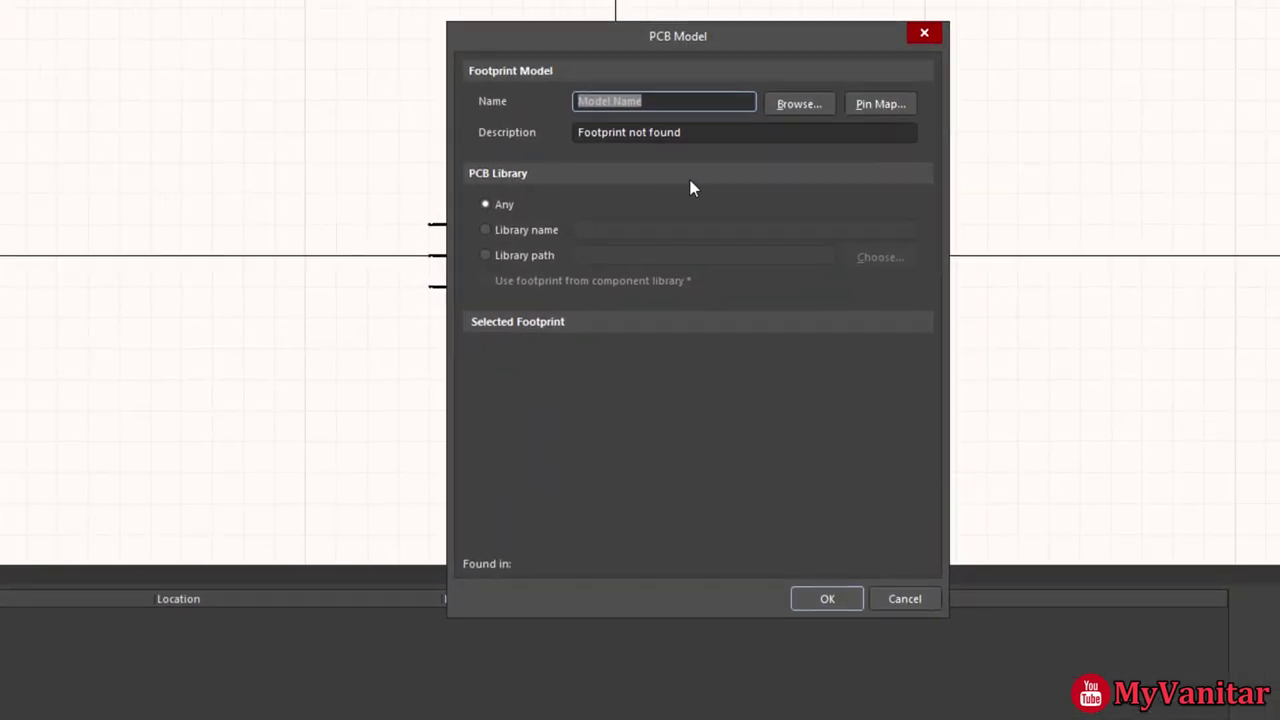
{"action": "left_click", "coordinate": [775, 117]}
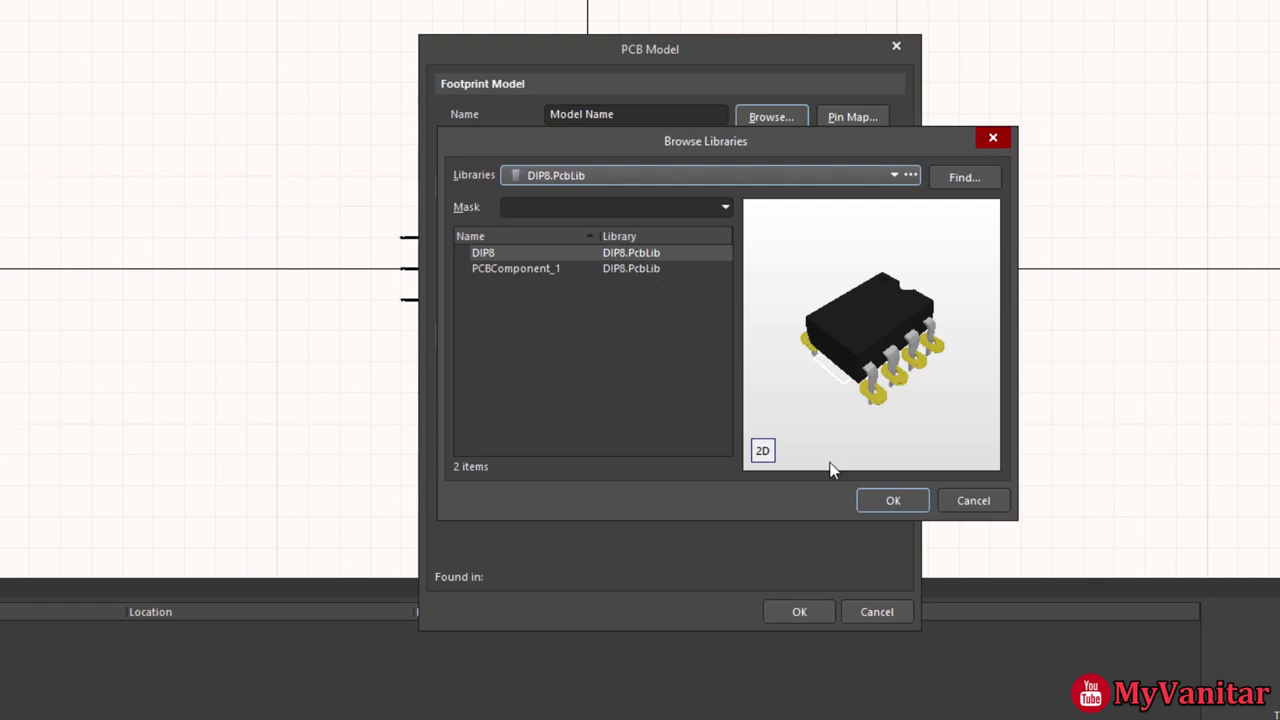
{"action": "left_click", "coordinate": [953, 500]}
{"action": "left_click", "coordinate": [857, 614]}
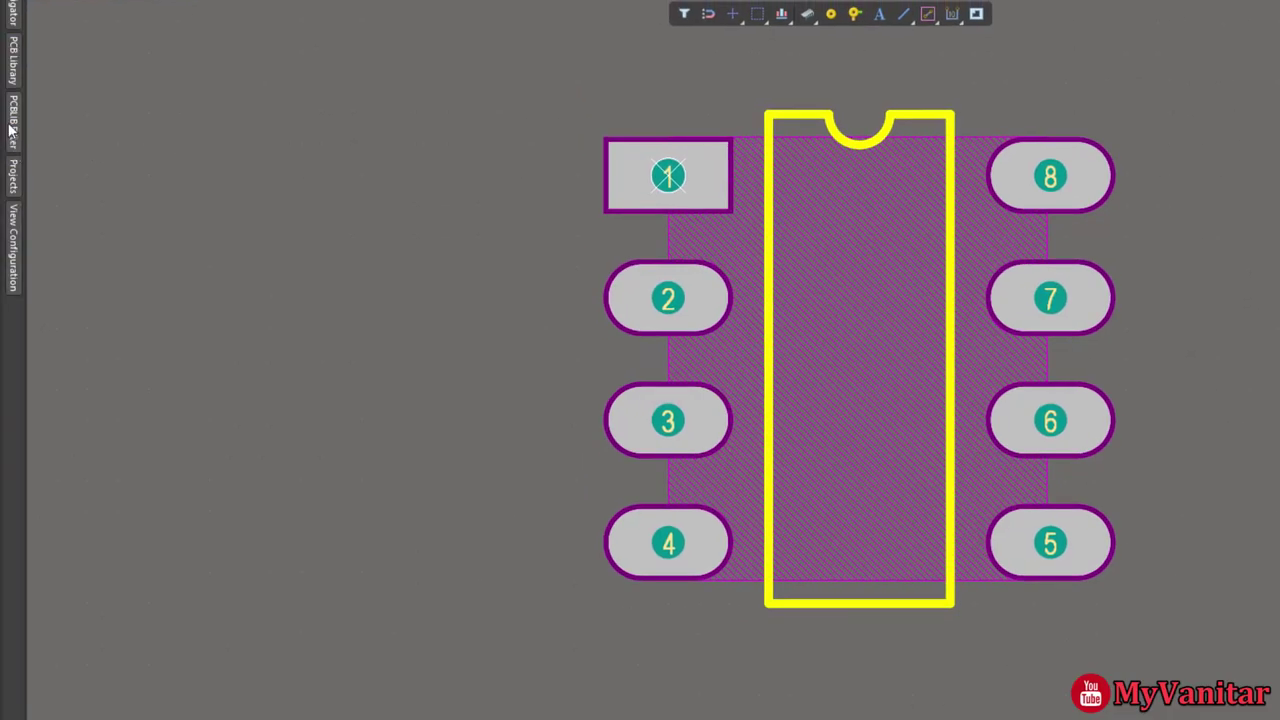
Open the footprint list of DIP8.PcbLib and check the DIP8 footprint's name in its properties without changing it.
{"action": "left_click", "coordinate": [14, 122]}
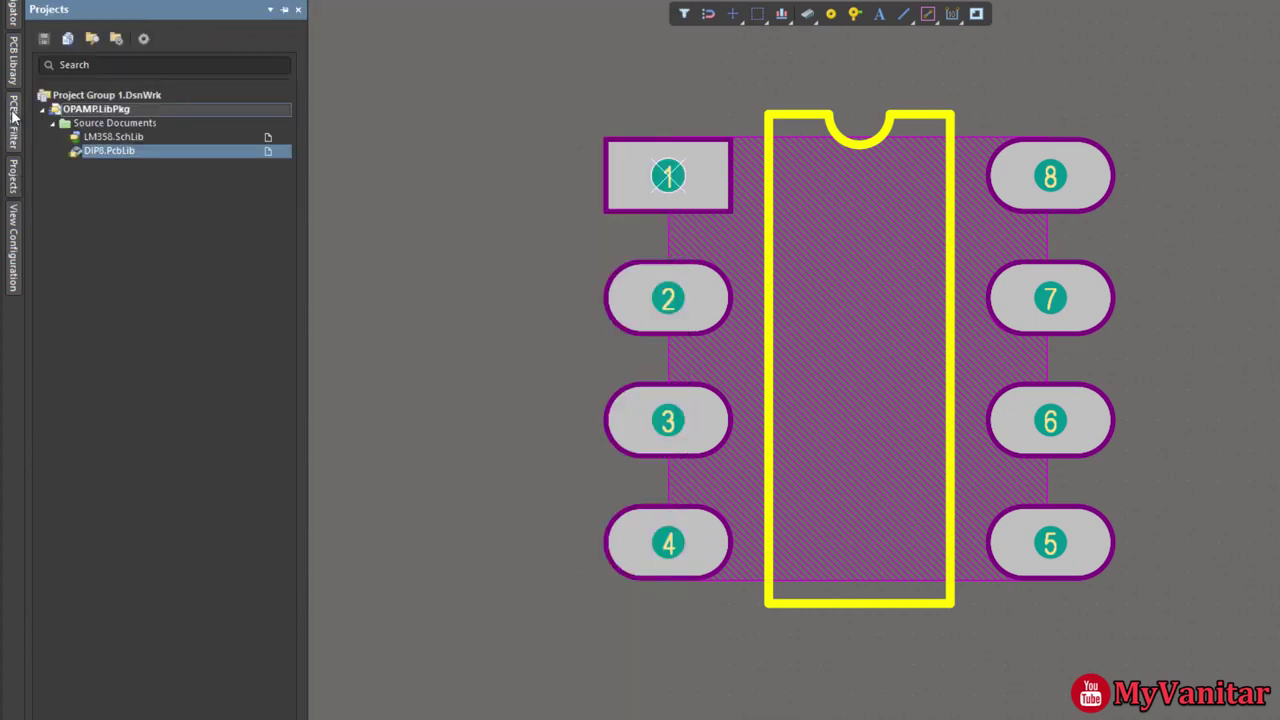
{"action": "left_click", "coordinate": [14, 62]}
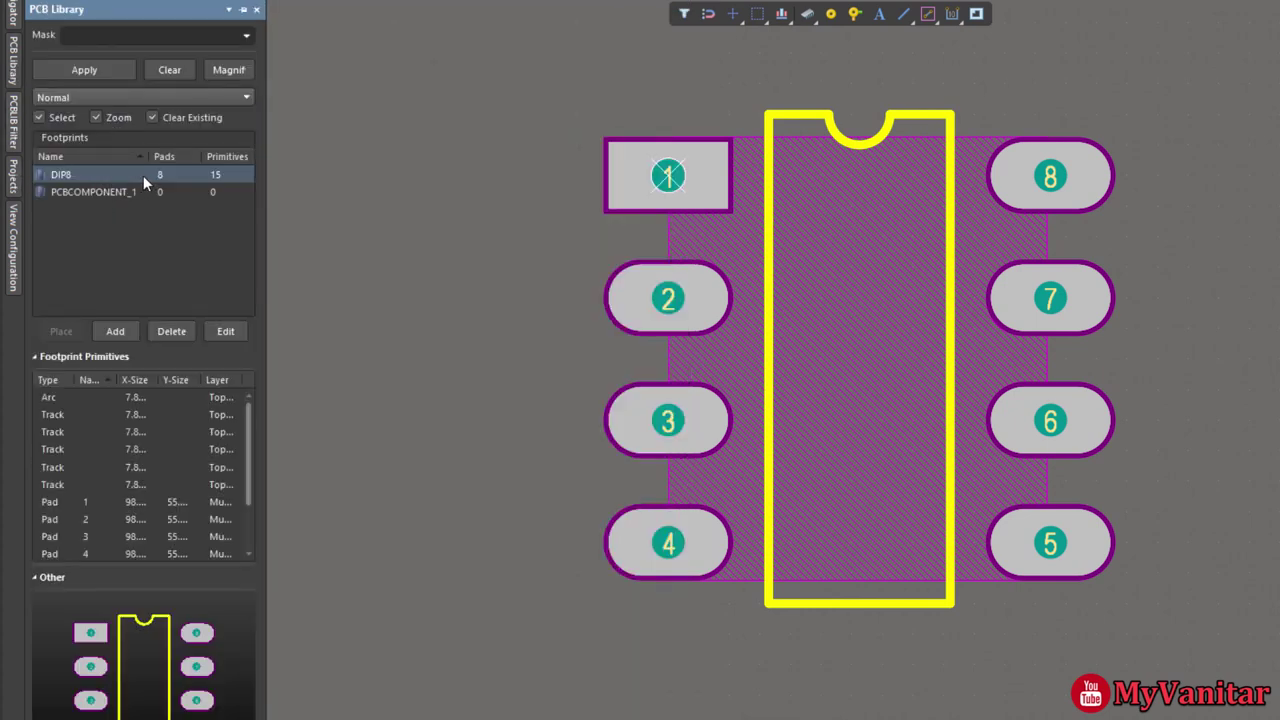
{"action": "double_click", "coordinate": [96, 177]}
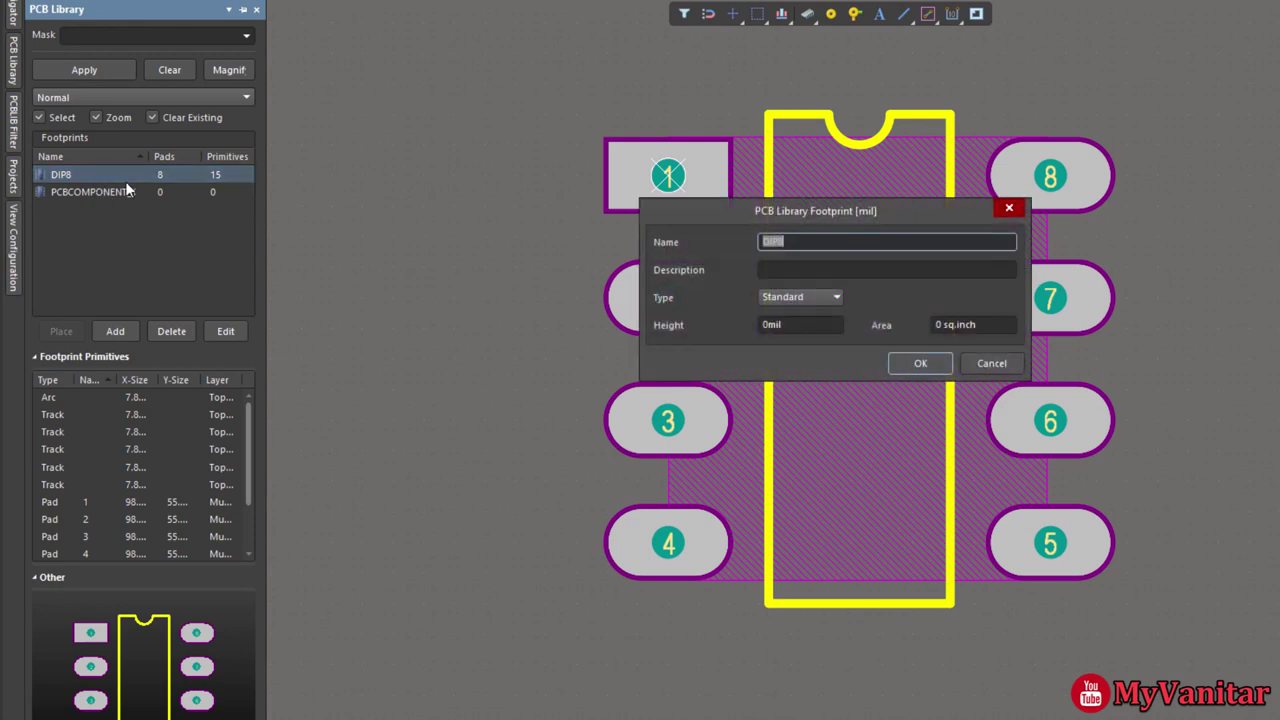
{"action": "left_click", "coordinate": [800, 241]}
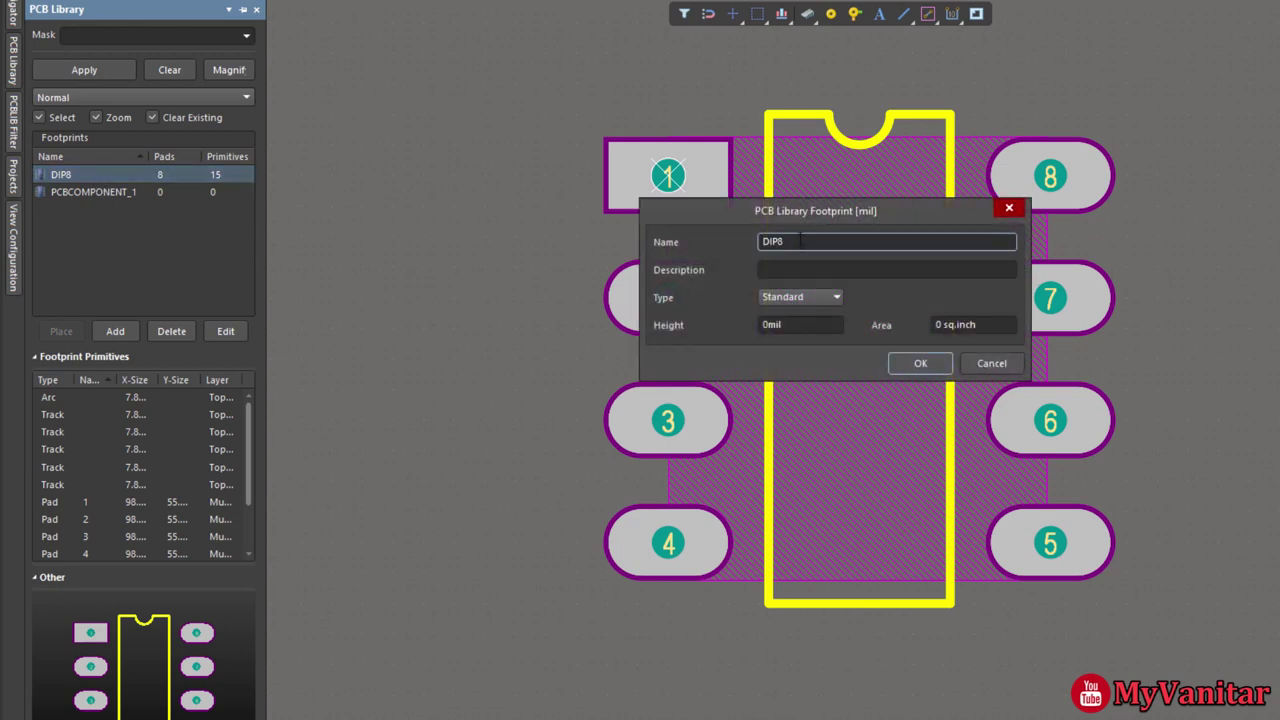
{"action": "left_click", "coordinate": [978, 365]}
Delete the empty PCBCOMPONENT_1 footprint from the DIP8 footprint library.
{"action": "left_click", "coordinate": [114, 196]}
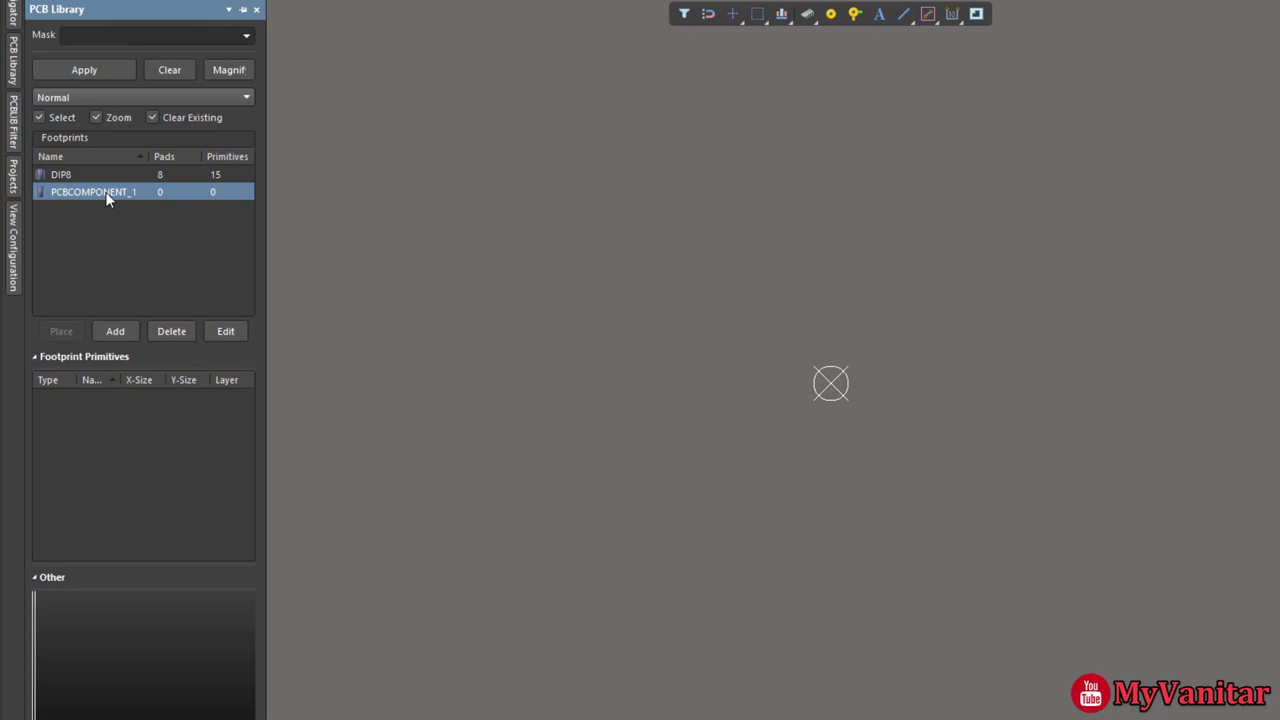
{"action": "right_click", "coordinate": [108, 196]}
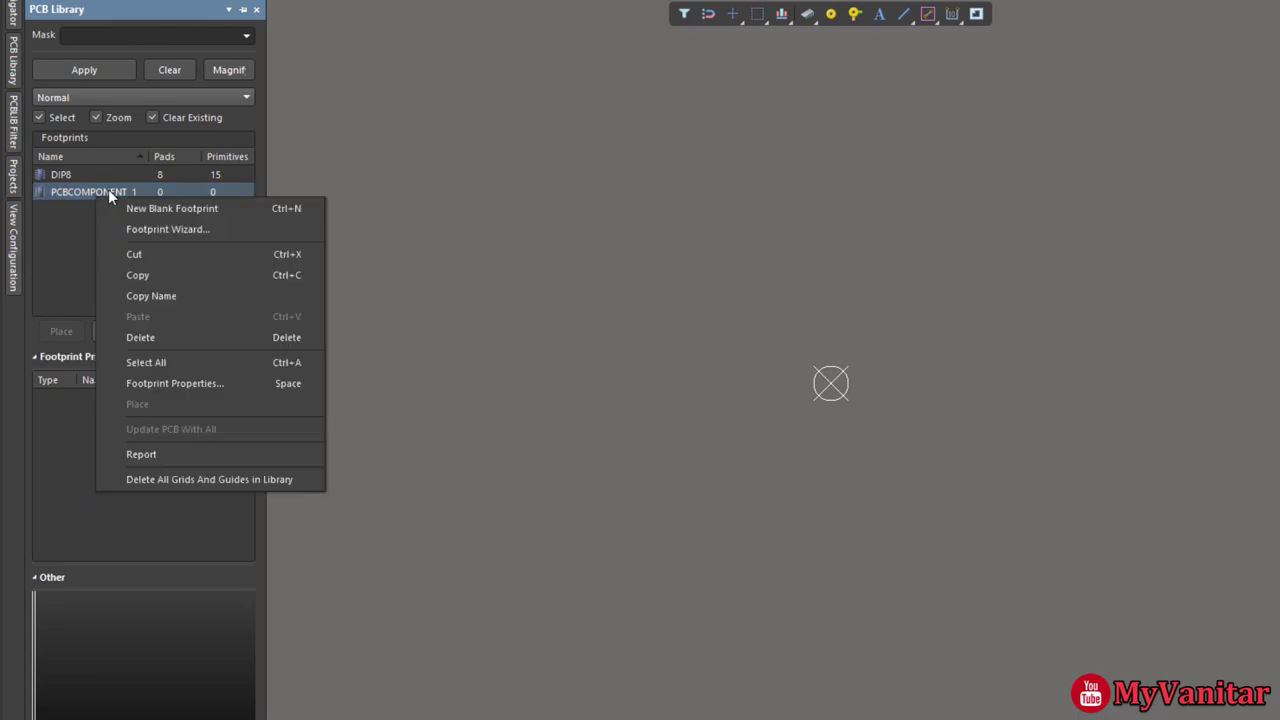
{"action": "left_click", "coordinate": [186, 332]}
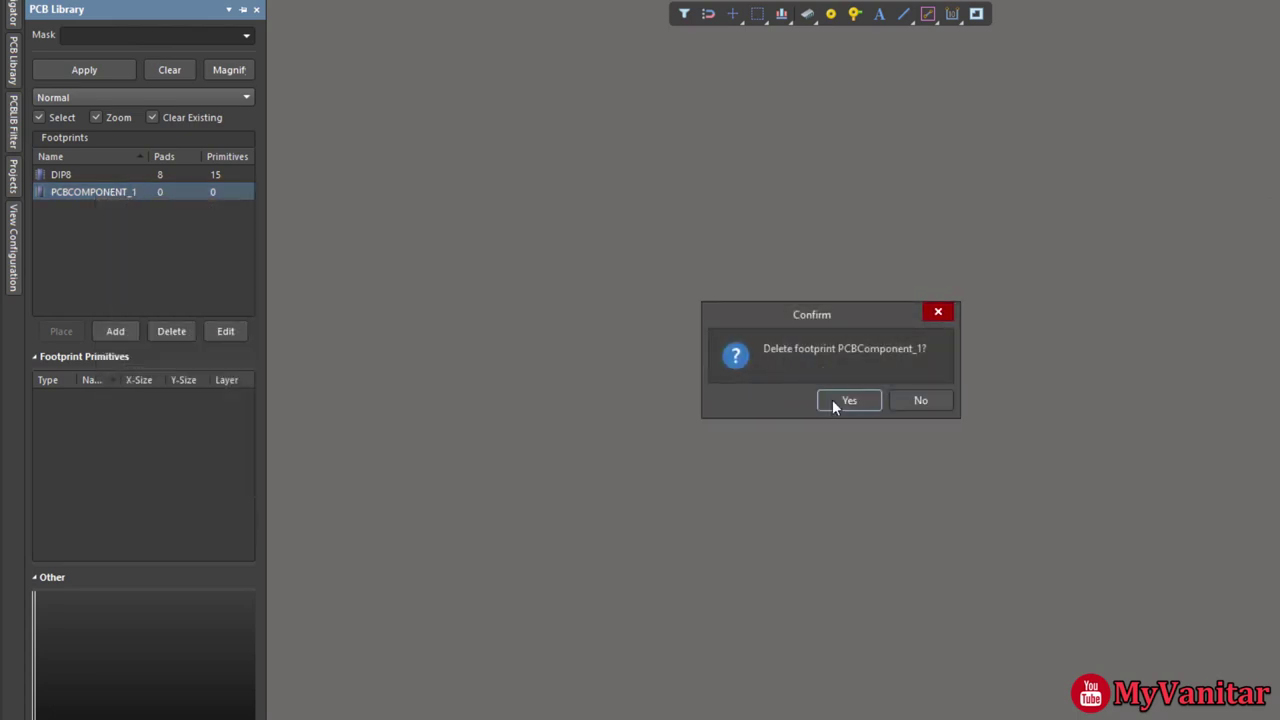
{"action": "left_click", "coordinate": [832, 399]}
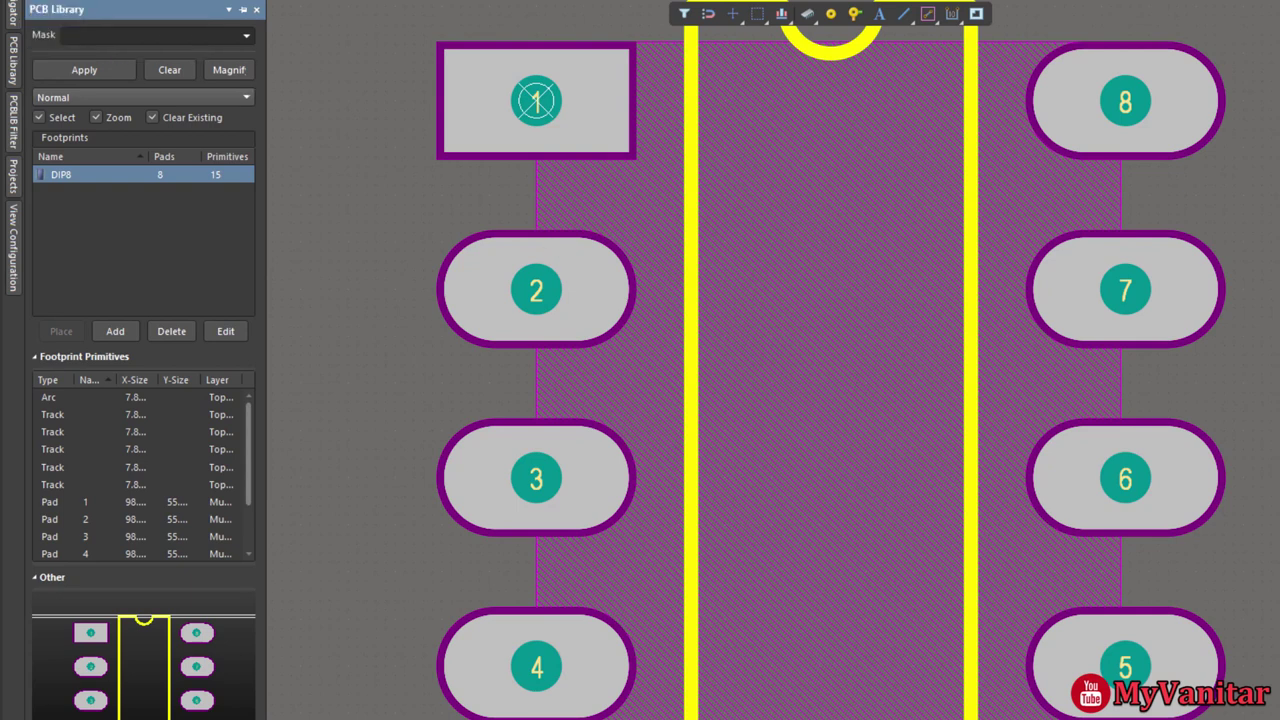
{"action": "scroll", "coordinate": [590, 185], "scroll_direction": "down", "scroll_amount": 2, "text": "ctrl"}
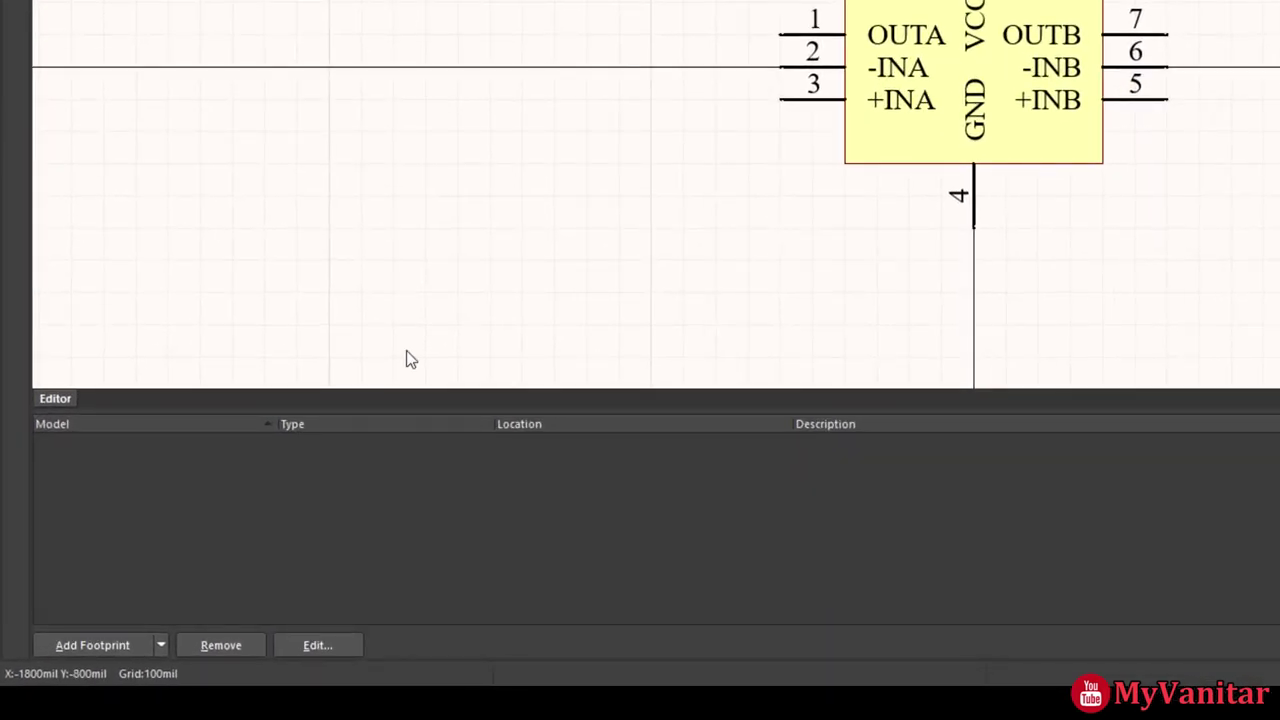
Attach the DIP8 footprint from DIP8.PcbLib to the LM358 symbol and compile the integrated library OPAMP.LibPkg.
{"action": "left_click", "coordinate": [82, 645]}
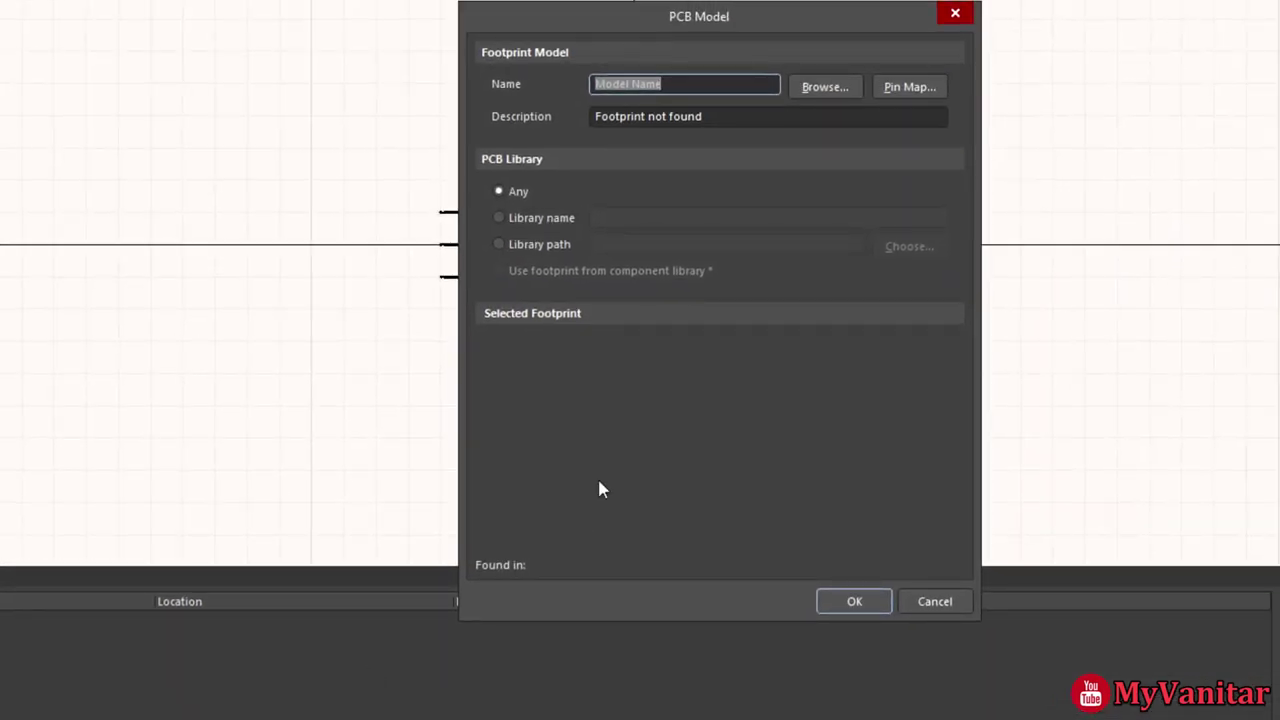
{"action": "left_click", "coordinate": [825, 87]}
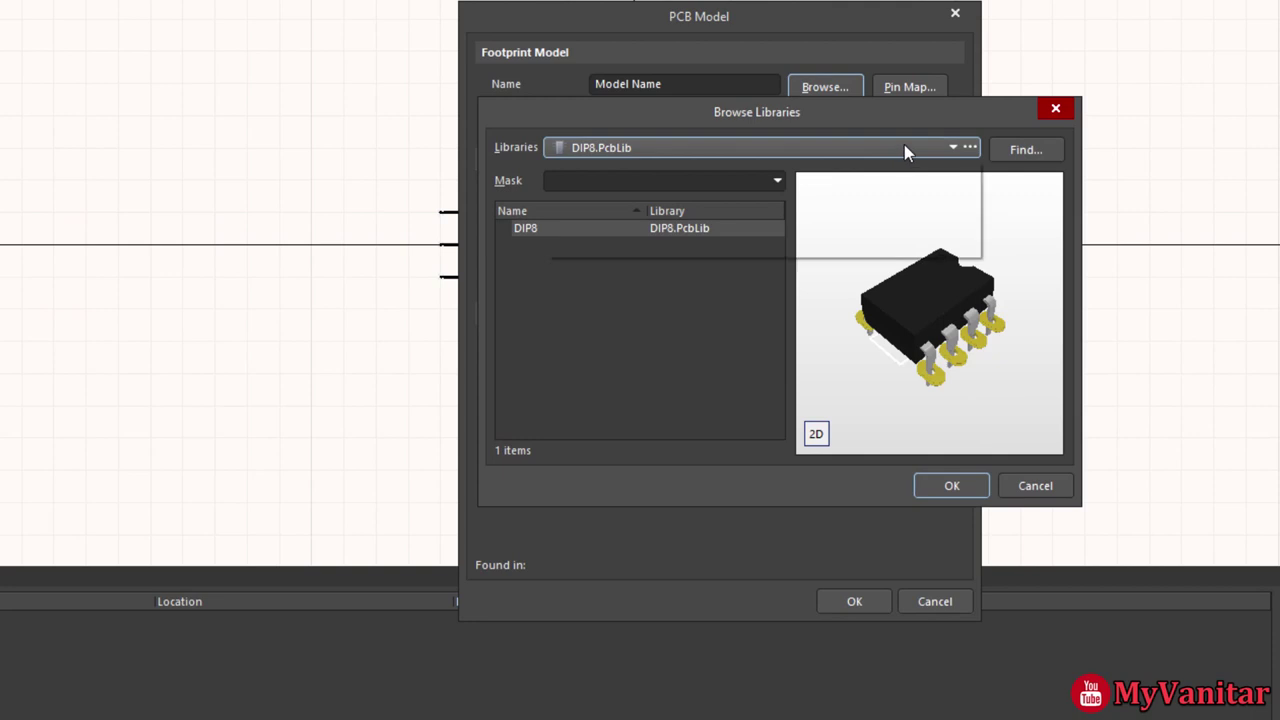
{"action": "left_click", "coordinate": [904, 148]}
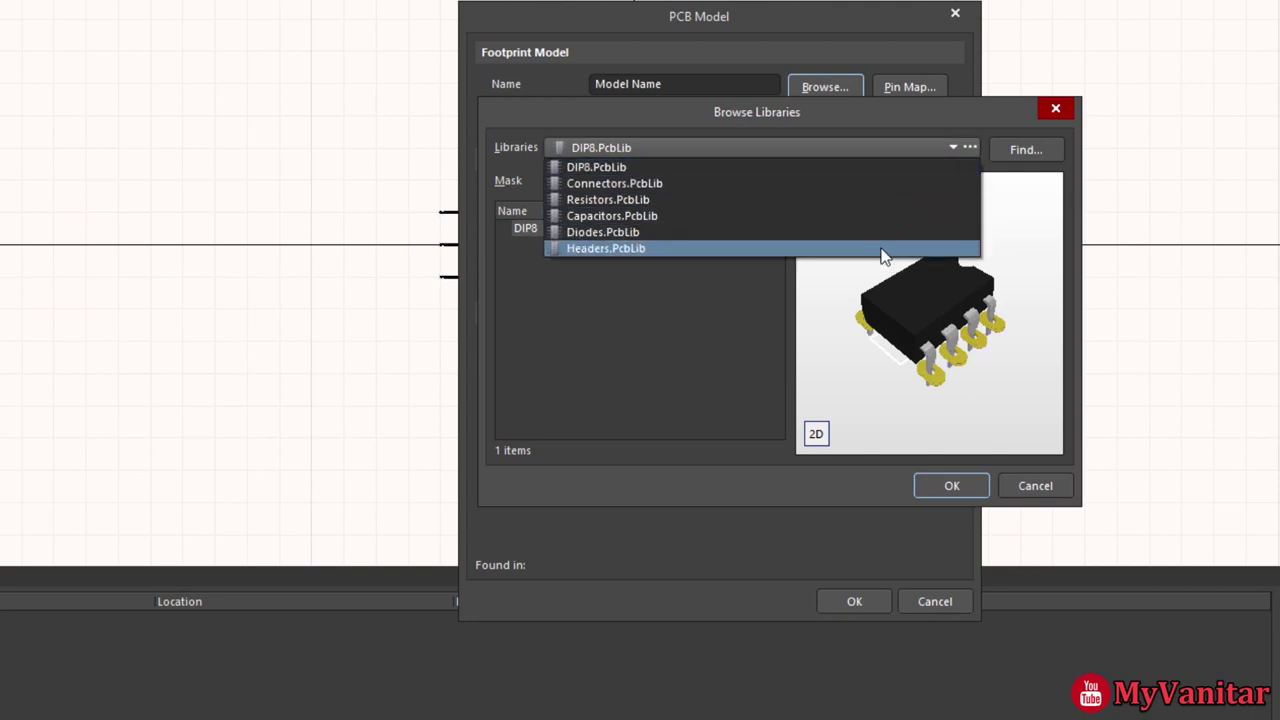
{"action": "left_click", "coordinate": [828, 168]}
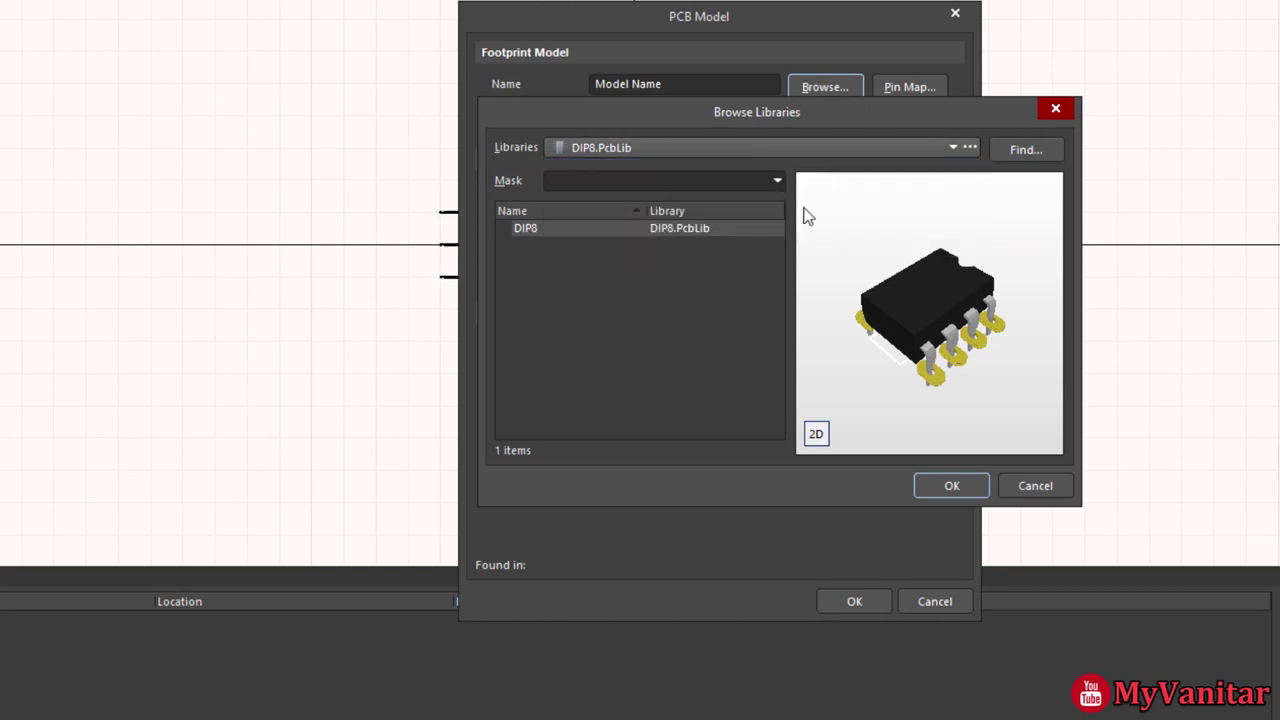
{"action": "left_click", "coordinate": [945, 486]}
{"action": "left_click", "coordinate": [855, 600]}
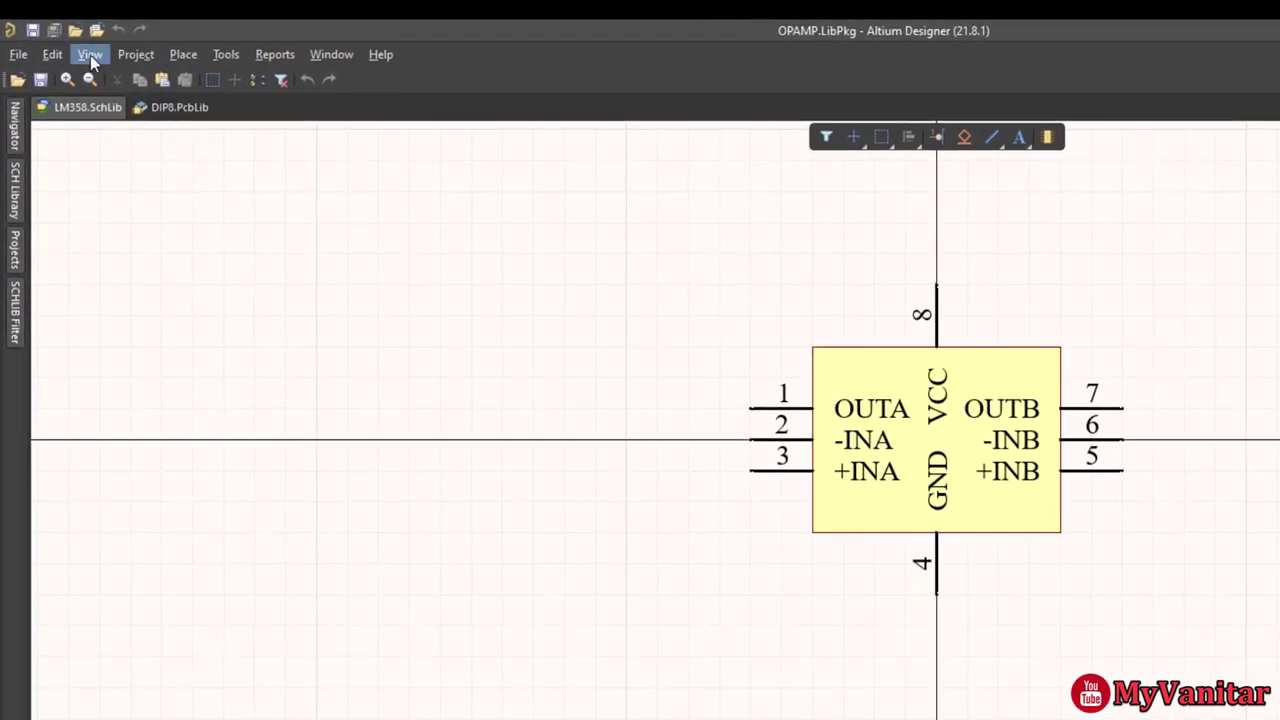
{"action": "left_click", "coordinate": [136, 55]}
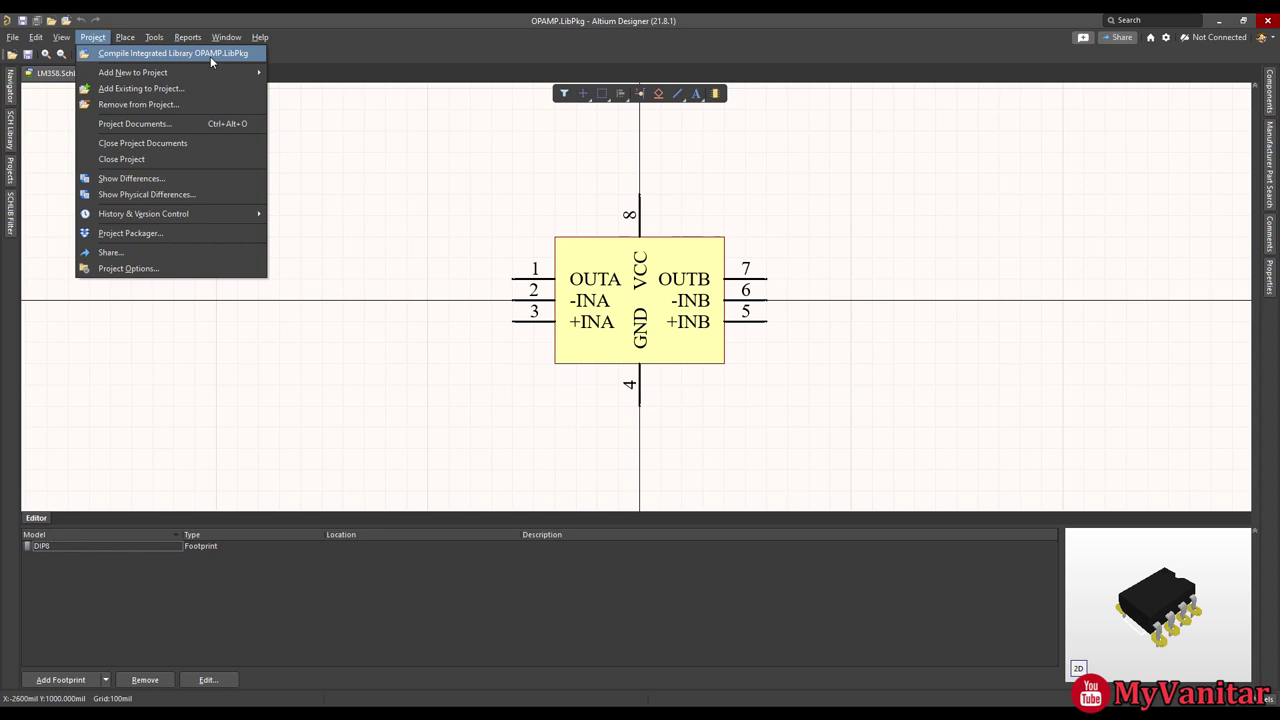
{"action": "left_click", "coordinate": [210, 56]}
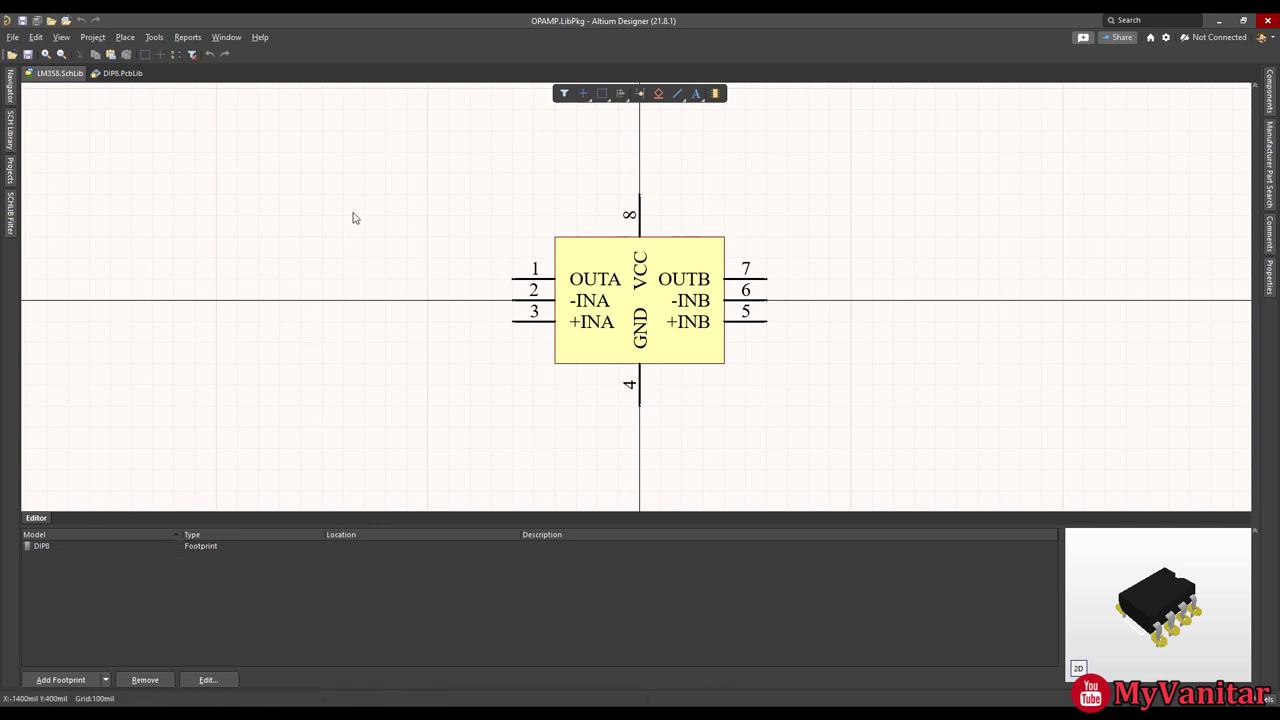
Create an empty local PCB project named PCB_Project and add a new schematic sheet to it.
{"action": "left_click", "coordinate": [13, 38]}
{"action": "mouse_move", "coordinate": [32, 71]}
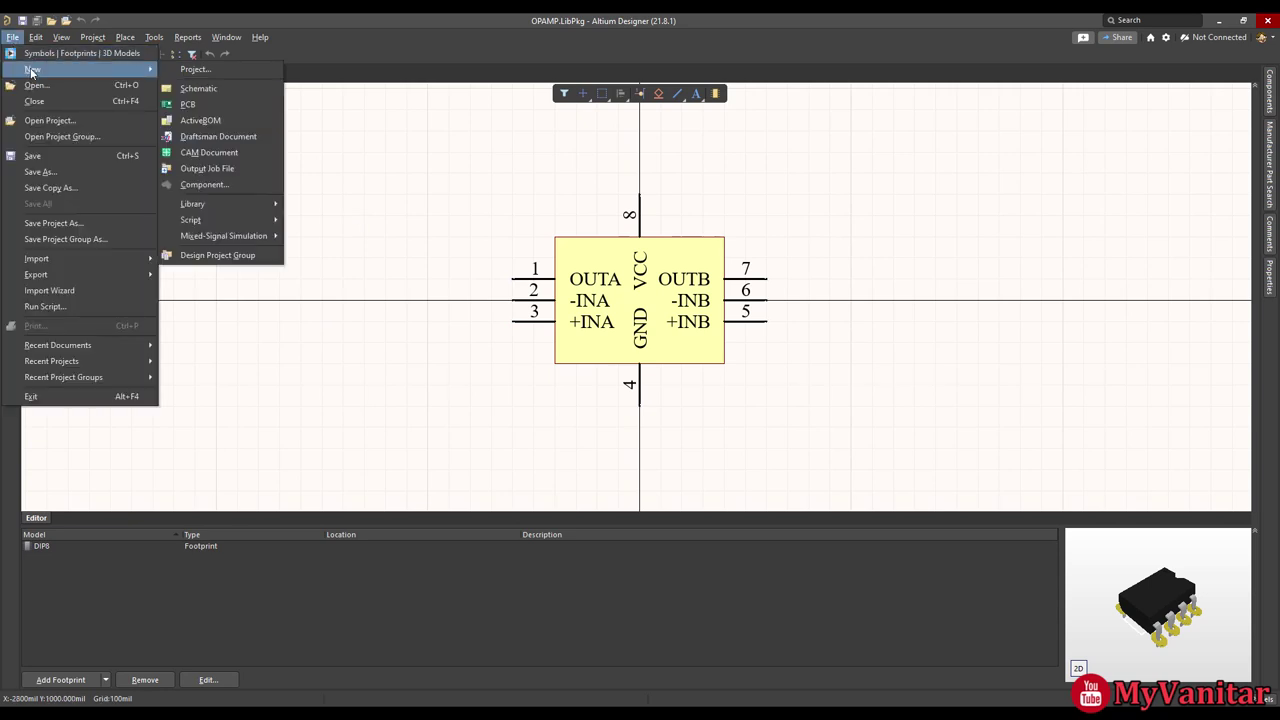
{"action": "left_click", "coordinate": [226, 72]}
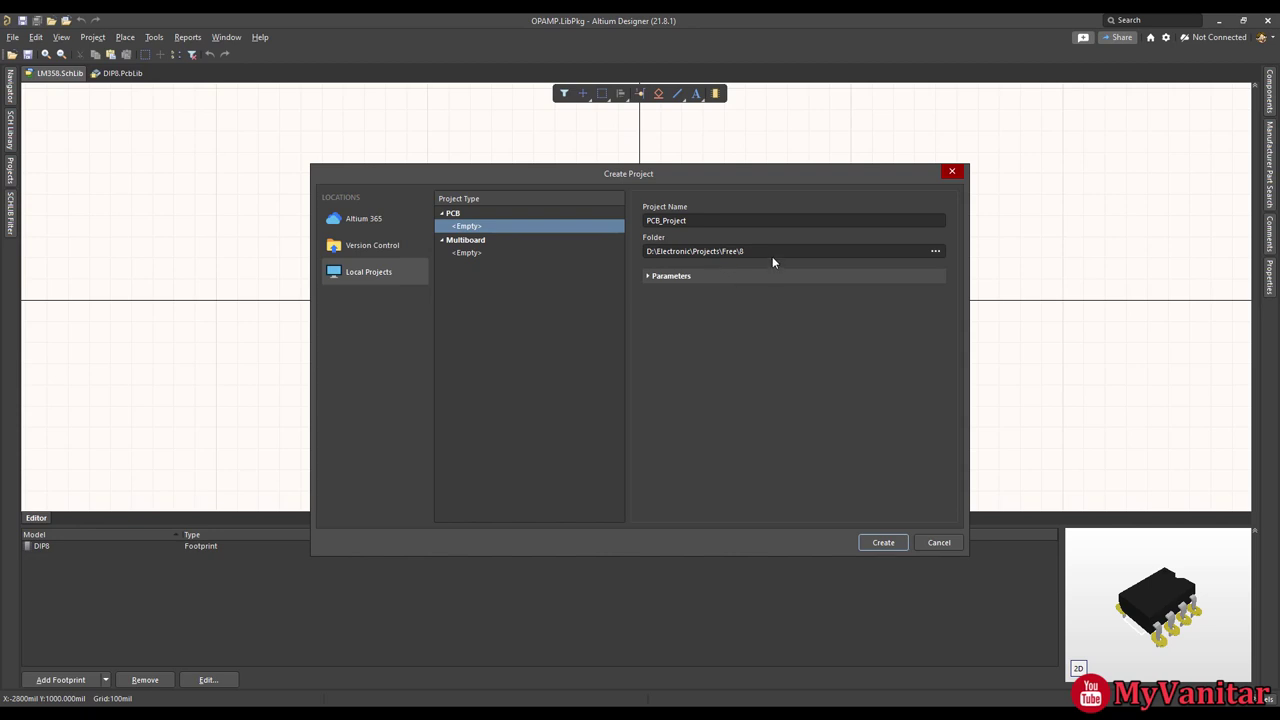
{"action": "left_click", "coordinate": [883, 543]}
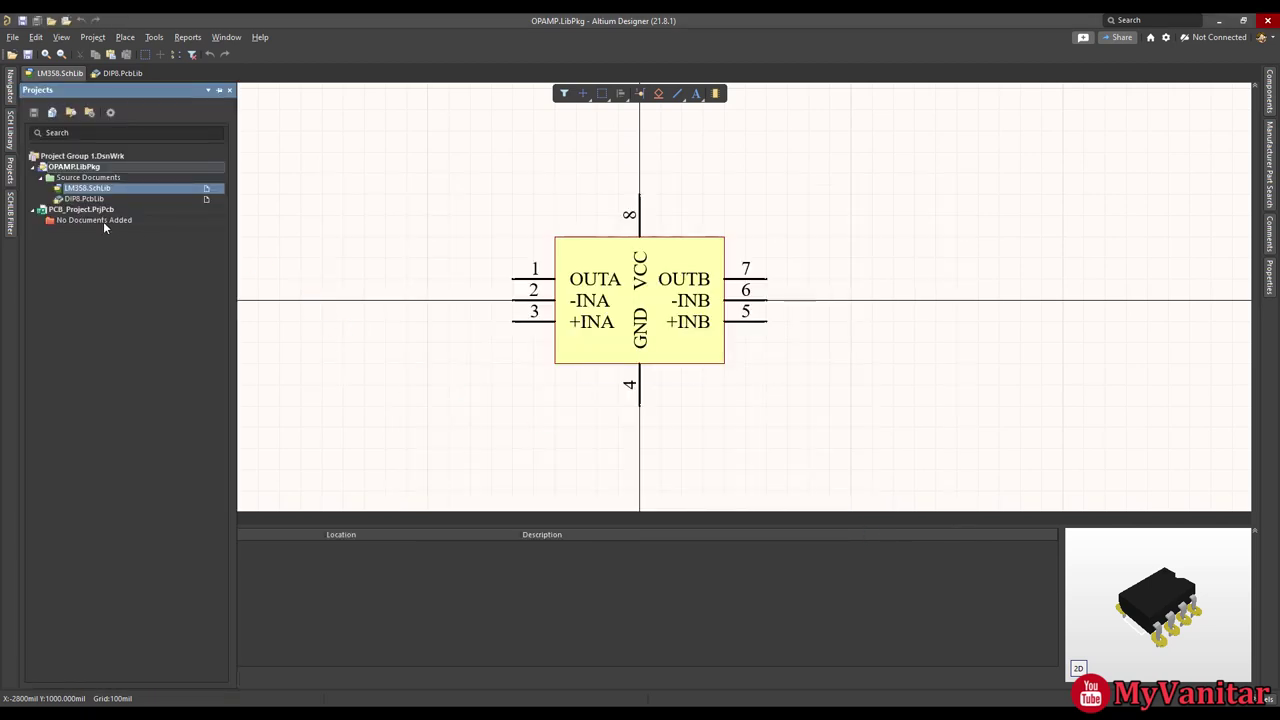
{"action": "right_click", "coordinate": [89, 211]}
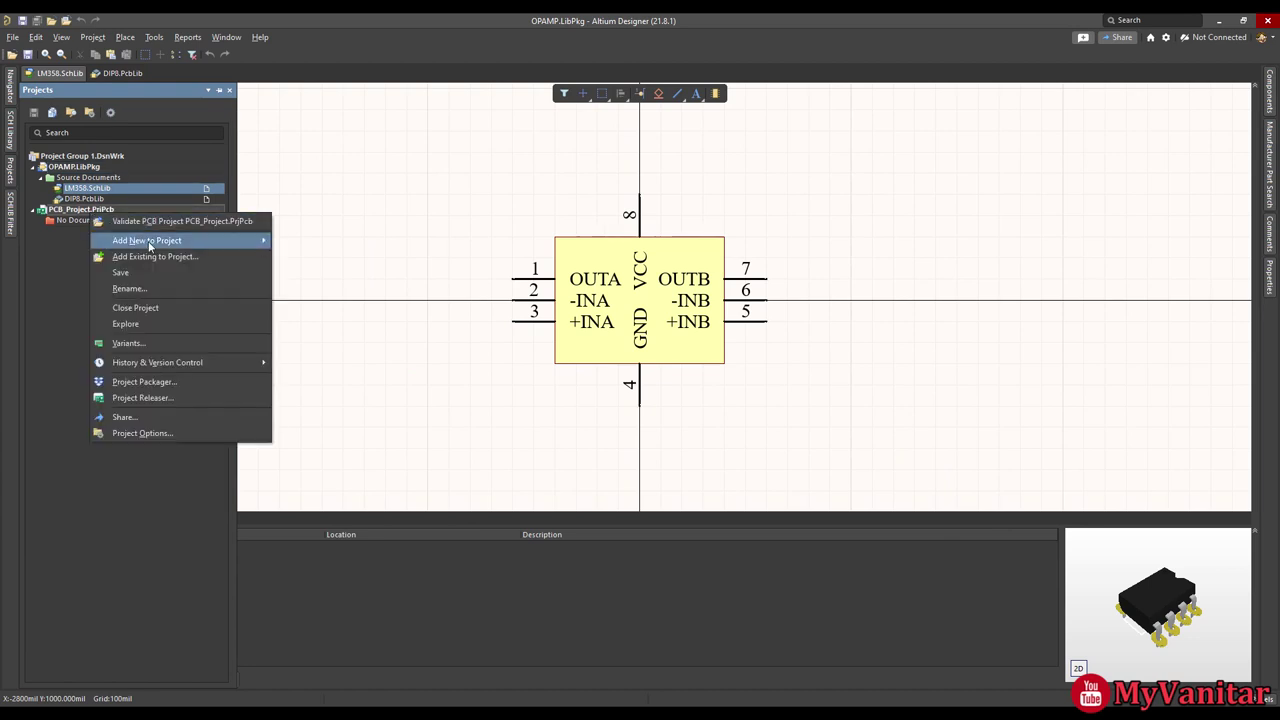
{"action": "mouse_move", "coordinate": [163, 242]}
{"action": "left_click", "coordinate": [344, 243]}
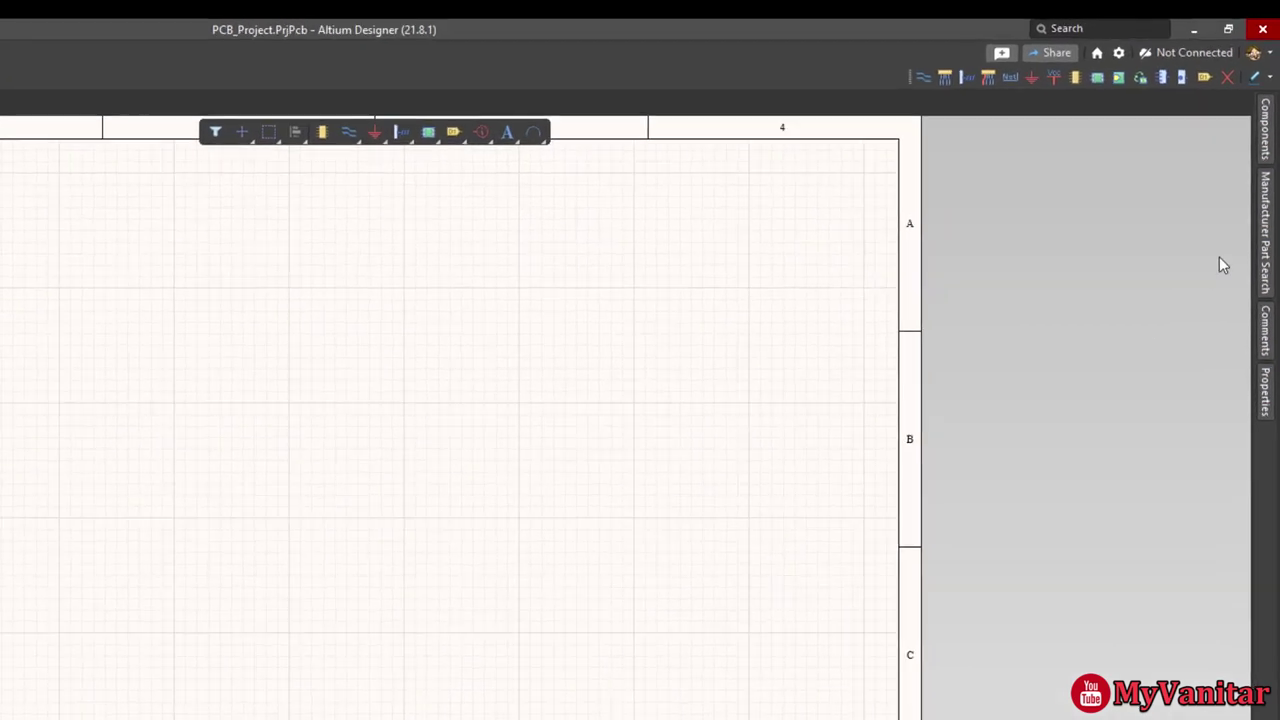
Place the LM358 component from OPAMP.IntLib on the new schematic sheet.
{"action": "left_click", "coordinate": [1259, 171]}
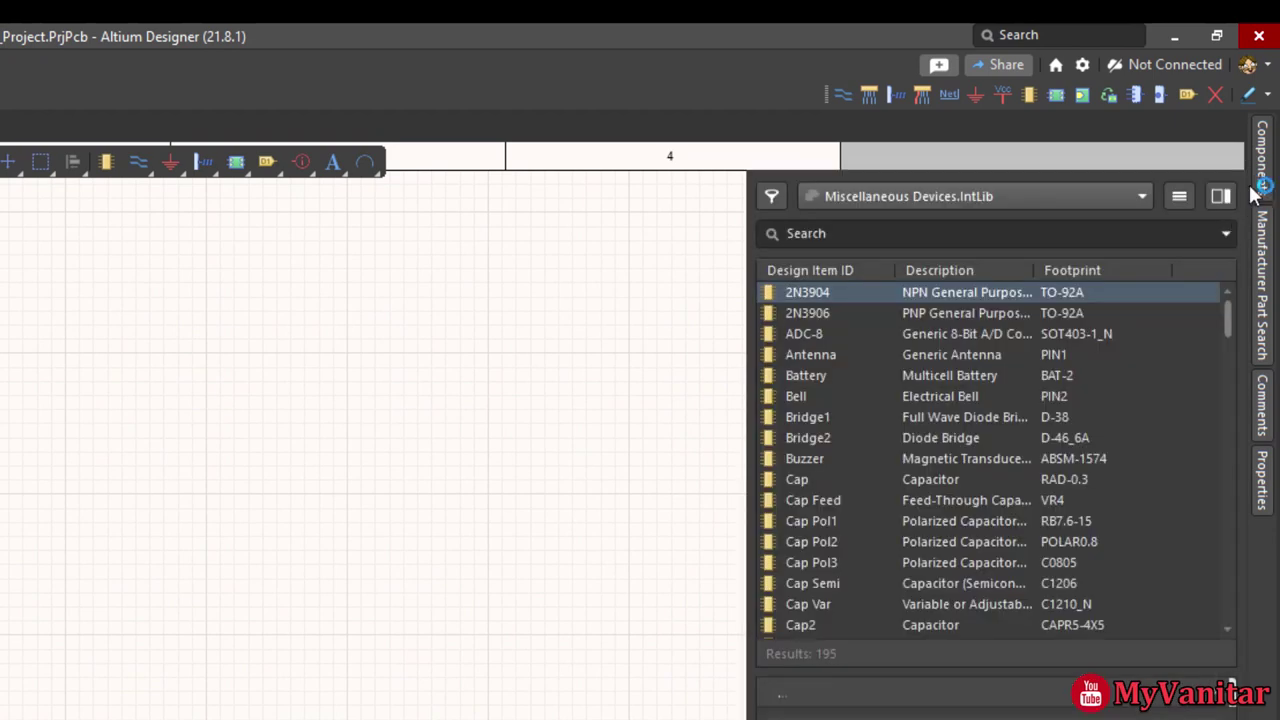
{"action": "left_click", "coordinate": [1141, 196]}
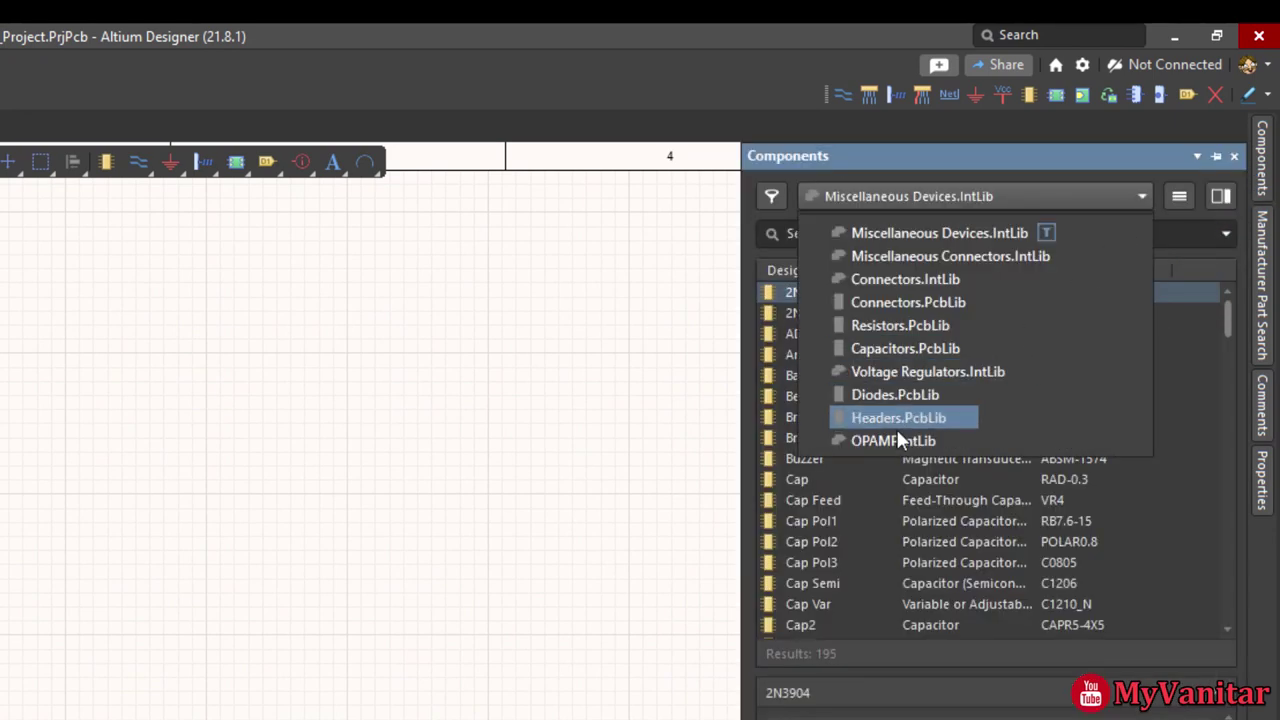
{"action": "left_click", "coordinate": [939, 445]}
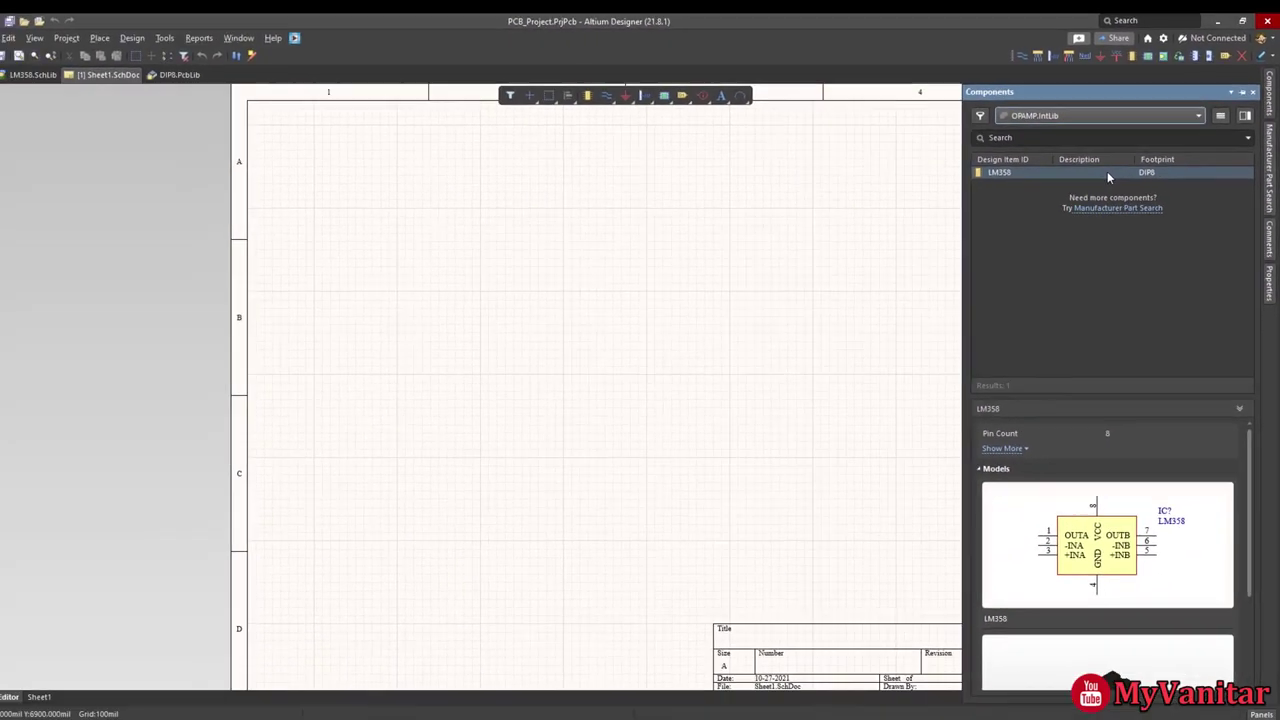
{"action": "left_click_drag", "start_coordinate": [1107, 171], "coordinate": [717, 335]}
{"action": "left_click", "coordinate": [722, 390]}
{"action": "scroll", "coordinate": [711, 354], "scroll_direction": "up", "scroll_amount": 3, "text": "ctrl"}
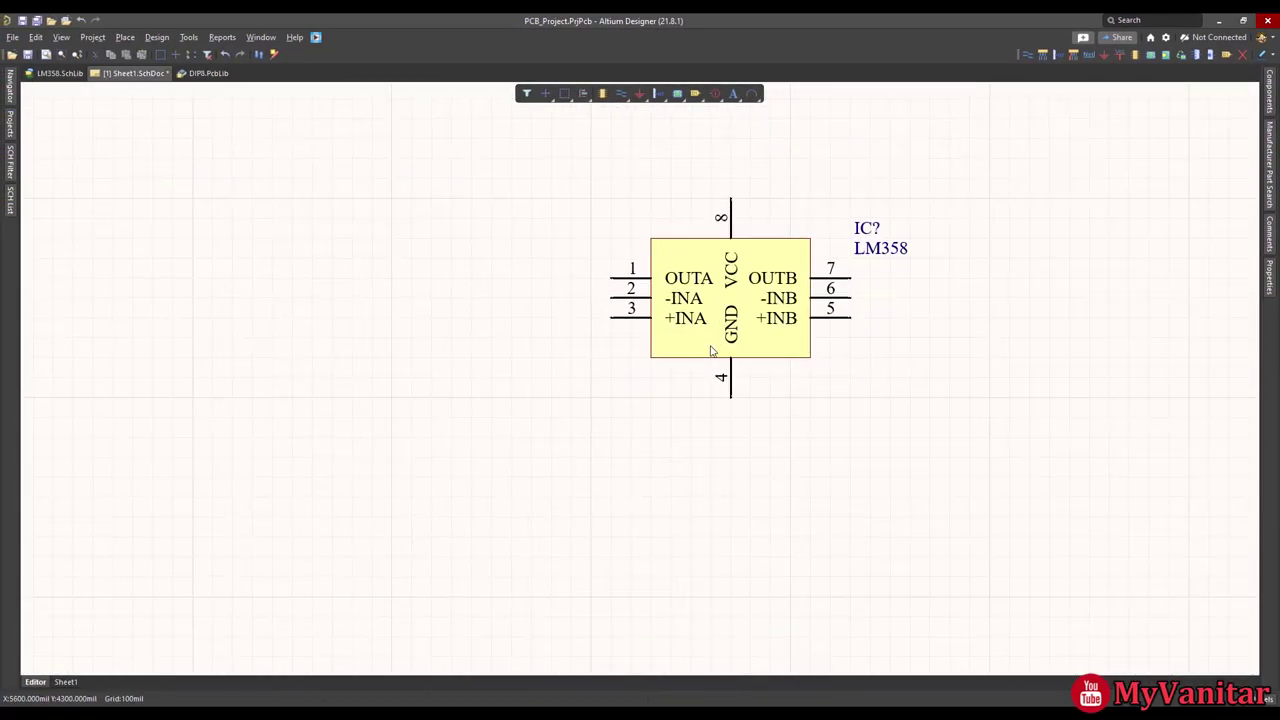
Inspect the placed LM358's properties and preview its DIP8 footprint in both 2D and 3D.
{"action": "right_click_drag", "start_coordinate": [725, 305], "coordinate": [651, 331]}
{"action": "left_click", "coordinate": [651, 331]}
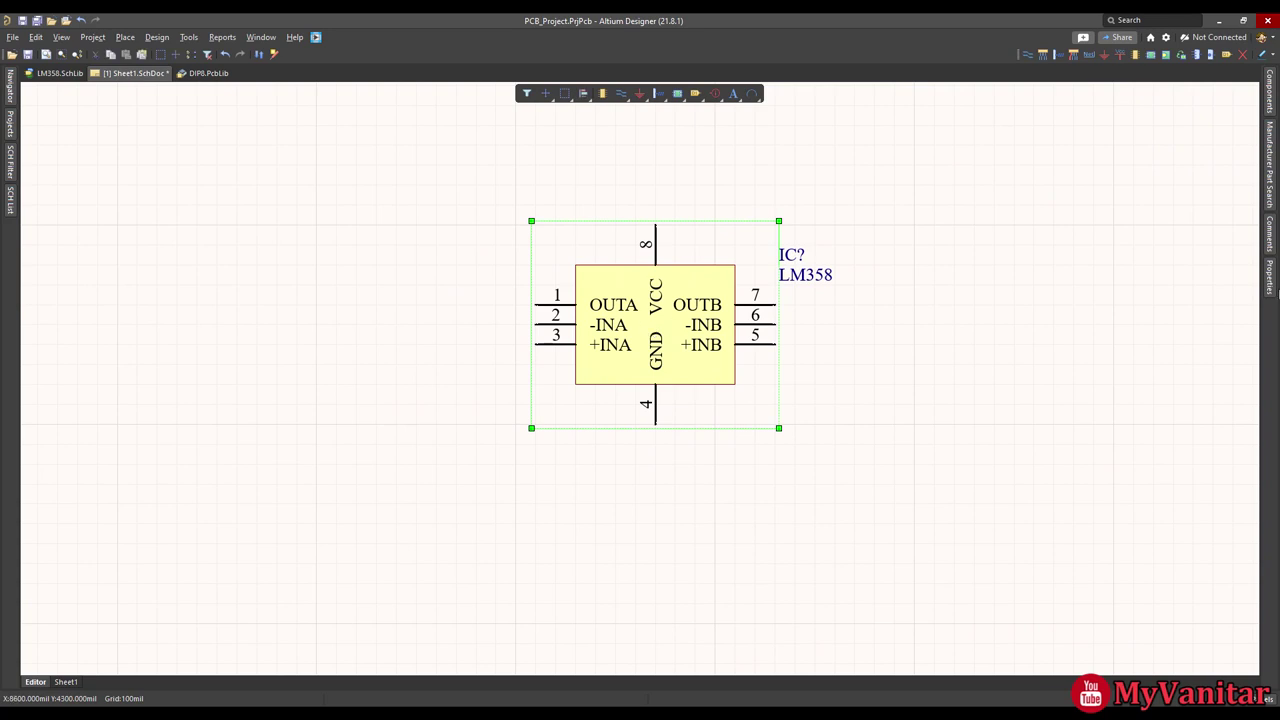
{"action": "left_click", "coordinate": [1270, 285]}
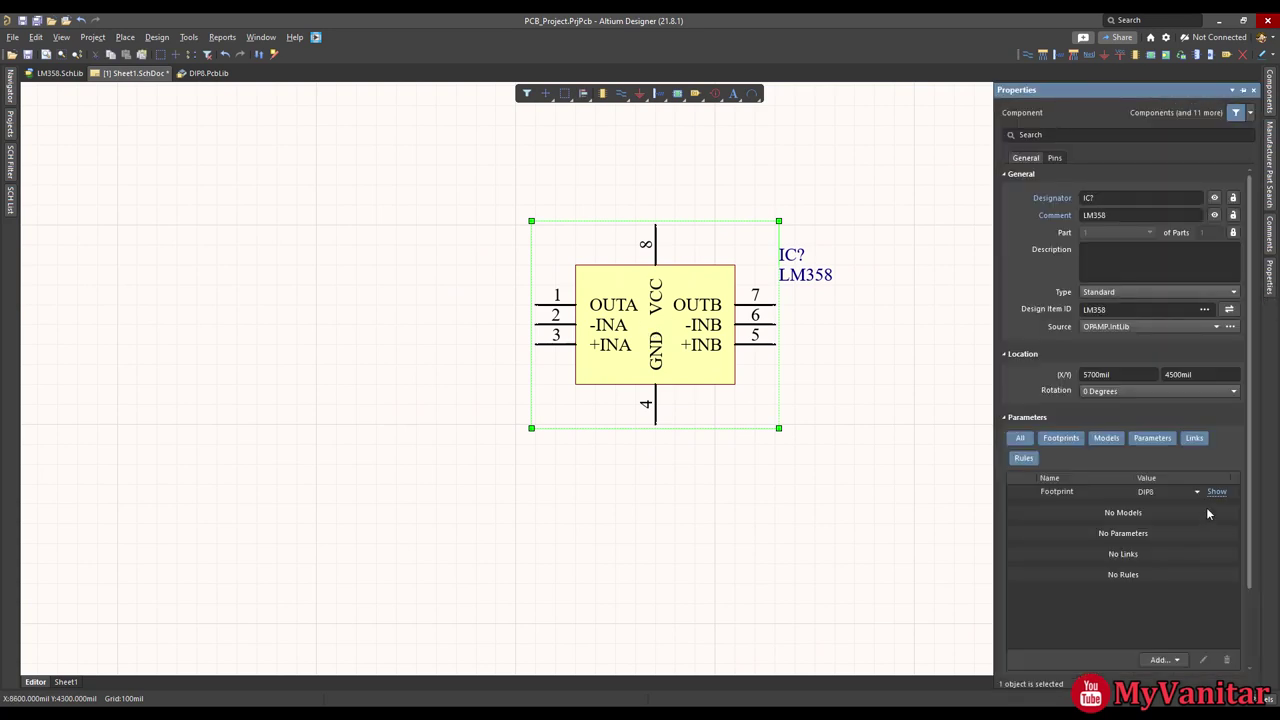
{"action": "left_click", "coordinate": [1216, 492]}
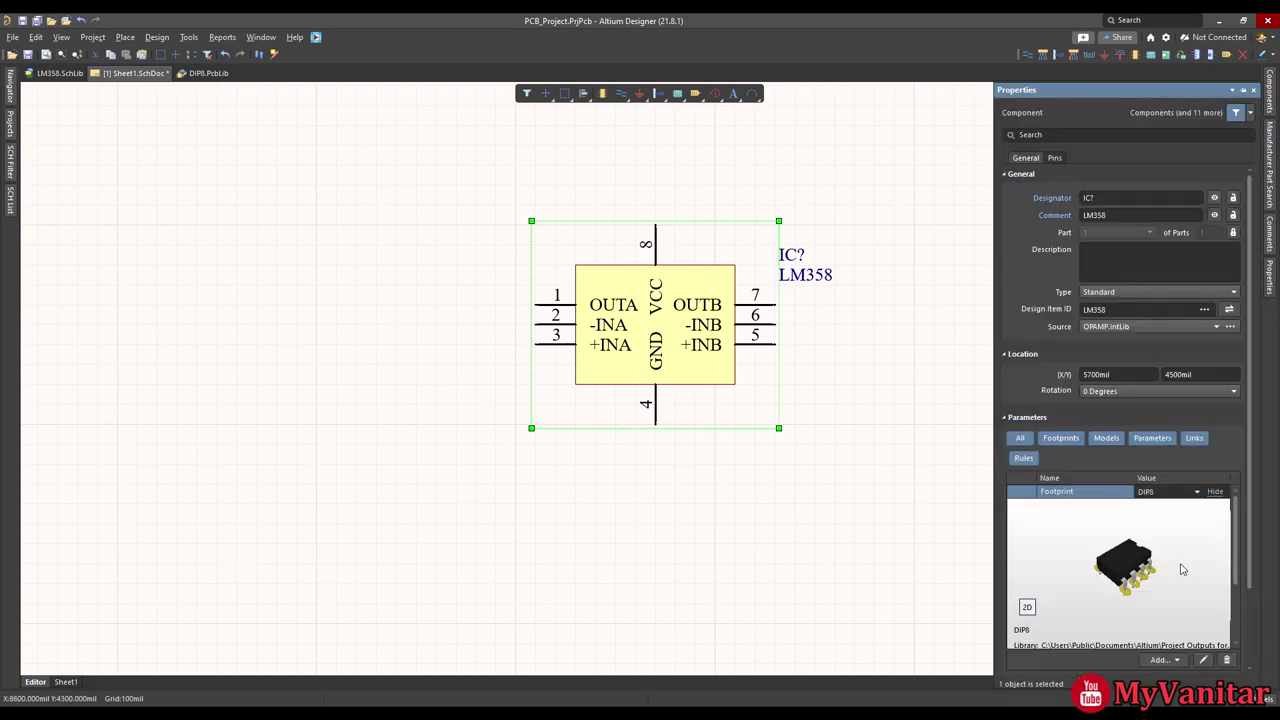
{"action": "left_click", "coordinate": [1027, 607]}
{"action": "left_click", "coordinate": [1027, 607]}
{"action": "left_click", "coordinate": [1027, 607]}
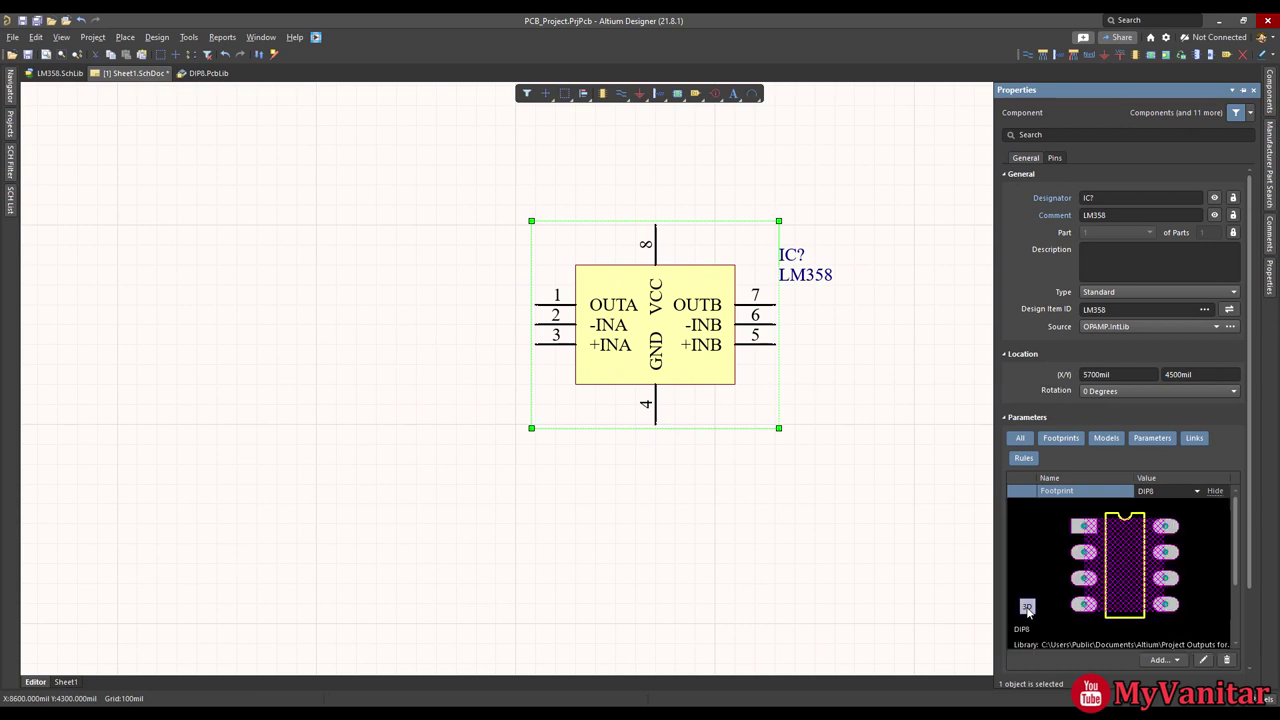
{"action": "left_click", "coordinate": [1027, 607]}
{"action": "left_click", "coordinate": [1027, 607]}
{"action": "left_click", "coordinate": [1027, 607]}
{"action": "left_click", "coordinate": [884, 357]}
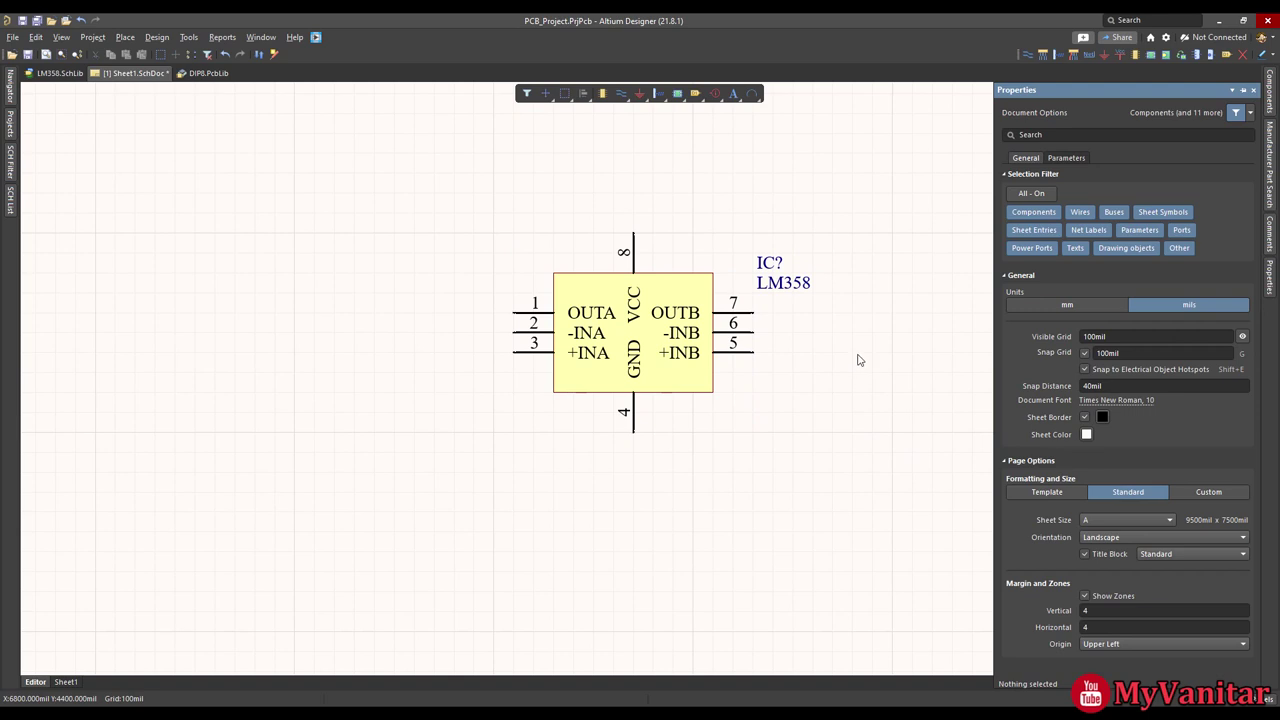
Move the LM358 component to the horizontal middle of the sheet, within zone row B.
{"action": "scroll", "coordinate": [864, 364], "scroll_direction": "down", "scroll_amount": 2, "text": "ctrl"}
{"action": "scroll", "coordinate": [864, 364], "scroll_direction": "down", "scroll_amount": 3, "text": "ctrl"}
{"action": "left_click_drag", "start_coordinate": [738, 340], "coordinate": [538, 313]}
{"action": "right_click_drag", "start_coordinate": [723, 346], "coordinate": [866, 354]}
{"action": "scroll", "coordinate": [903, 349], "scroll_direction": "down", "scroll_amount": 3, "text": "ctrl"}
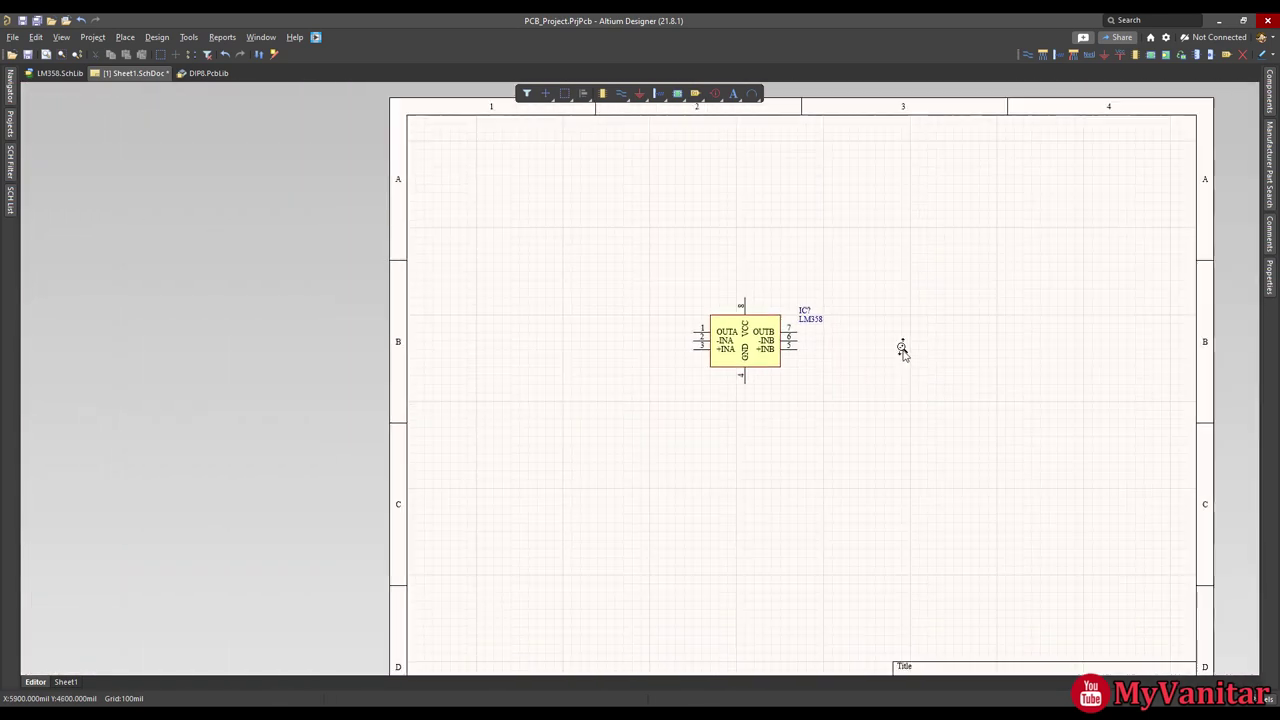
{"action": "right_click_drag", "start_coordinate": [738, 346], "coordinate": [730, 344]}
{"action": "mouse_move", "coordinate": [660, 329]}
{"action": "left_mouse_down"}
{"action": "mouse_move", "coordinate": [730, 346]}
{"action": "mouse_move", "coordinate": [705, 358]}
{"action": "left_mouse_up"}
{"action": "scroll", "coordinate": [674, 403], "scroll_direction": "up", "scroll_amount": 3, "text": "ctrl"}
{"action": "right_click_drag", "start_coordinate": [697, 397], "coordinate": [687, 430]}
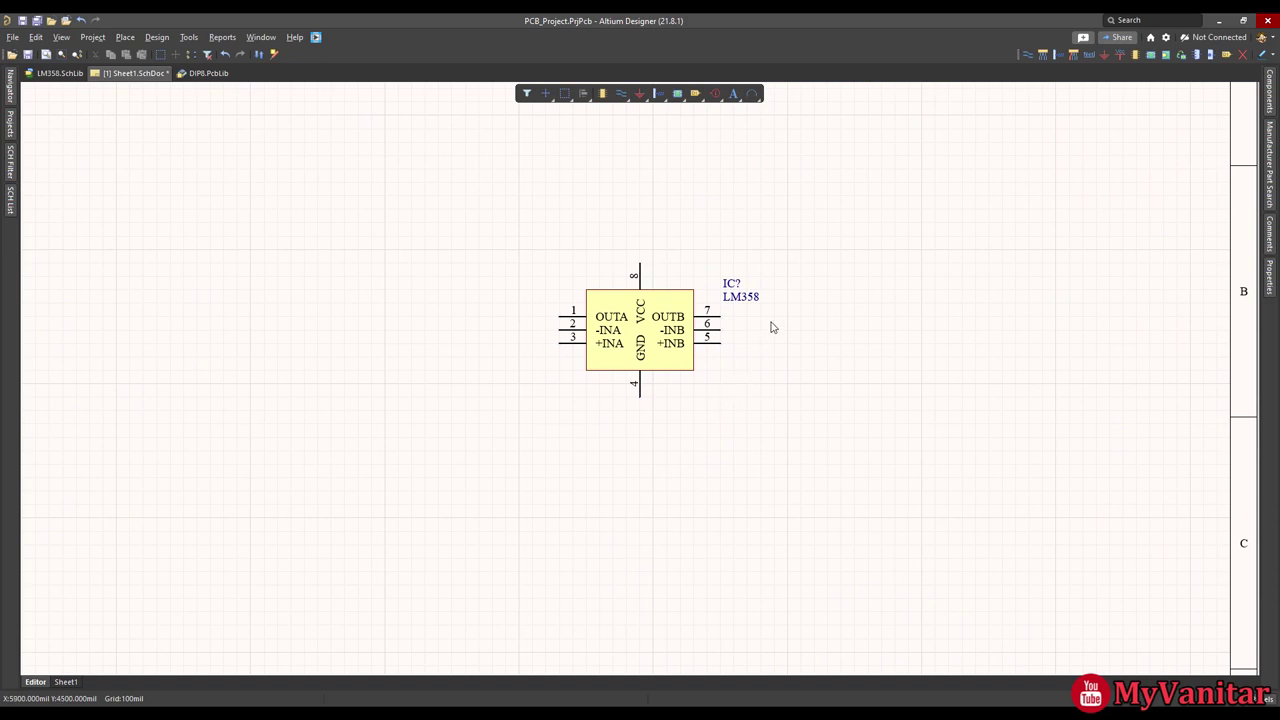
{"action": "right_click_drag", "start_coordinate": [771, 327], "coordinate": [777, 346]}
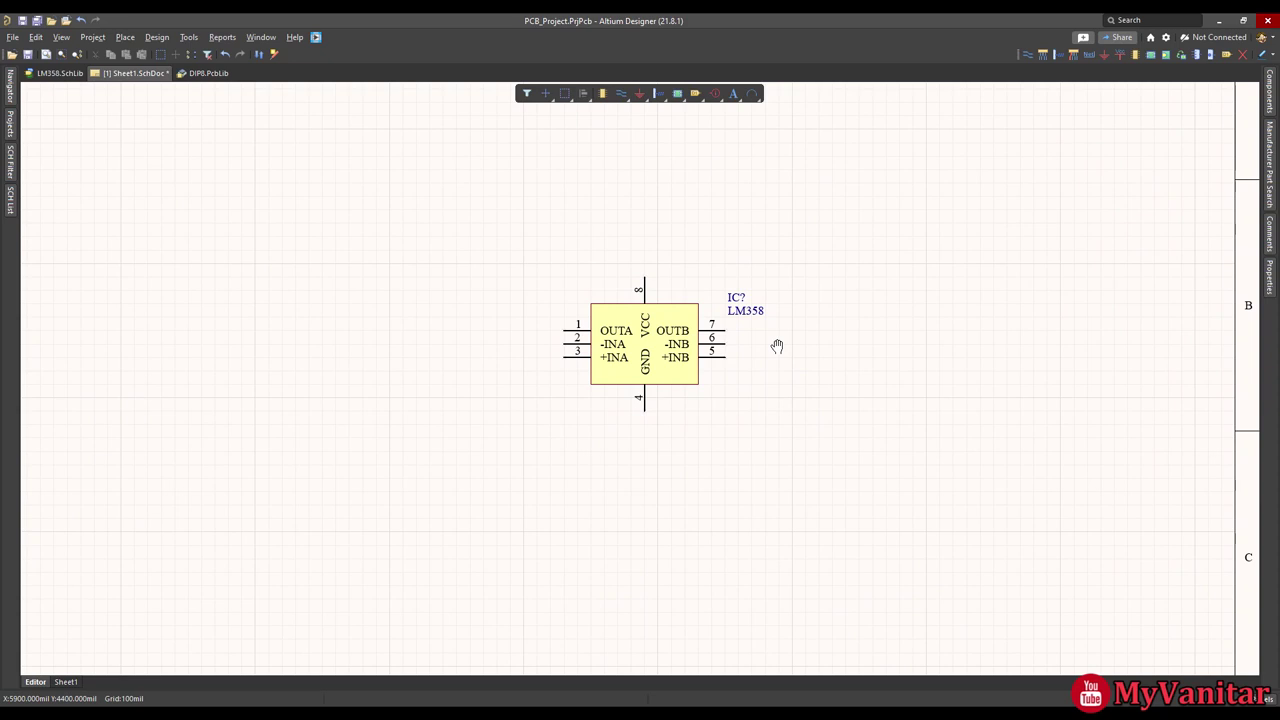